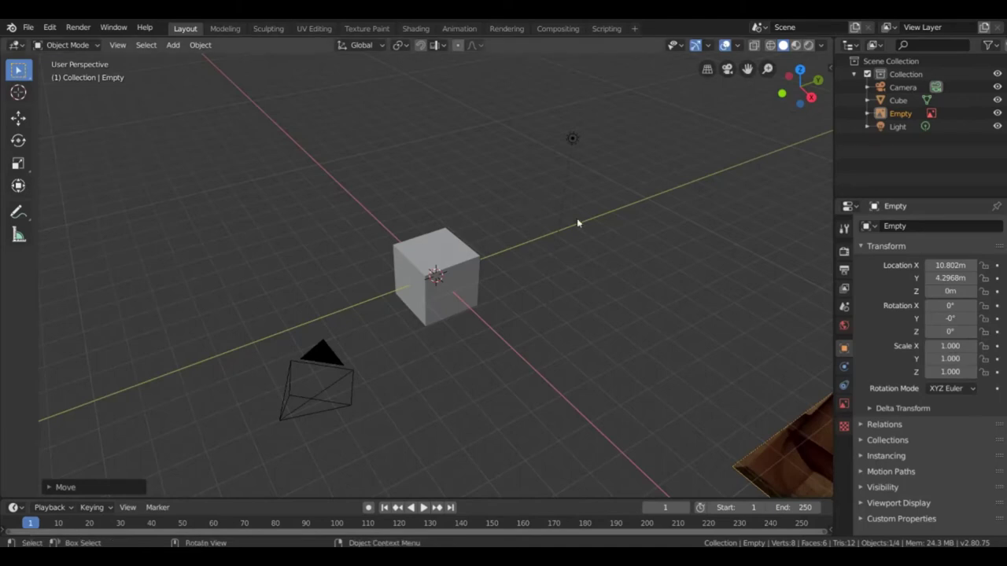
Orbit and zoom around the scene's starting objects, then select the default cube
{"action": "middle_click_drag", "start_coordinate": [534, 202], "coordinate": [321, 172]}
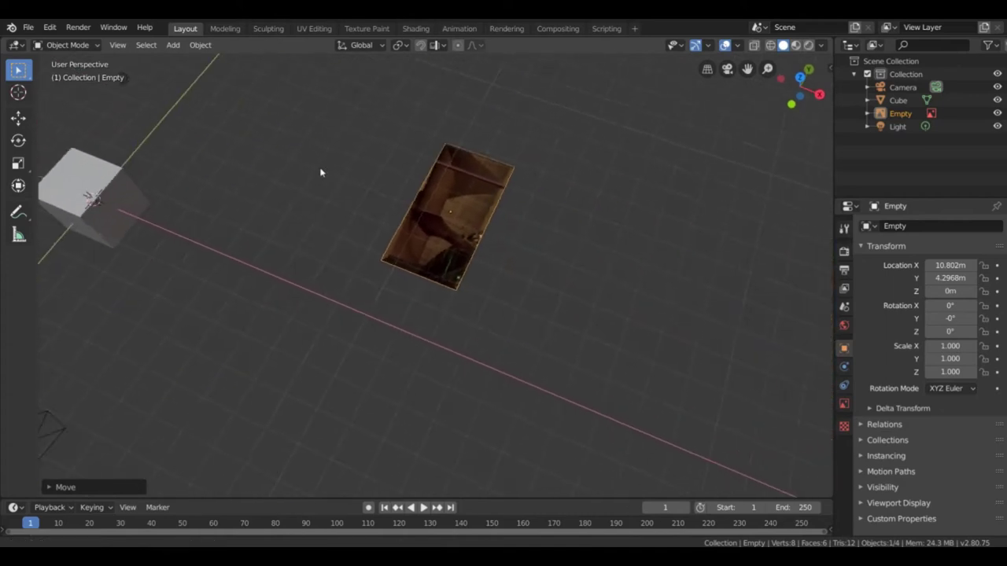
{"action": "scroll", "coordinate": [320, 172], "scroll_direction": "up", "scroll_amount": 3}
{"action": "middle_click_drag", "start_coordinate": [423, 160], "coordinate": [603, 270]}
{"action": "left_click", "coordinate": [479, 288]}
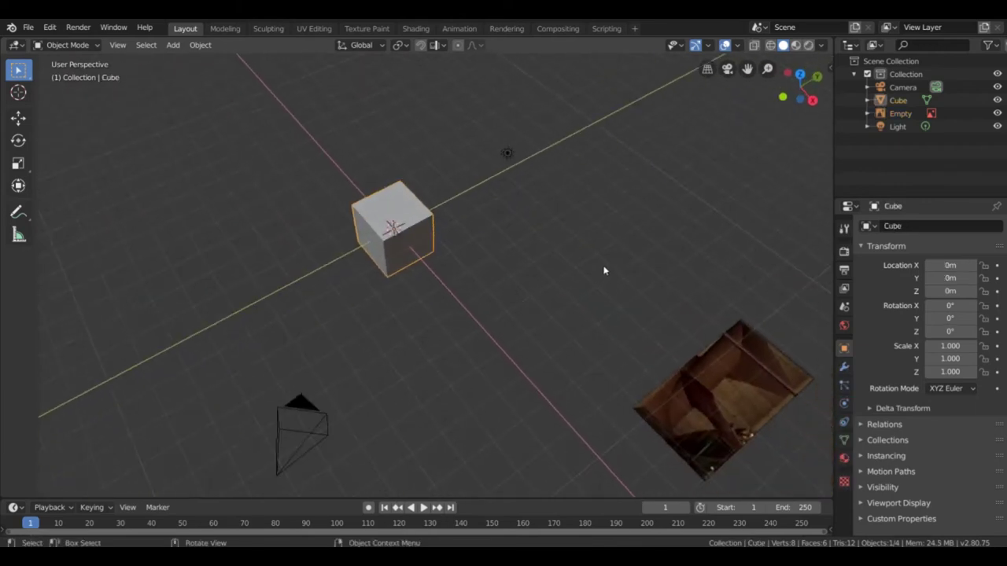
Switch to an orthographic top view and reframe it around the cube
{"action": "key", "text": "KP_7"}
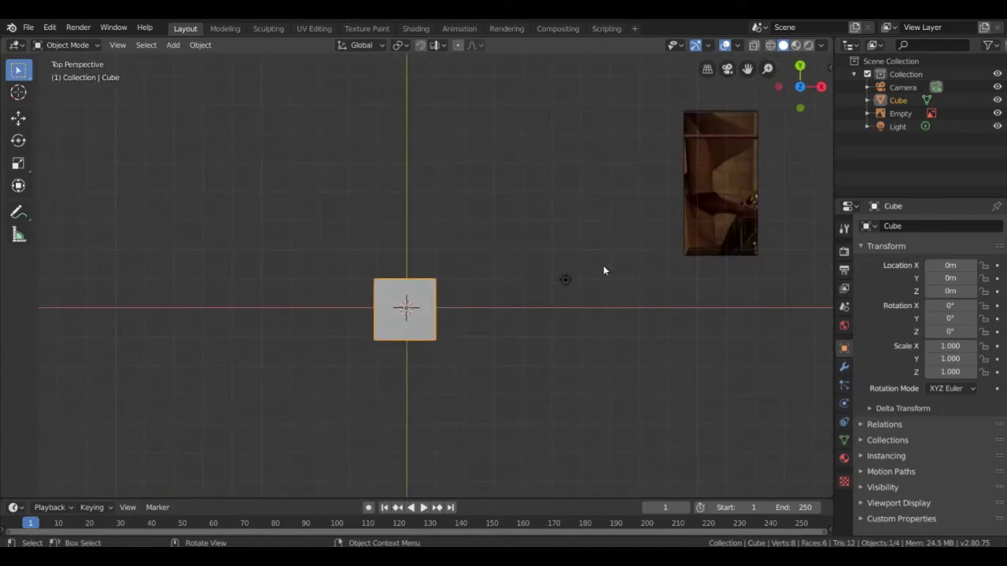
{"action": "key", "text": "KP_5"}
{"action": "middle_click_drag", "start_coordinate": [522, 222], "coordinate": [551, 233], "text": "shift"}
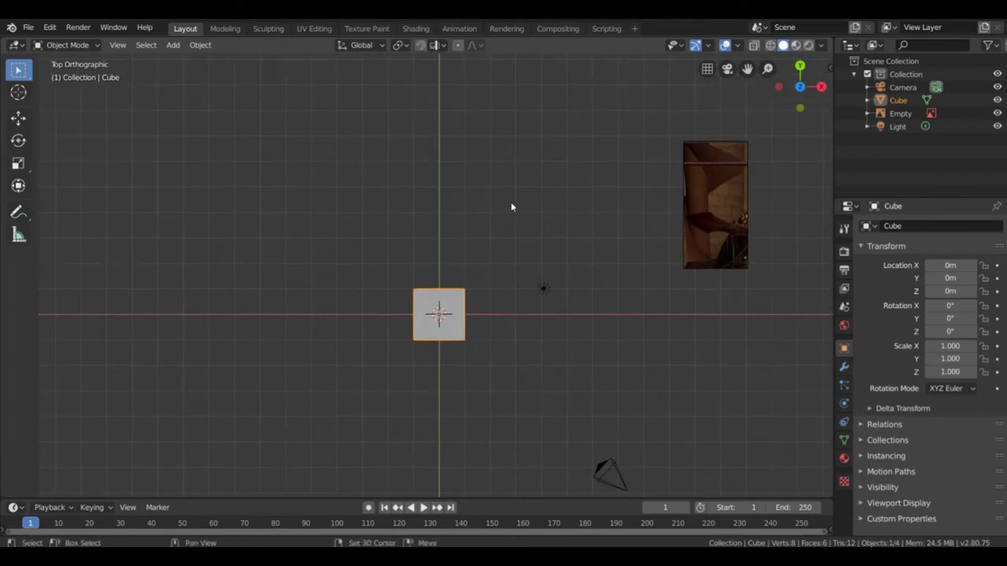
{"action": "middle_click_drag", "start_coordinate": [494, 211], "coordinate": [470, 235], "text": "shift"}
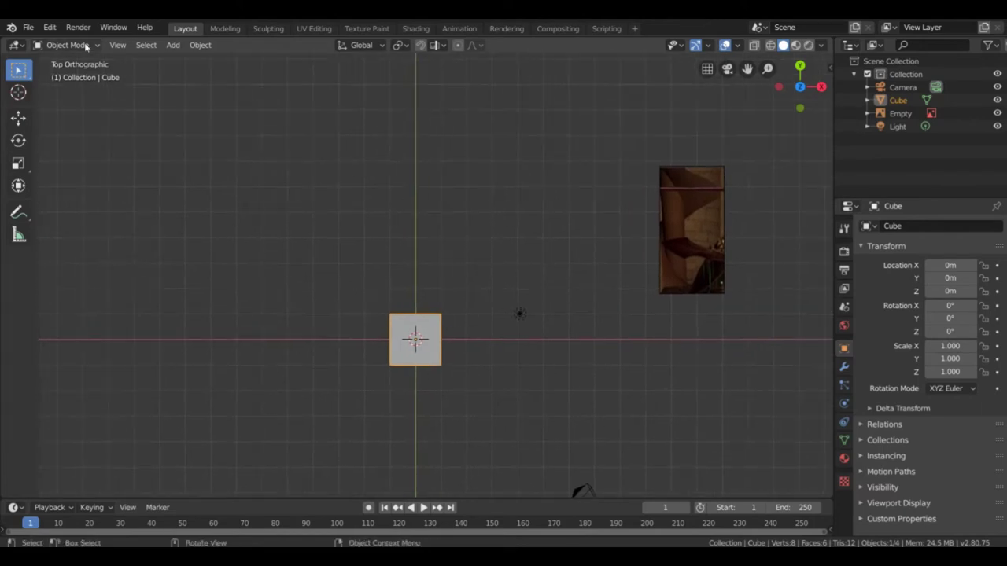
{"action": "left_click", "coordinate": [49, 28]}
{"action": "left_click", "coordinate": [75, 200]}
{"action": "middle_click_drag", "start_coordinate": [482, 210], "coordinate": [482, 239], "text": "shift"}
{"action": "scroll", "coordinate": [502, 236], "scroll_direction": "up", "scroll_amount": 1}
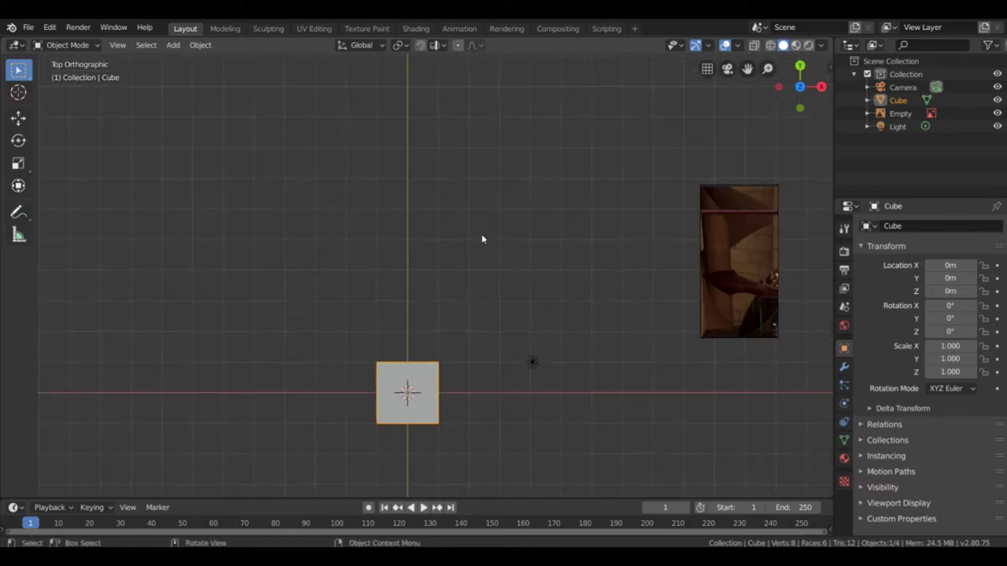
{"action": "scroll", "coordinate": [484, 273], "scroll_direction": "down", "scroll_amount": 2, "text": "shift"}
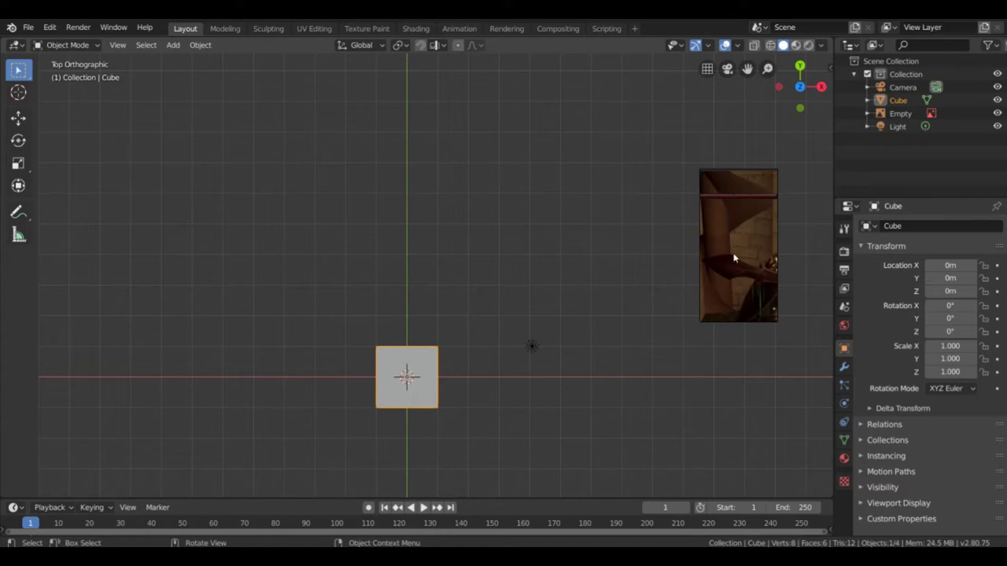
Raise the cube 11.258 m along Z
{"action": "key", "text": "g"}
{"action": "key", "text": "z"}
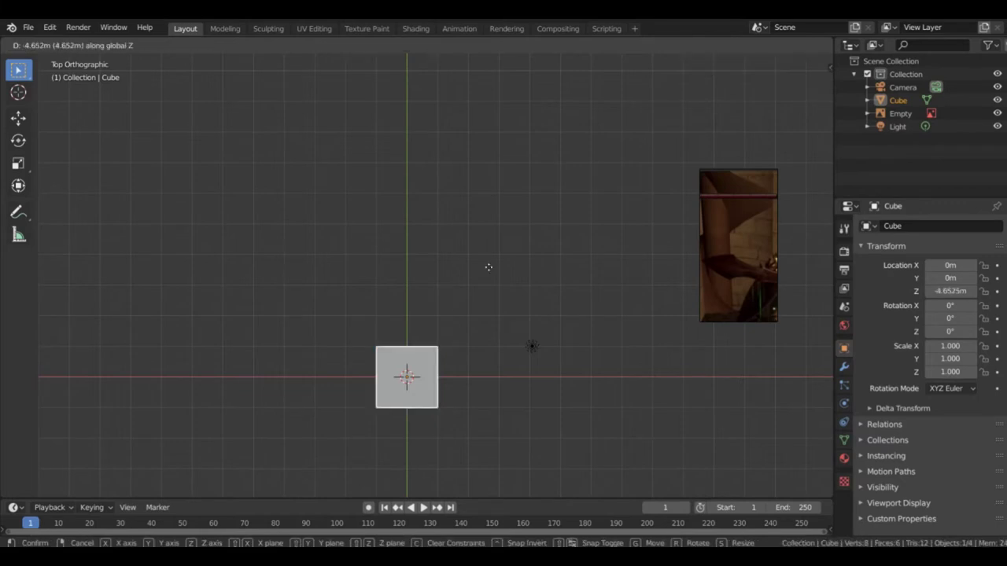
{"action": "left_click", "coordinate": [490, 265]}
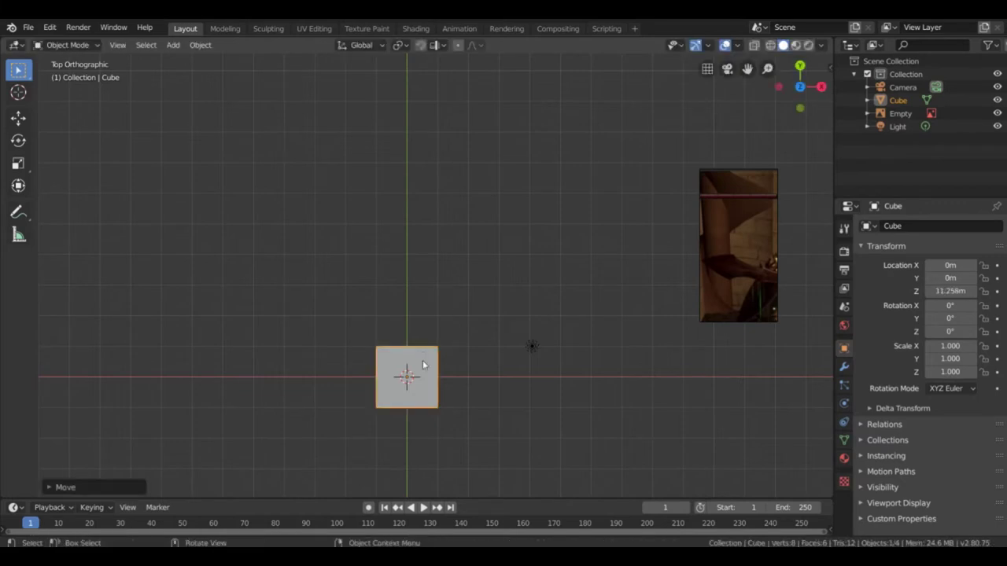
Slide the cube along Y toward 3.5 m, undoing and redoing the imprecise first attempt
{"action": "key", "text": "g"}
{"action": "key", "text": "y"}
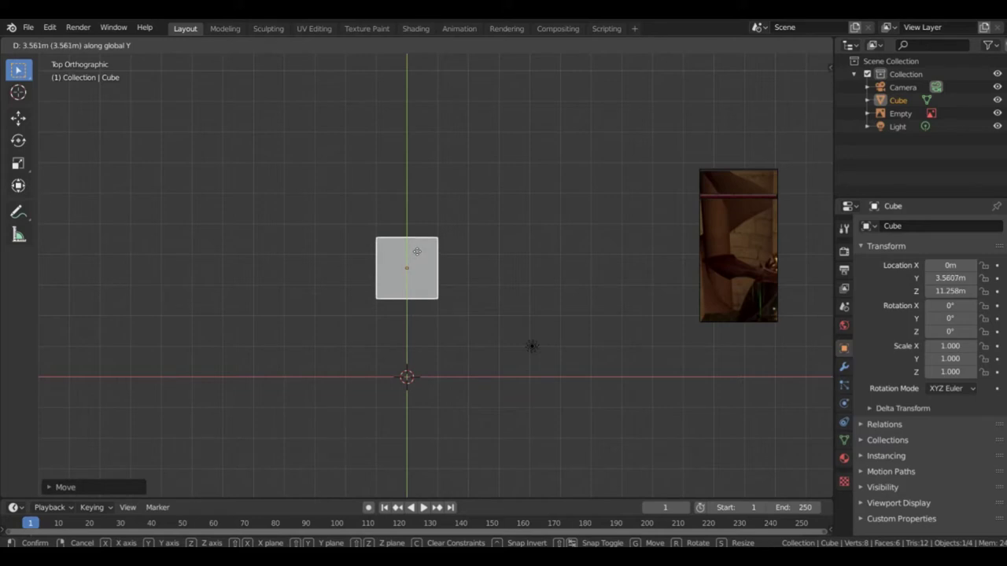
{"action": "left_click", "coordinate": [417, 251]}
{"action": "middle_click_drag", "start_coordinate": [552, 239], "coordinate": [576, 244], "text": "shift"}
{"action": "scroll", "coordinate": [560, 236], "scroll_direction": "up", "scroll_amount": 3}
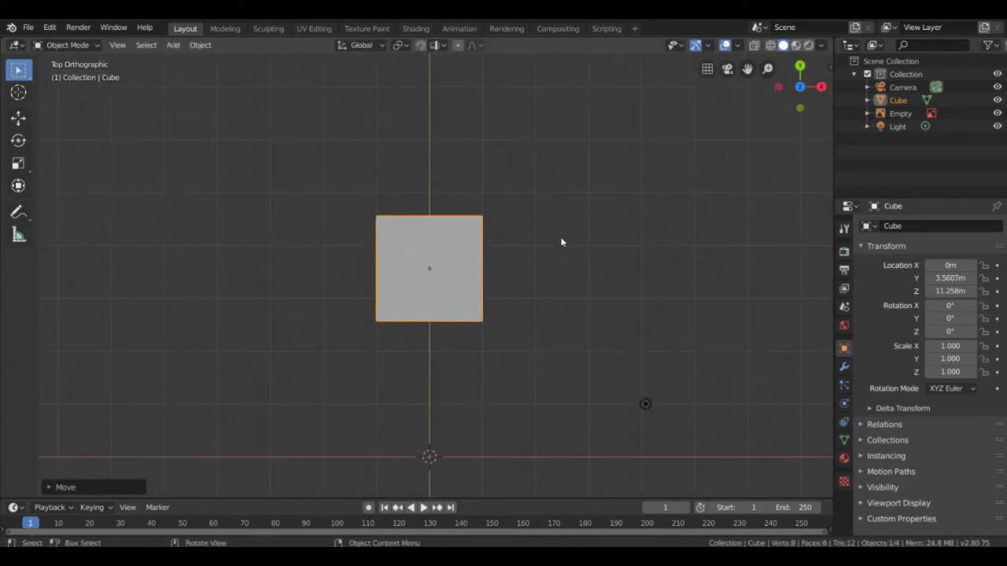
{"action": "key", "text": "ctrl+z"}
{"action": "key", "text": "g"}
{"action": "key", "text": "y"}
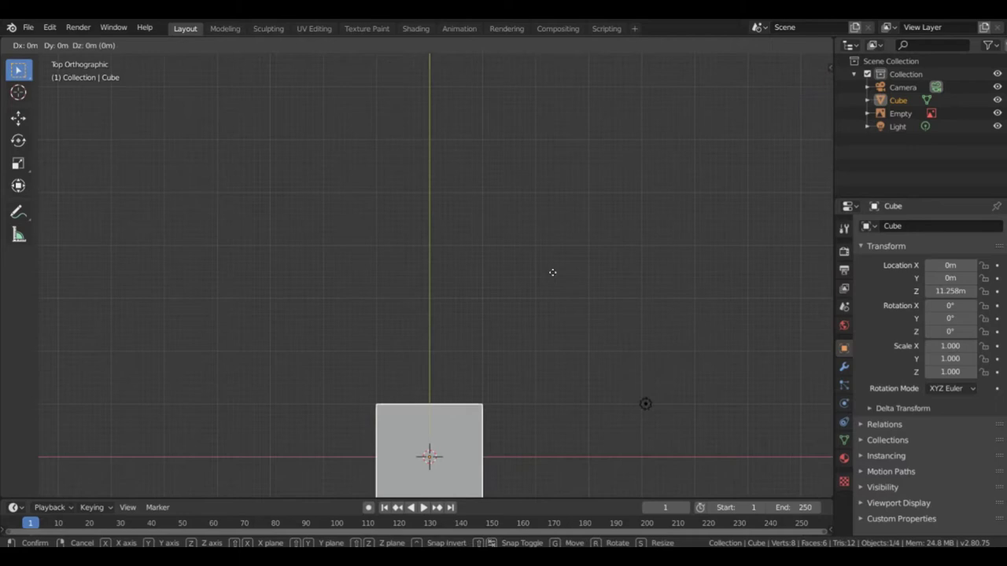
Place the cube at Y 3.5 m and stretch it to 1.5 scale along Y
{"action": "left_click", "coordinate": [569, 85]}
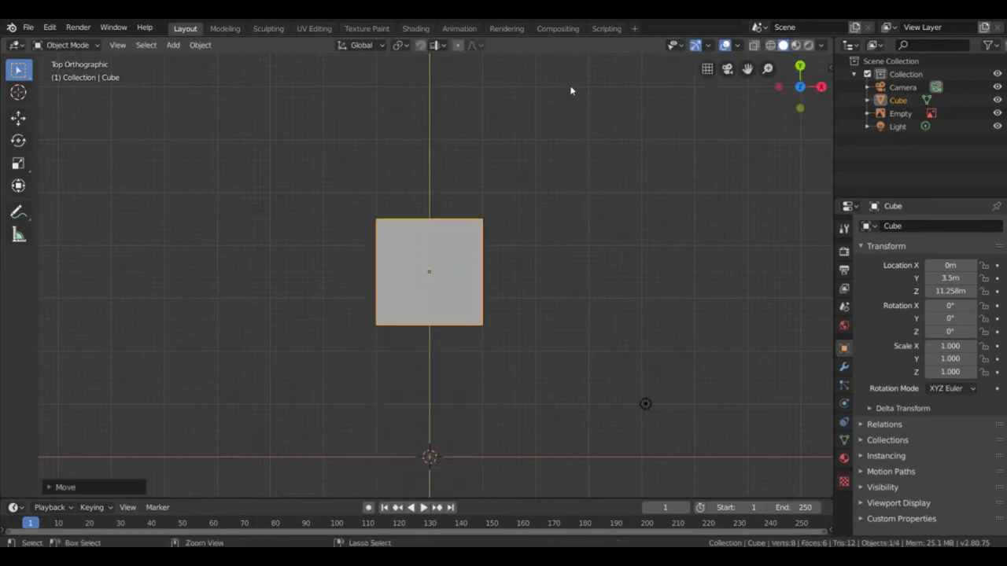
{"action": "key", "text": "s"}
{"action": "key", "text": "y"}
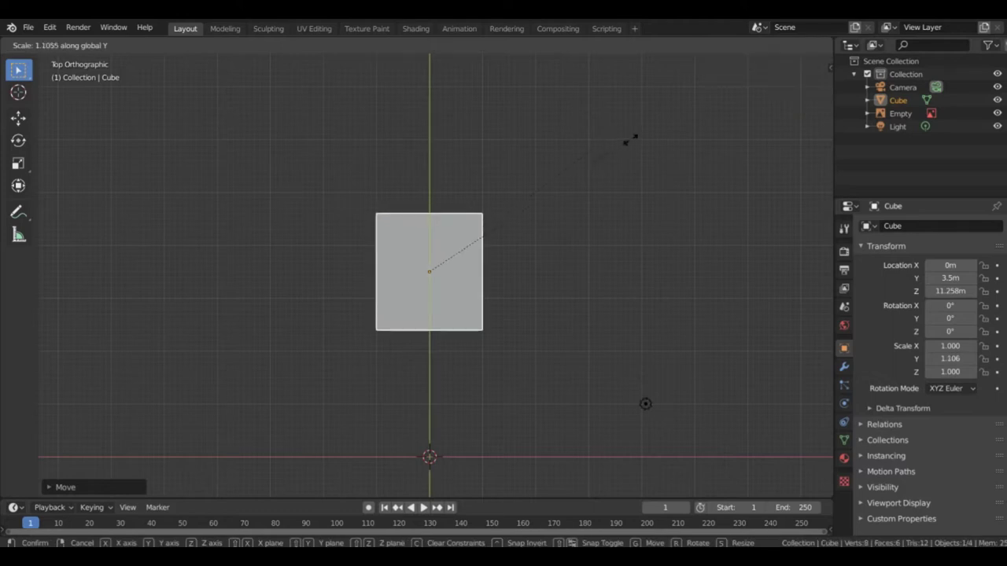
{"action": "left_click", "coordinate": [719, 125]}
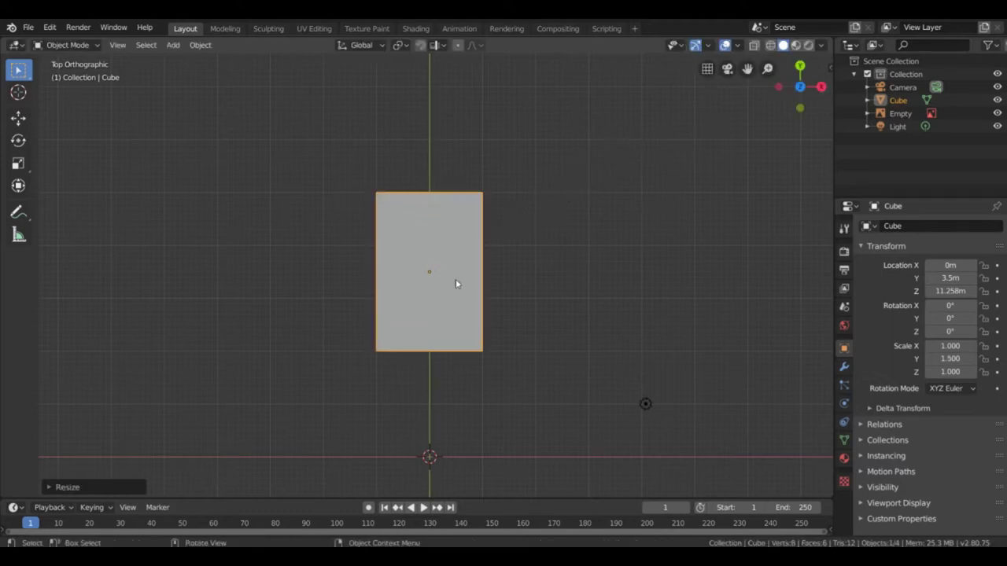
{"action": "middle_click_drag", "start_coordinate": [598, 208], "coordinate": [549, 211], "text": "shift"}
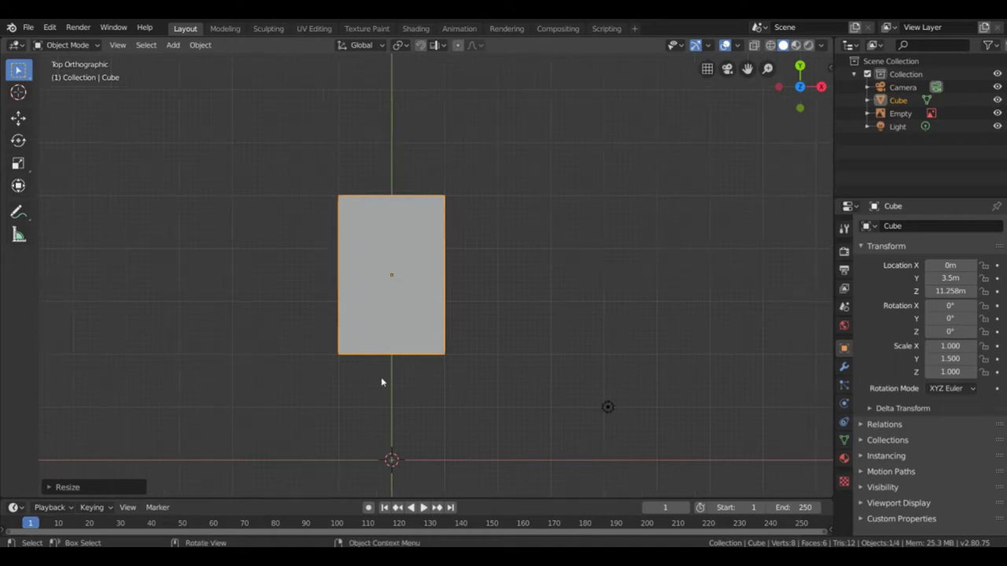
{"action": "scroll", "coordinate": [501, 263], "scroll_direction": "down", "scroll_amount": 2}
{"action": "scroll", "coordinate": [494, 254], "scroll_direction": "down", "scroll_amount": 2, "text": "ctrl"}
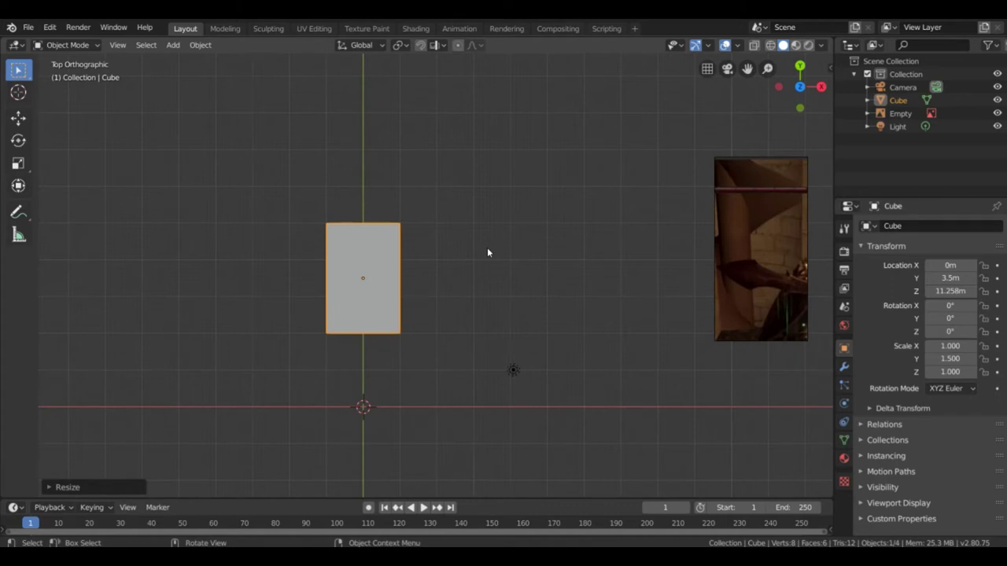
Move the cube 1 m along X
{"action": "key", "text": "g"}
{"action": "key", "text": "x"}
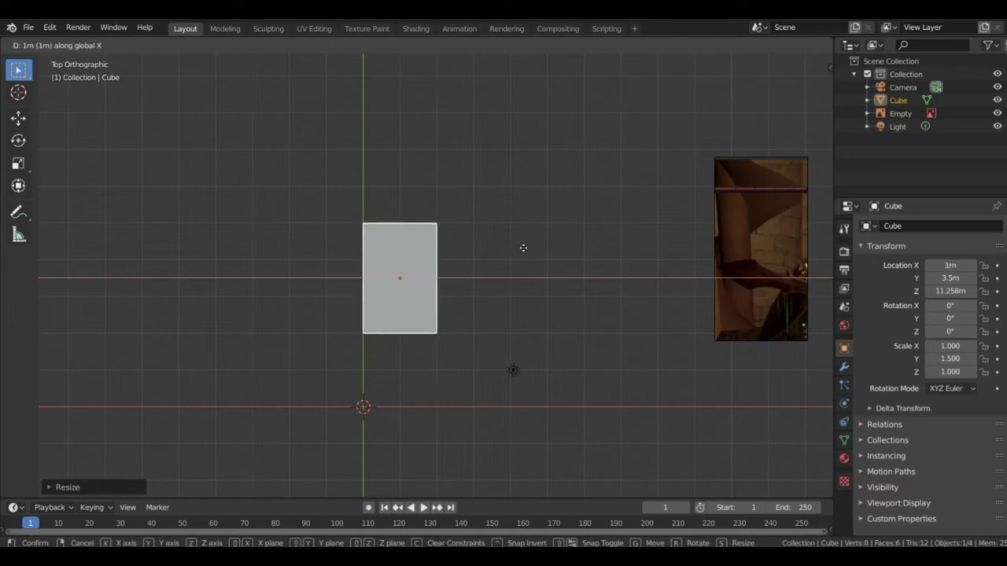
{"action": "left_click", "coordinate": [523, 248]}
{"action": "mouse_move", "coordinate": [521, 268]}
{"action": "middle_mouse_down"}
{"action": "mouse_move", "coordinate": [498, 251]}
{"action": "mouse_move", "coordinate": [509, 252]}
{"action": "mouse_move", "coordinate": [488, 214]}
{"action": "mouse_move", "coordinate": [511, 260]}
{"action": "middle_mouse_up"}
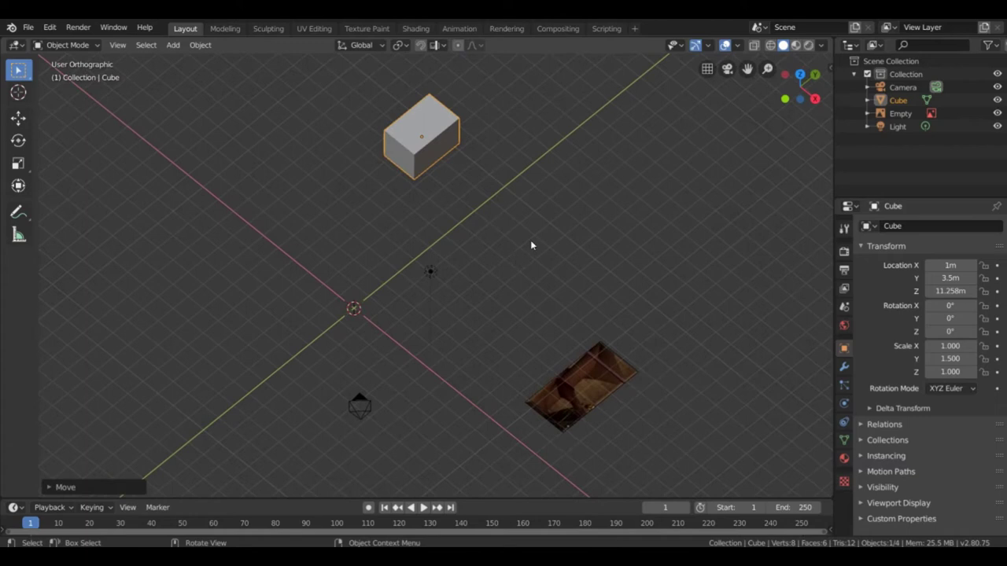
Set the cube's Z location to 0 m in the Object properties
{"action": "left_click", "coordinate": [531, 244]}
{"action": "key", "text": "z"}
{"action": "left_click", "coordinate": [603, 228]}
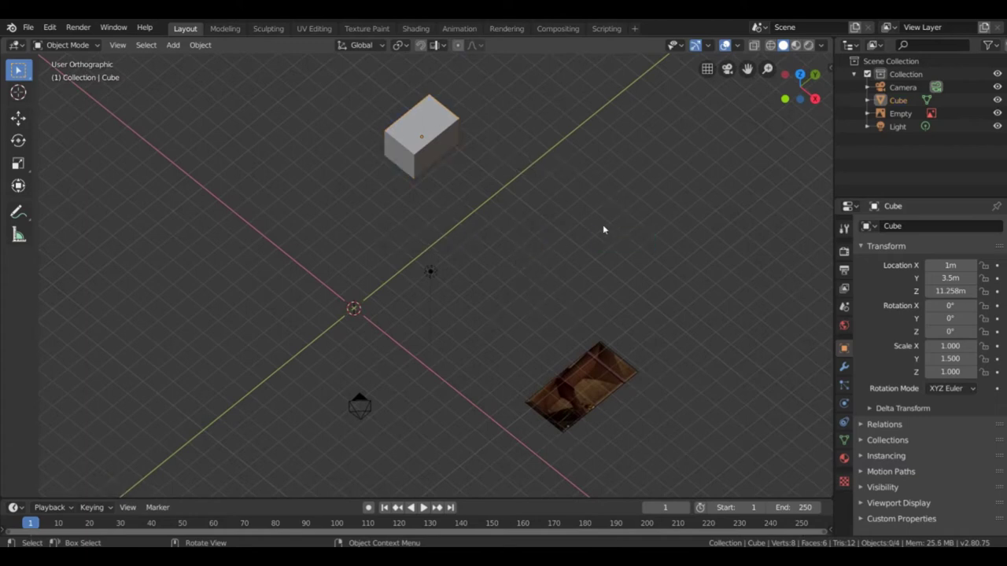
{"action": "middle_click_drag", "start_coordinate": [602, 228], "coordinate": [465, 122]}
{"action": "left_click", "coordinate": [426, 80]}
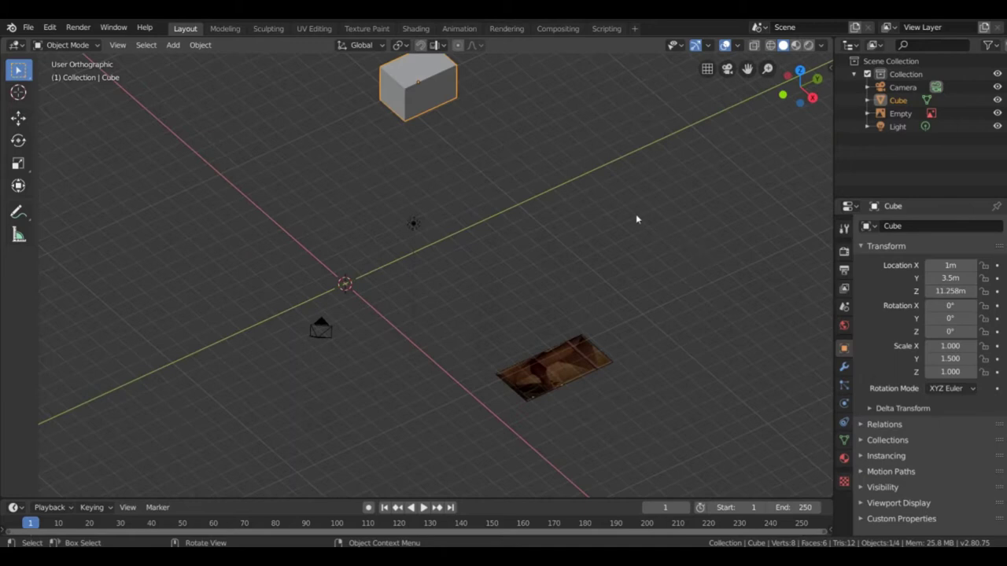
{"action": "double_click", "coordinate": [972, 291]}
{"action": "type", "text": "0"}
{"action": "key", "text": "Return"}
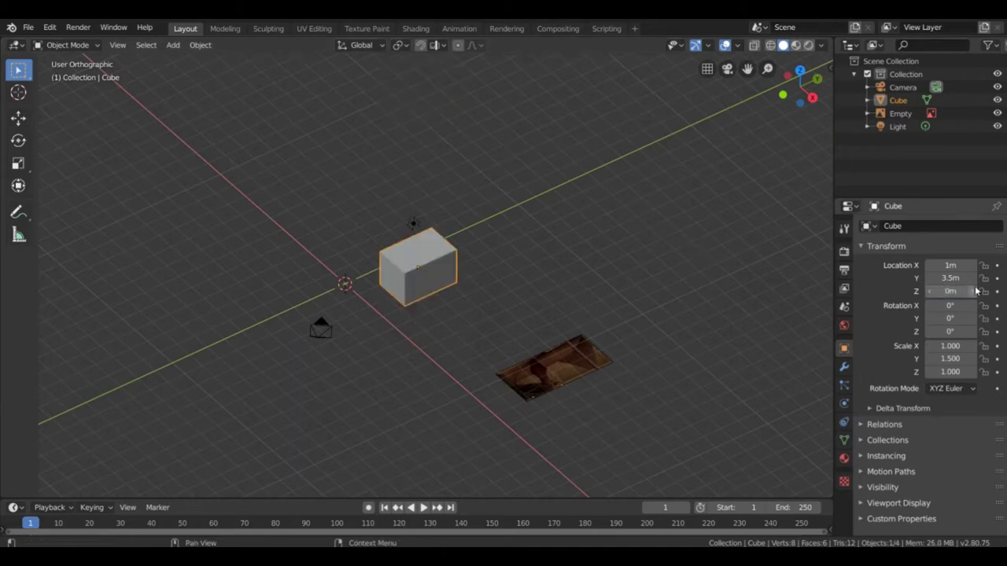
Flatten the cube to 0.1 scale along Z, then return to the top view
{"action": "middle_click_drag", "start_coordinate": [551, 259], "coordinate": [525, 261]}
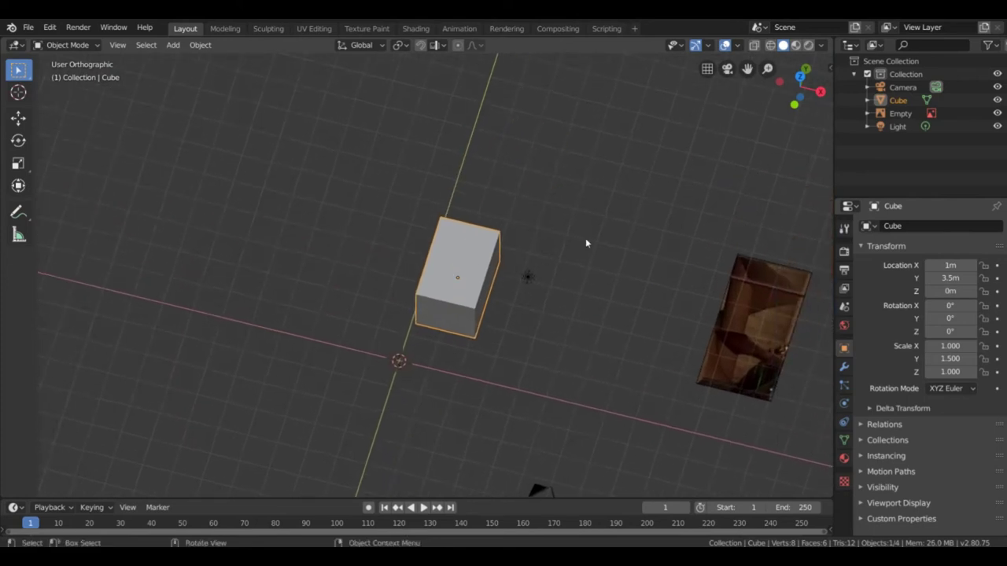
{"action": "key", "text": "KP_7"}
{"action": "middle_click_drag", "start_coordinate": [604, 242], "coordinate": [590, 213], "text": "shift"}
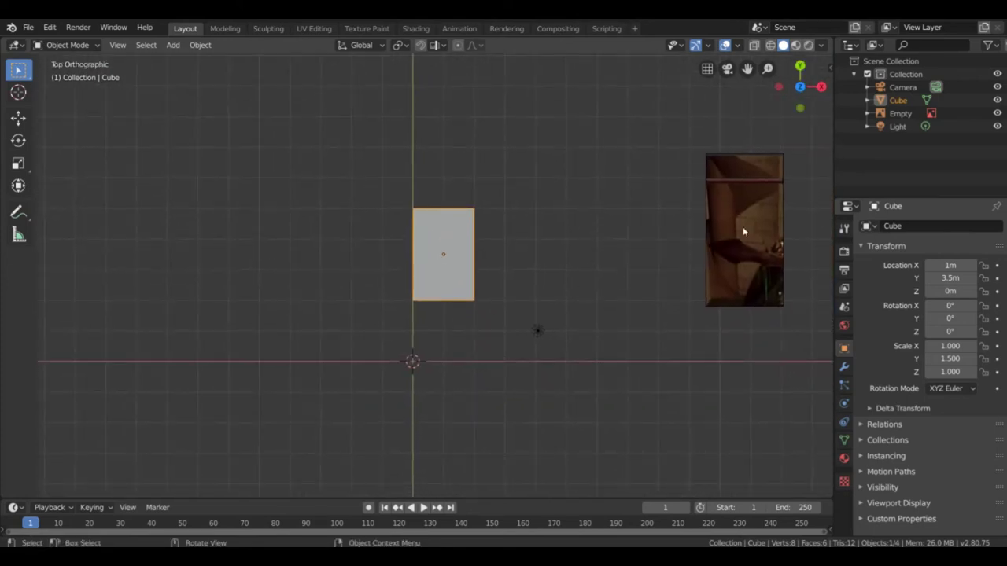
{"action": "mouse_move", "coordinate": [589, 248]}
{"action": "middle_mouse_down"}
{"action": "mouse_move", "coordinate": [573, 156]}
{"action": "mouse_move", "coordinate": [596, 244]}
{"action": "middle_mouse_up"}
{"action": "key", "text": "s"}
{"action": "key", "text": "z"}
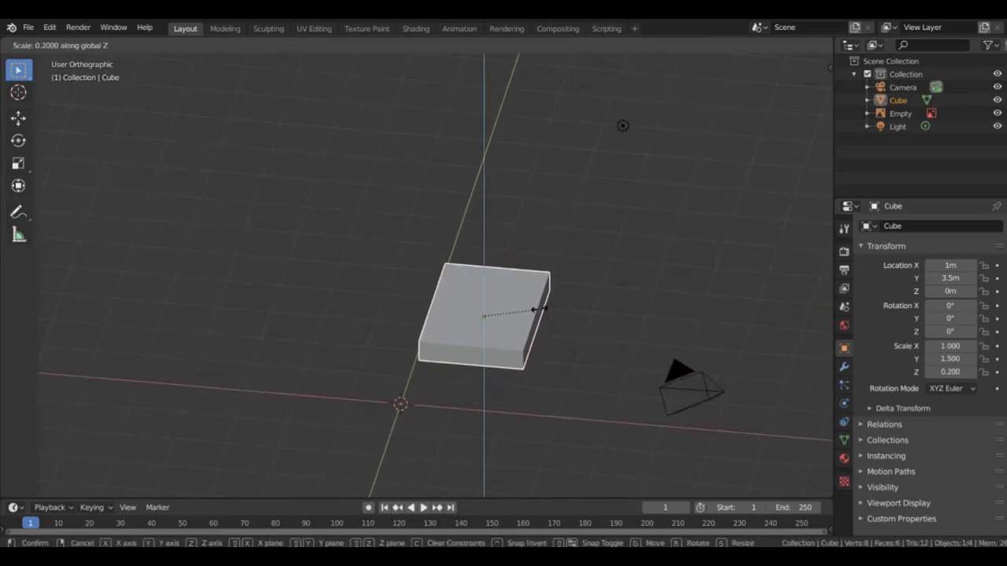
{"action": "key", "text": "Return"}
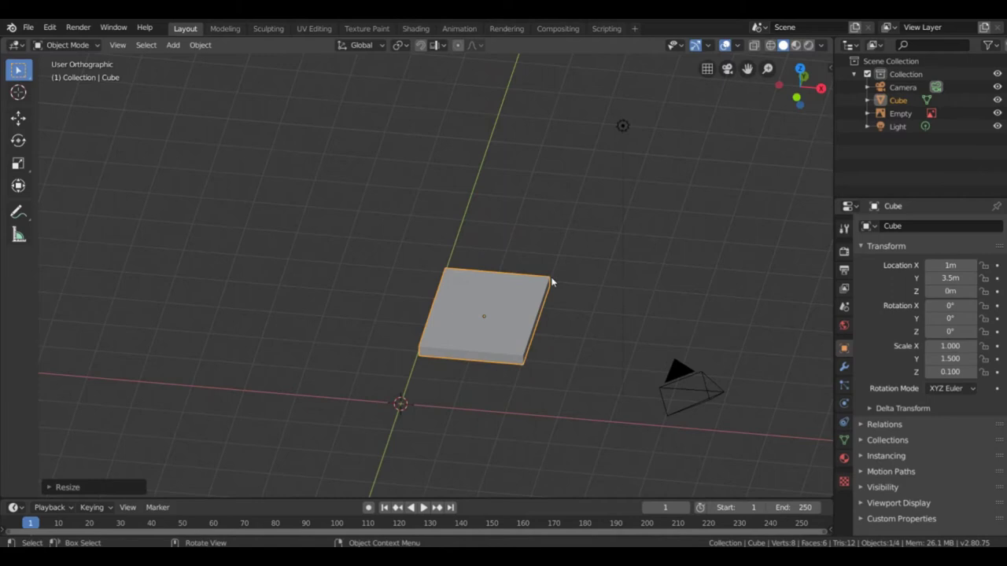
{"action": "middle_click_drag", "start_coordinate": [504, 319], "coordinate": [483, 312]}
{"action": "key", "text": "KP_7"}
{"action": "scroll", "coordinate": [636, 328], "scroll_direction": "down", "scroll_amount": 3}
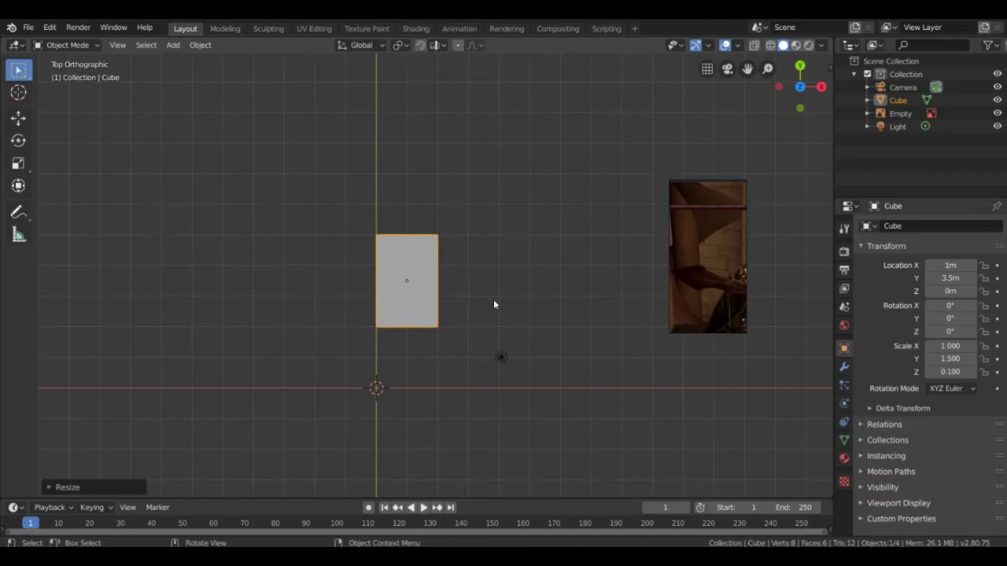
Enter Edit Mode and select only the slab's right side face
{"action": "middle_click_drag", "start_coordinate": [522, 286], "coordinate": [554, 259], "text": "shift"}
{"action": "middle_click_drag", "start_coordinate": [551, 295], "coordinate": [478, 232]}
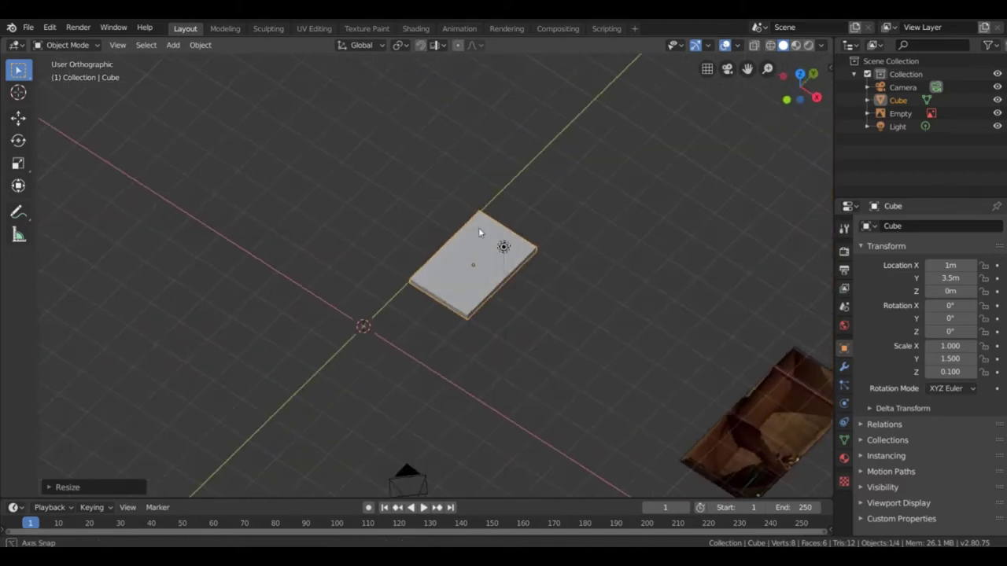
{"action": "scroll", "coordinate": [515, 322], "scroll_direction": "up", "scroll_amount": 3}
{"action": "key", "text": "Tab"}
{"action": "scroll", "coordinate": [545, 361], "scroll_direction": "up", "scroll_amount": 2}
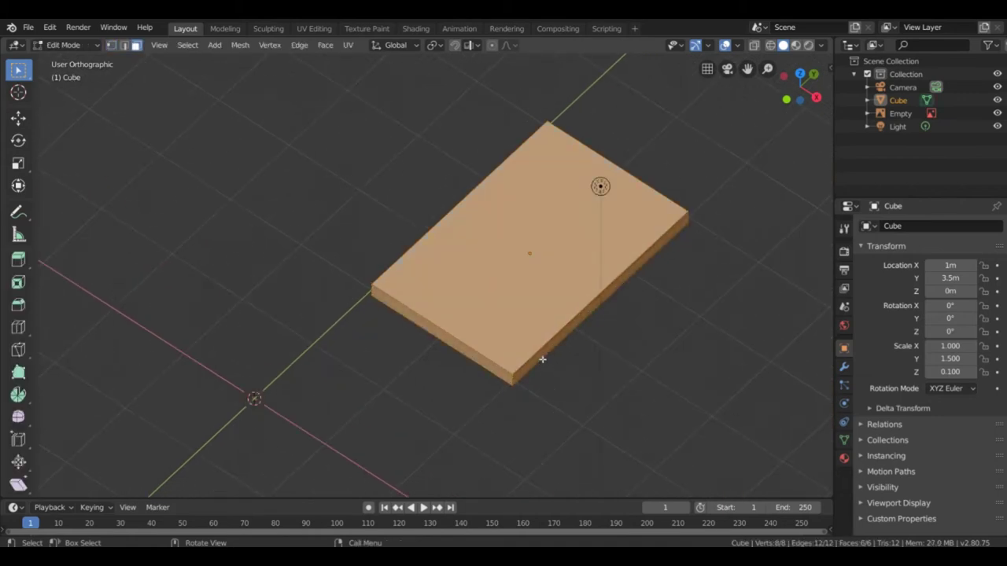
{"action": "left_click", "coordinate": [542, 360]}
{"action": "left_click", "coordinate": [541, 354]}
Slide the selected face -2 m along X in top view
{"action": "key", "text": "KP_7"}
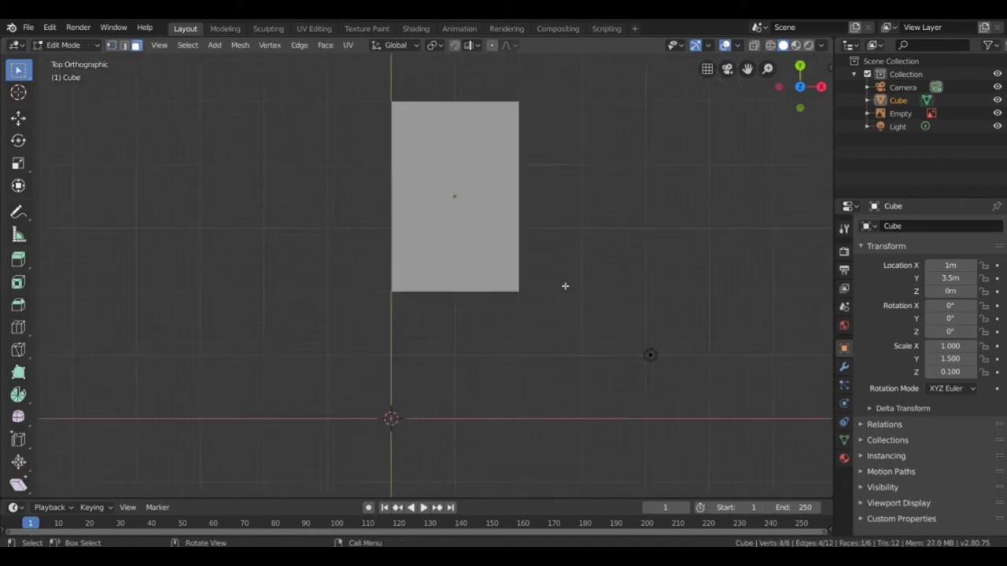
{"action": "scroll", "coordinate": [565, 285], "scroll_direction": "down", "scroll_amount": 1}
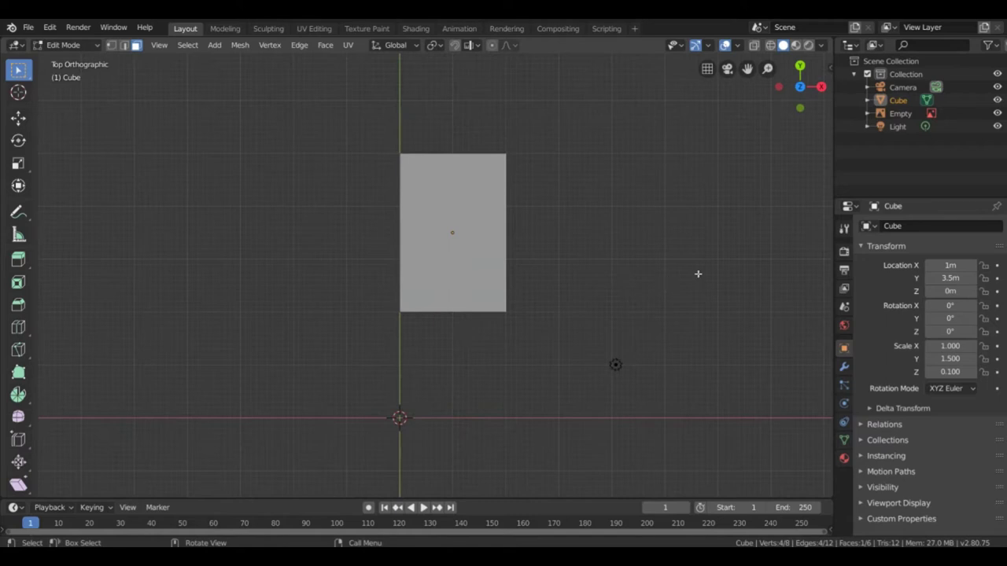
{"action": "key", "text": "g"}
{"action": "key", "text": "x"}
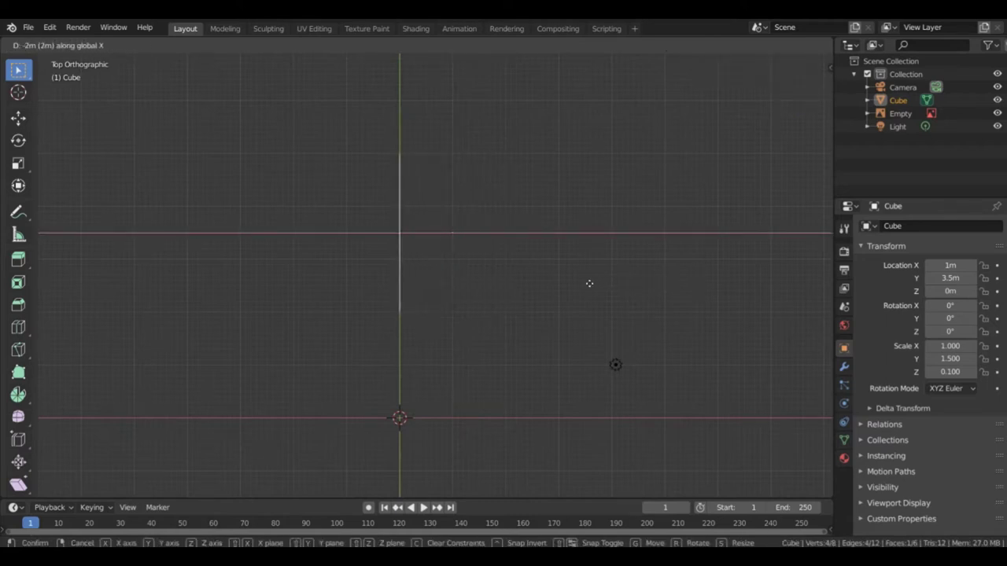
{"action": "left_click", "coordinate": [590, 283]}
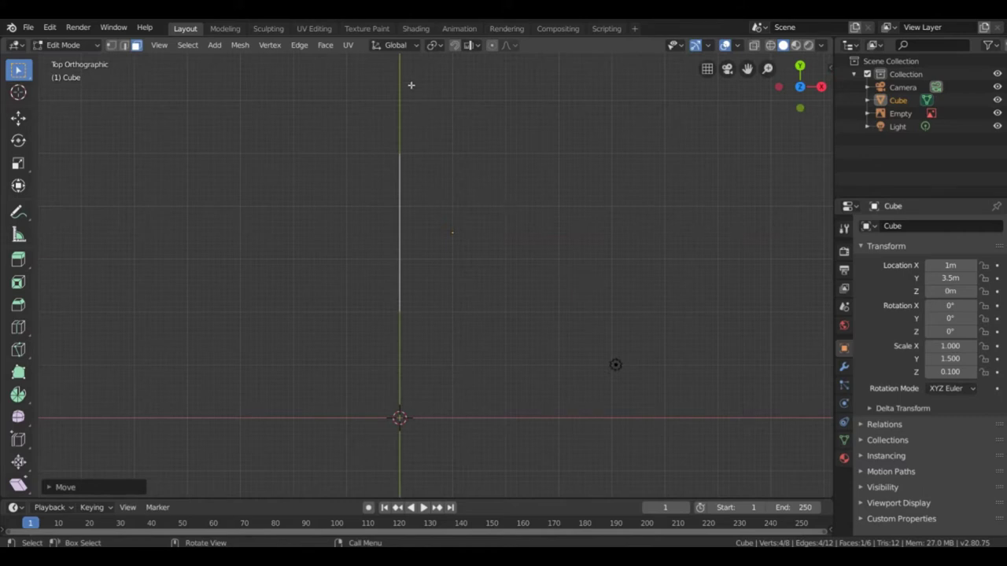
Set the pivot point to 3D Cursor and rotate the side face about 20° around the origin
{"action": "left_click", "coordinate": [434, 45]}
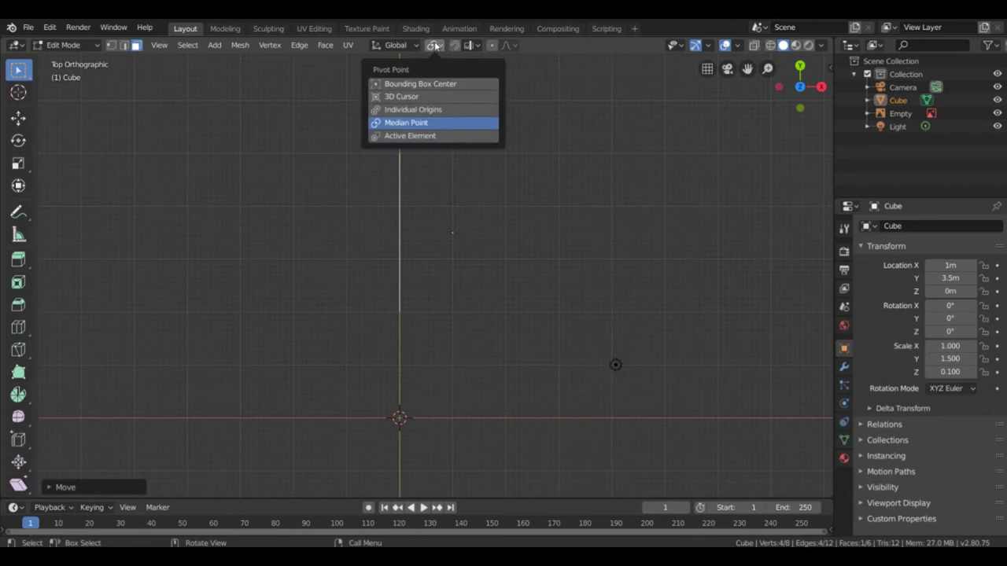
{"action": "left_click", "coordinate": [422, 97]}
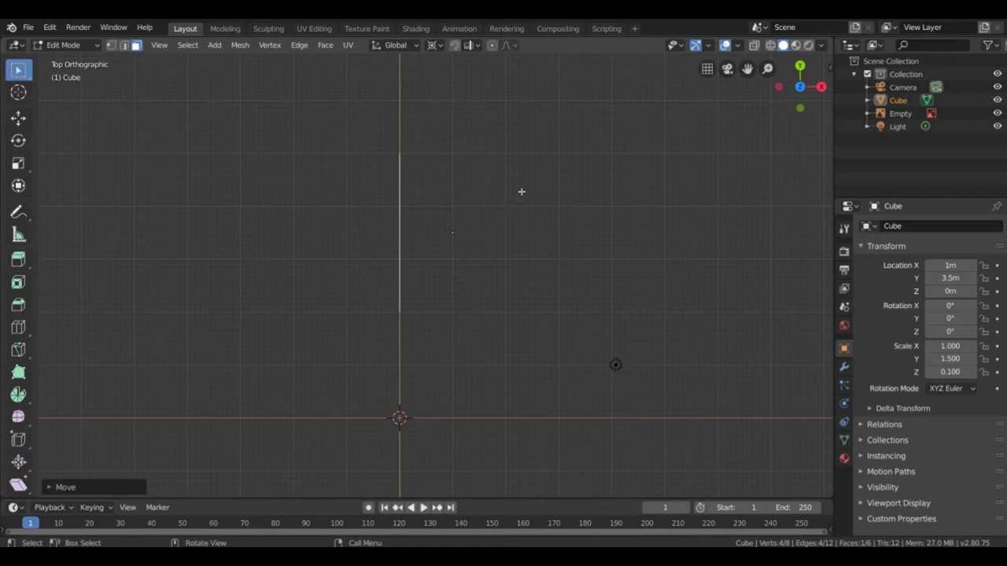
{"action": "key", "text": "r"}
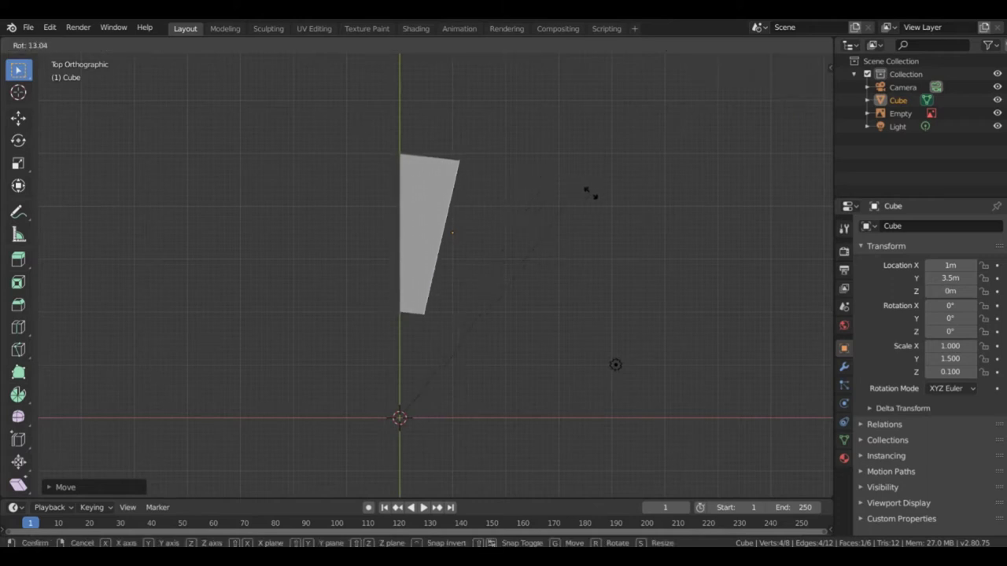
{"action": "left_click", "coordinate": [632, 217]}
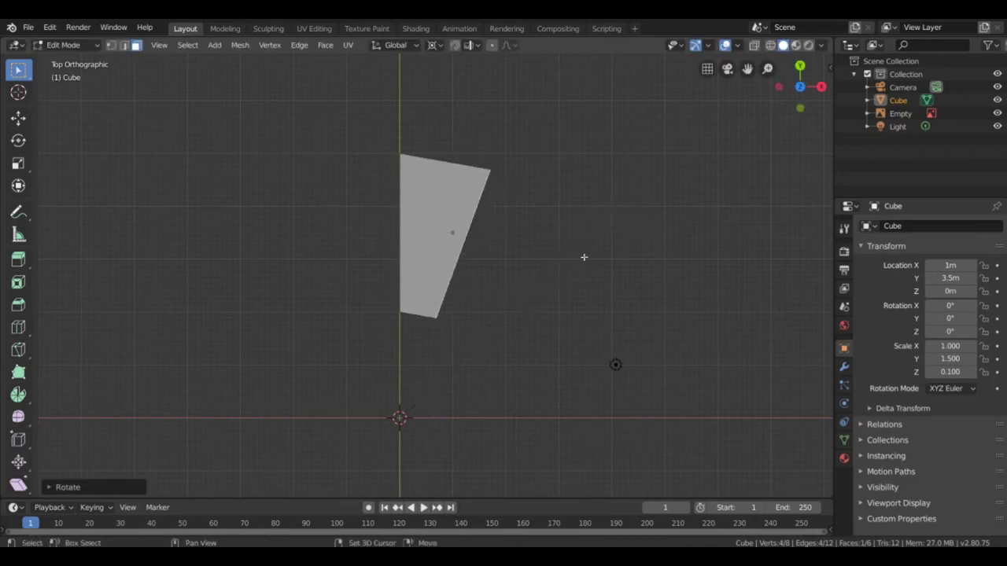
Orbit and pan the viewport to see the wedge in 3D from above
{"action": "middle_click_drag", "start_coordinate": [583, 257], "coordinate": [632, 251]}
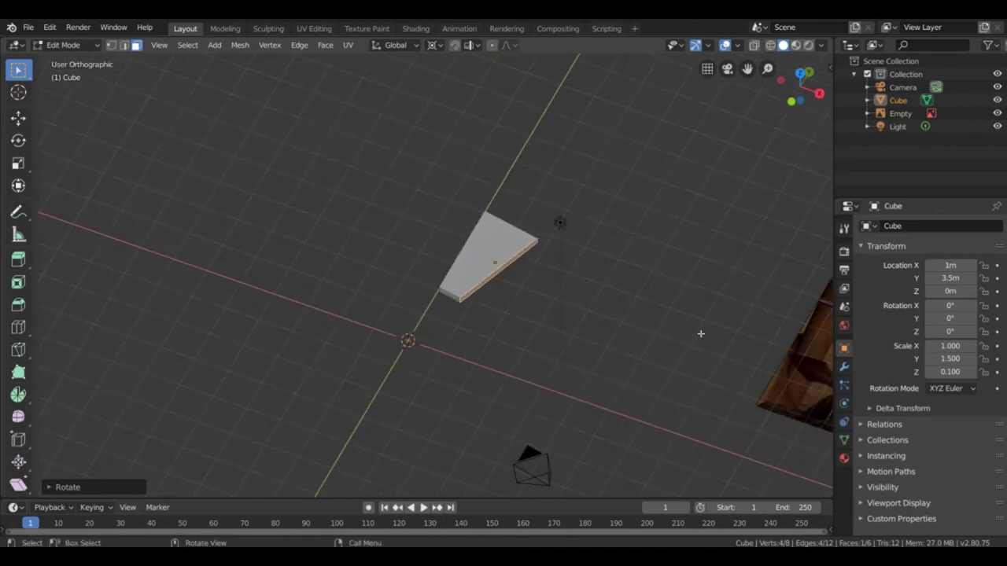
{"action": "middle_click_drag", "start_coordinate": [701, 334], "coordinate": [548, 301], "text": "shift"}
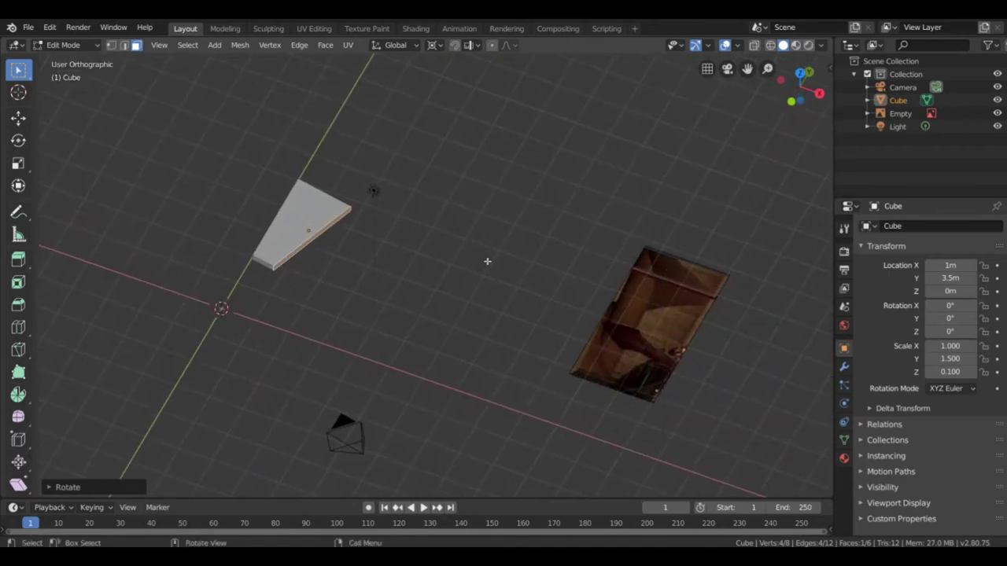
{"action": "middle_click_drag", "start_coordinate": [532, 294], "coordinate": [571, 293], "text": "shift"}
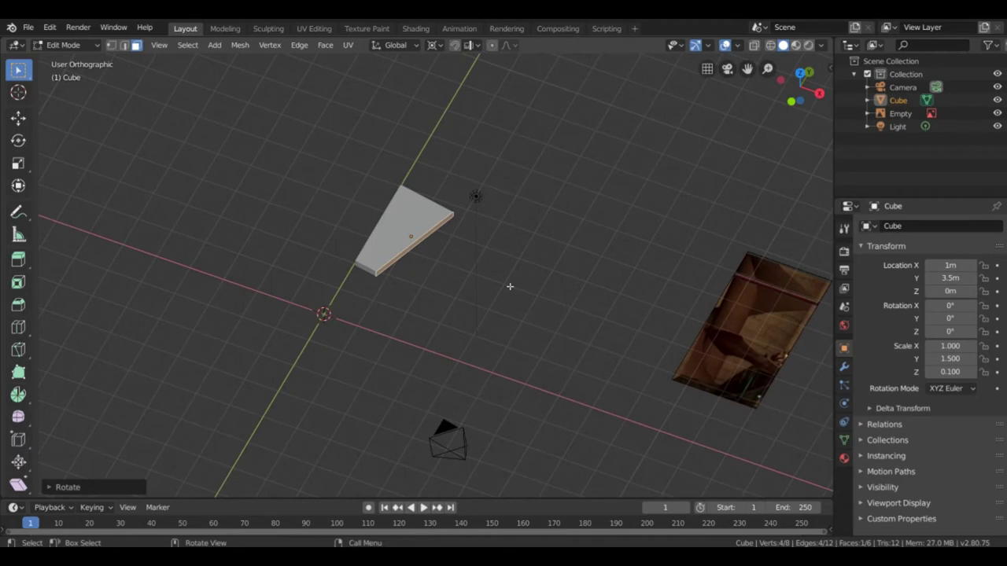
{"action": "middle_click_drag", "start_coordinate": [509, 286], "coordinate": [509, 286]}
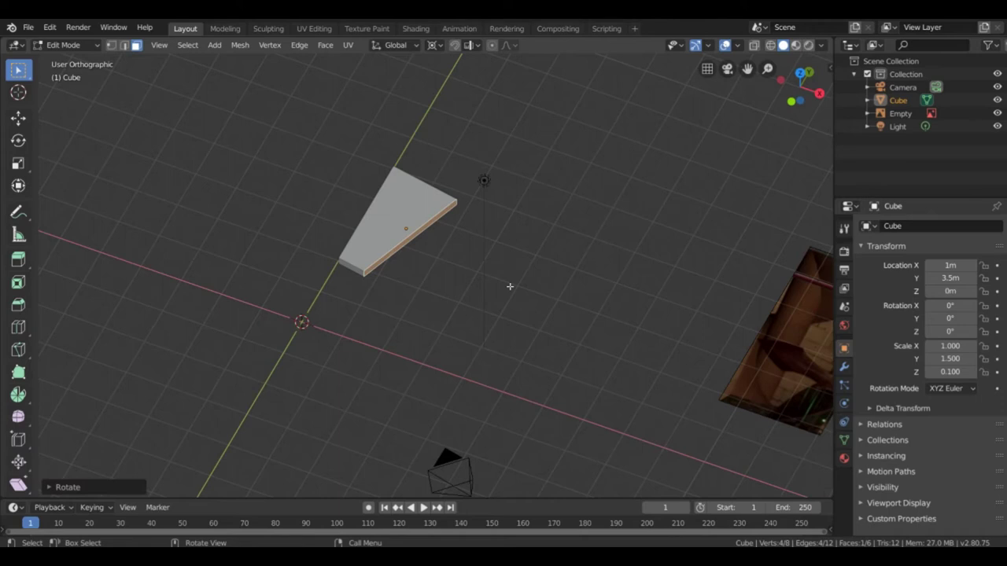
Lift the slanted side face exactly 0.4 m along Z
{"action": "middle_click_drag", "start_coordinate": [510, 286], "coordinate": [555, 283]}
{"action": "key", "text": "g"}
{"action": "key", "text": "z"}
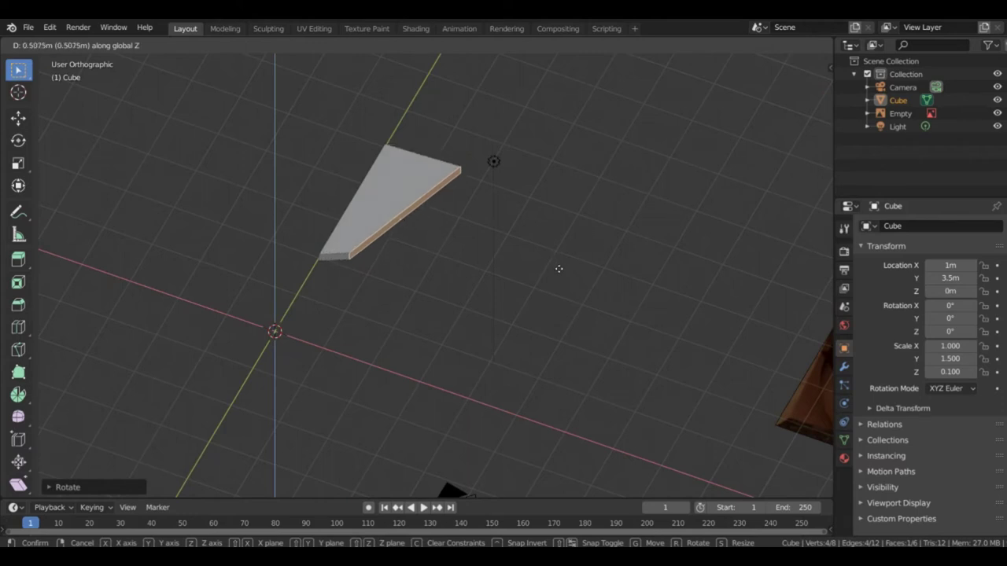
{"action": "left_click", "coordinate": [558, 269]}
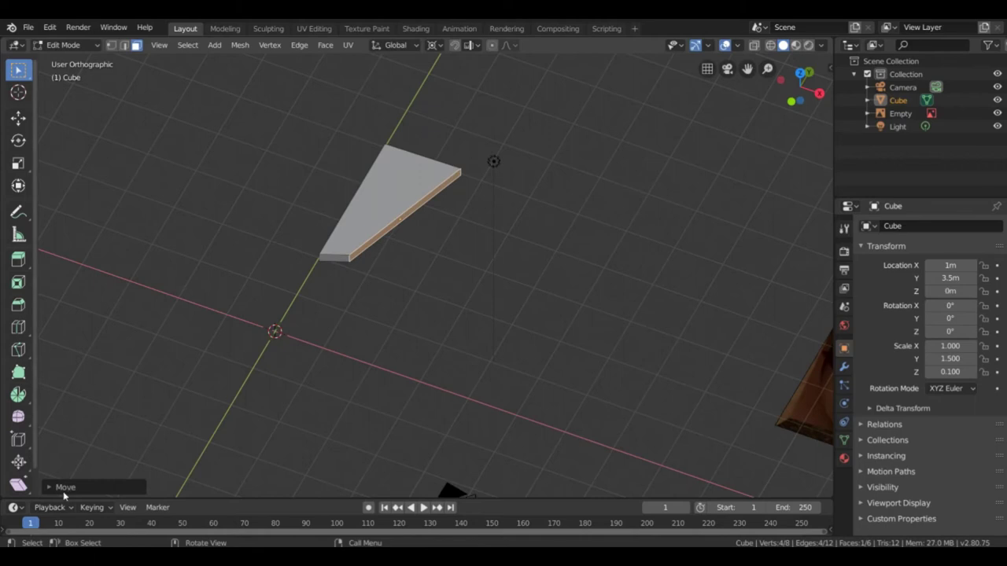
{"action": "left_click", "coordinate": [48, 488]}
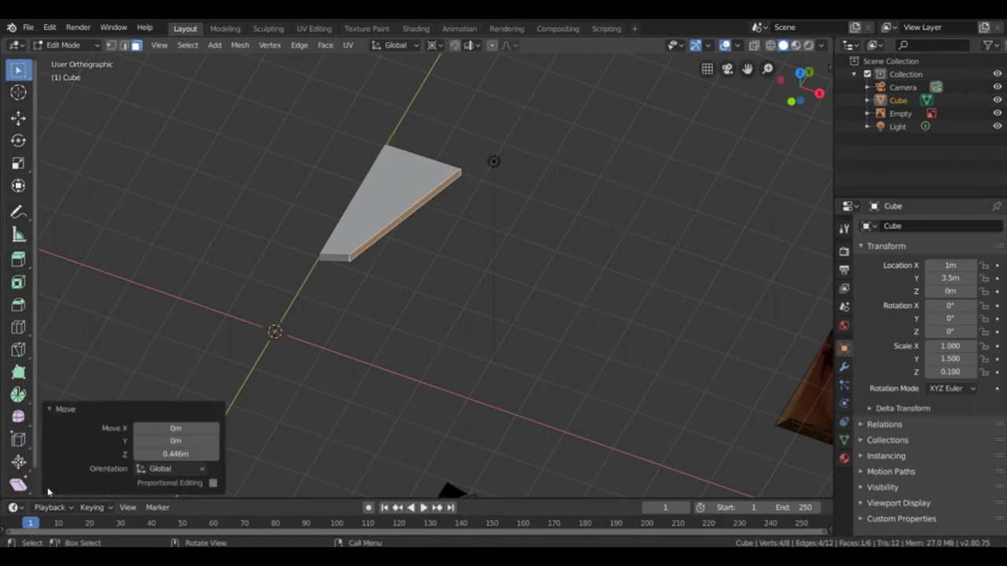
{"action": "left_click", "coordinate": [175, 454]}
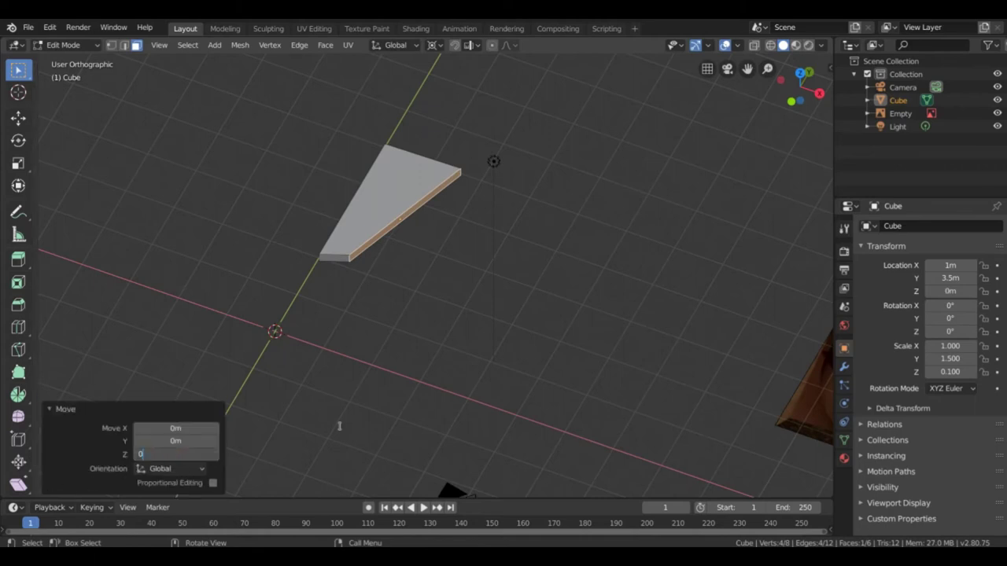
{"action": "key", "text": "Return"}
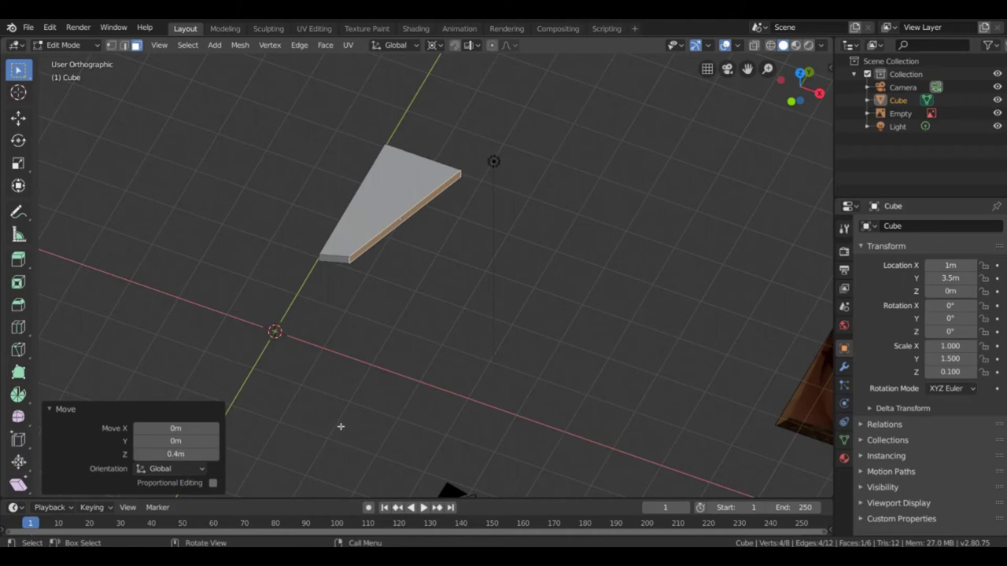
{"action": "middle_click_drag", "start_coordinate": [344, 232], "coordinate": [432, 205]}
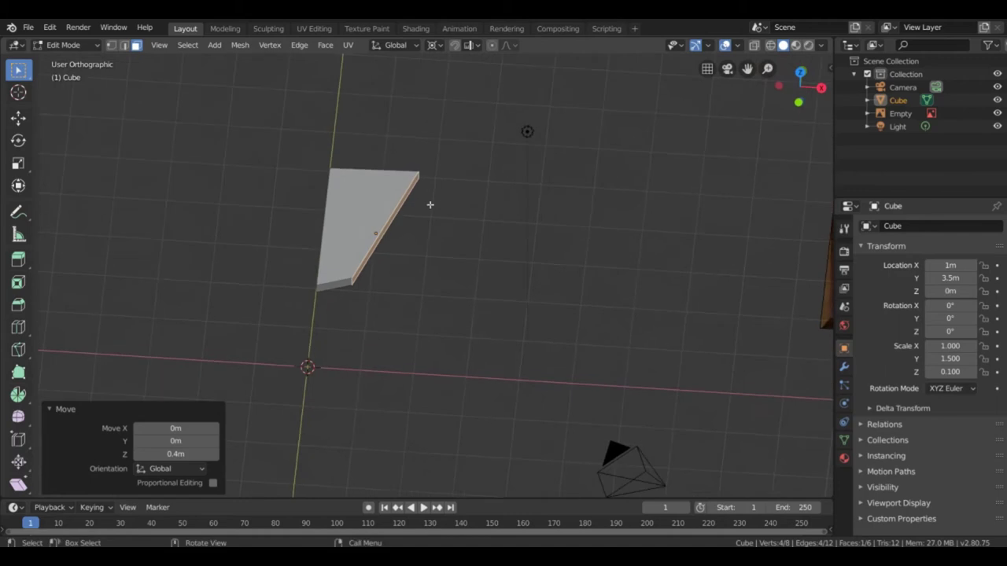
{"action": "left_click", "coordinate": [48, 410]}
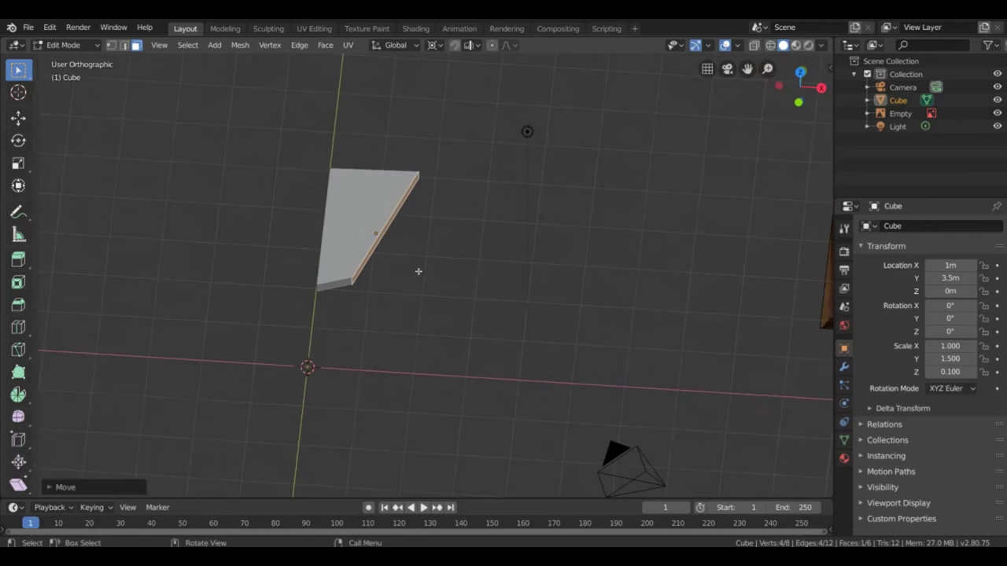
Orbit around the raised wedge, briefly checking it in Object Mode before returning to Edit Mode
{"action": "middle_click_drag", "start_coordinate": [418, 272], "coordinate": [125, 447]}
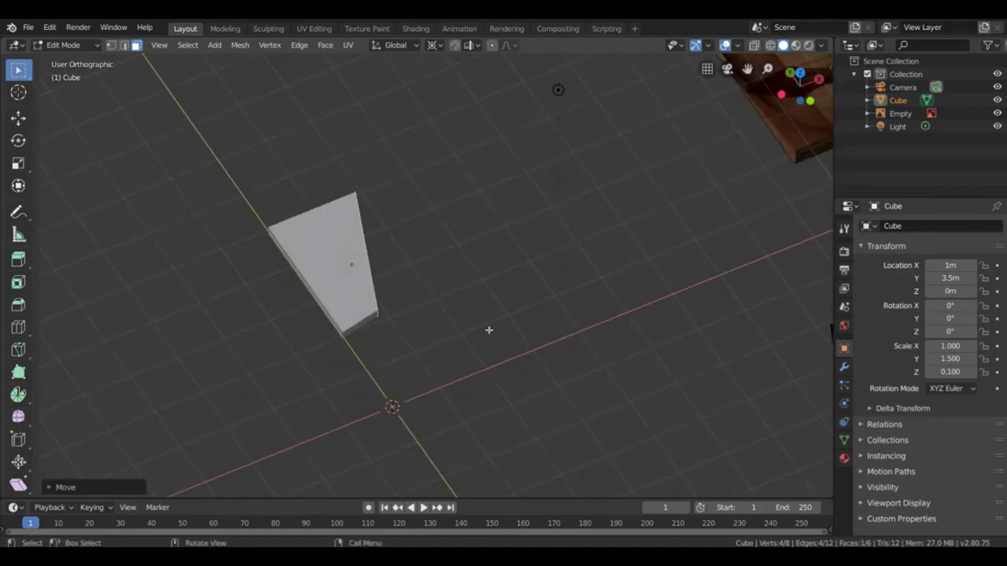
{"action": "middle_click_drag", "start_coordinate": [490, 330], "coordinate": [506, 309]}
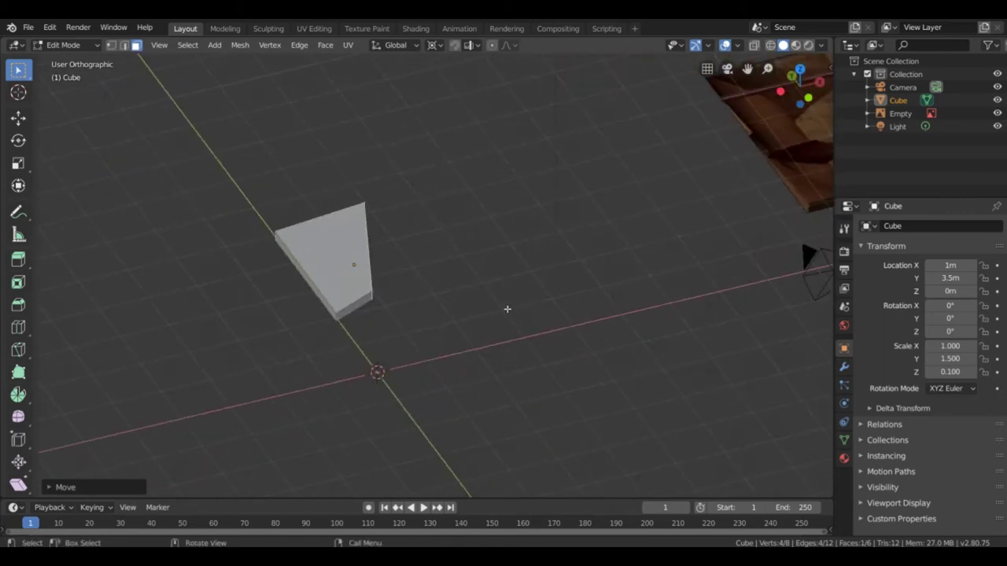
{"action": "key", "text": "Tab"}
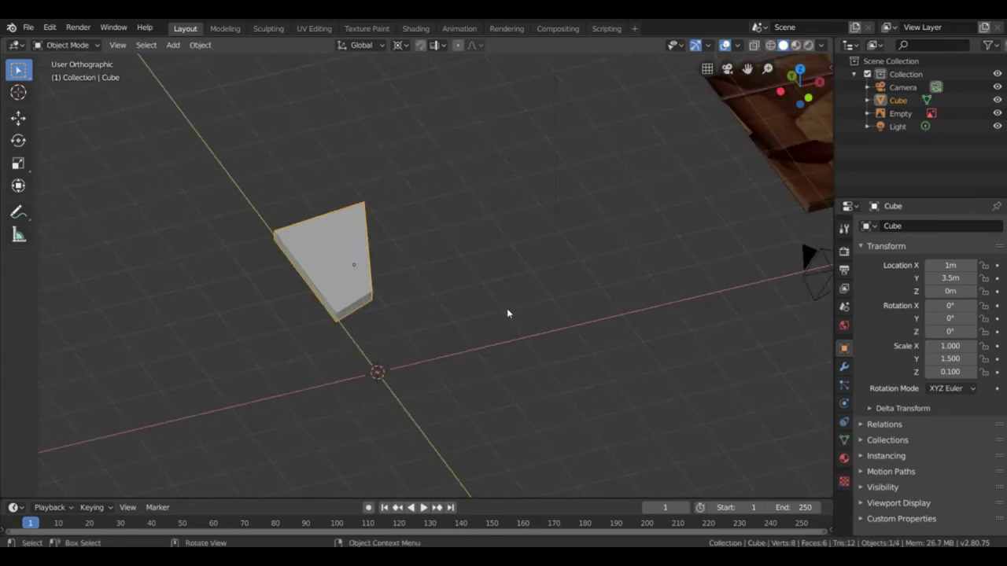
{"action": "mouse_move", "coordinate": [546, 307]}
{"action": "middle_mouse_down"}
{"action": "mouse_move", "coordinate": [364, 270]}
{"action": "mouse_move", "coordinate": [447, 273]}
{"action": "mouse_move", "coordinate": [438, 263]}
{"action": "mouse_move", "coordinate": [616, 319]}
{"action": "mouse_move", "coordinate": [557, 318]}
{"action": "middle_mouse_up"}
{"action": "key", "text": "Tab"}
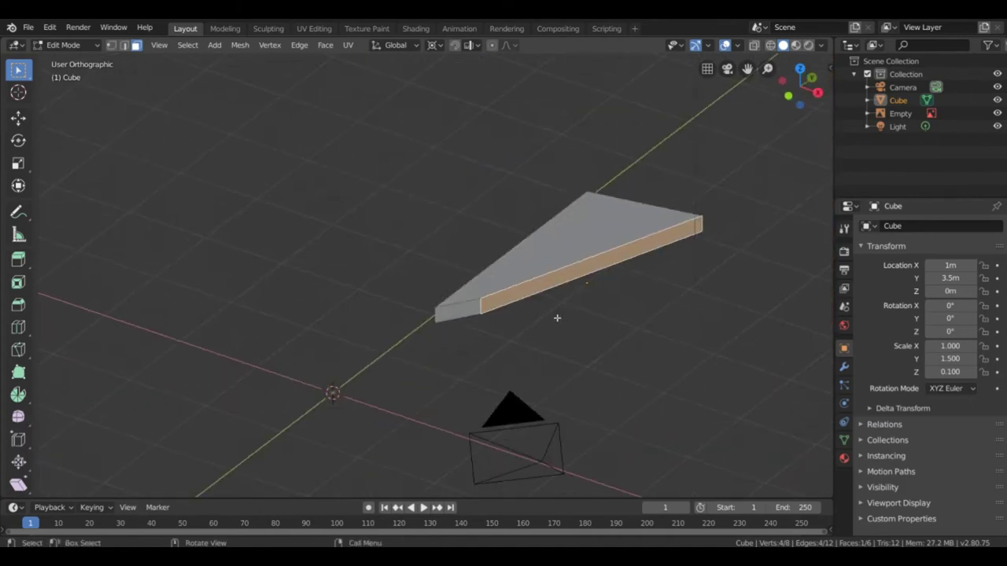
{"action": "scroll", "coordinate": [557, 318], "scroll_direction": "up", "scroll_amount": 2}
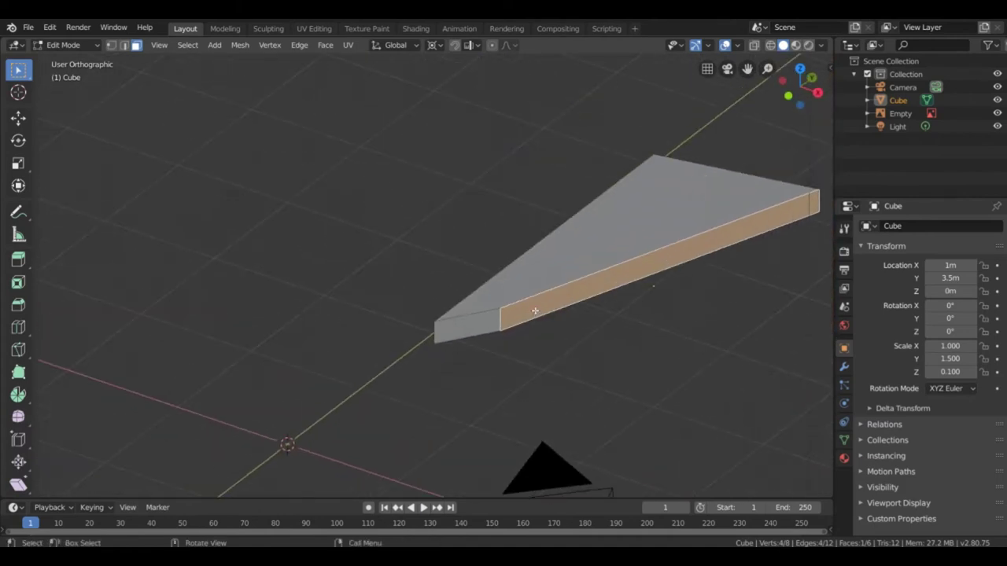
Delete the wedge's slanted side face
{"action": "left_click", "coordinate": [541, 277]}
{"action": "left_click", "coordinate": [560, 295]}
{"action": "key", "text": "x"}
{"action": "left_click", "coordinate": [558, 295]}
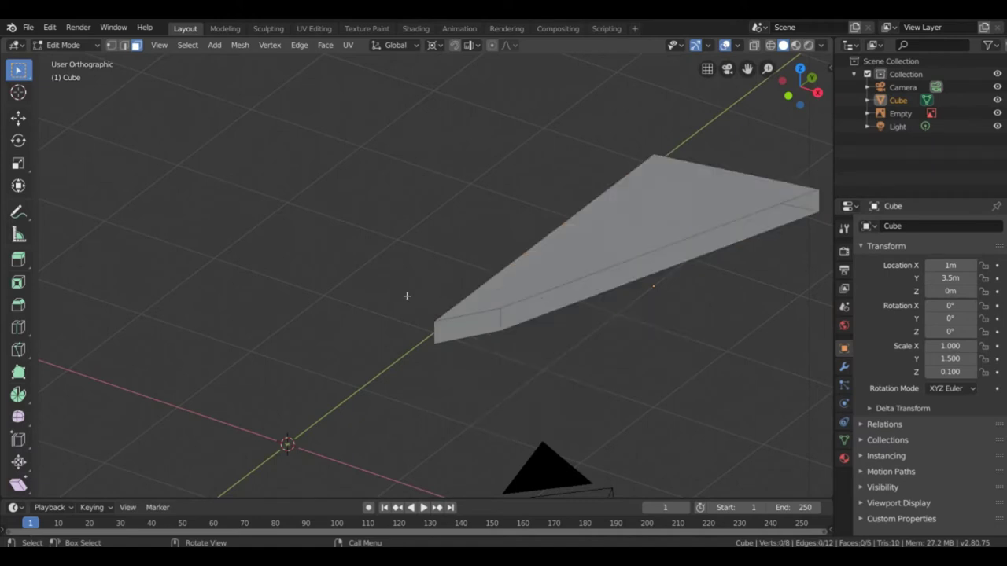
Delete the wedge's front face, leaving an open mesh of four faces
{"action": "middle_click_drag", "start_coordinate": [404, 297], "coordinate": [470, 289]}
{"action": "left_click", "coordinate": [429, 323]}
{"action": "key", "text": "x"}
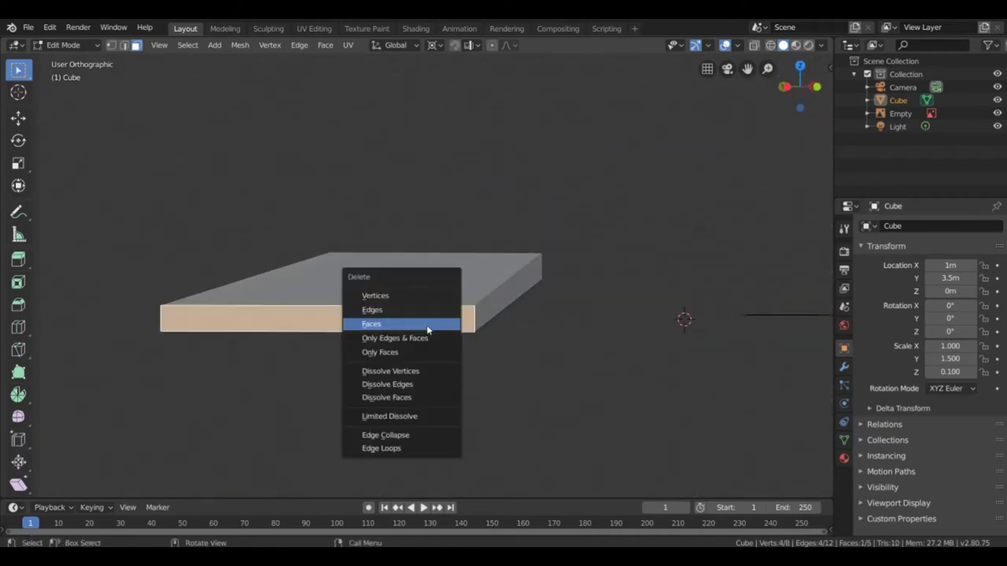
{"action": "left_click", "coordinate": [429, 324]}
{"action": "middle_click_drag", "start_coordinate": [573, 319], "coordinate": [503, 365]}
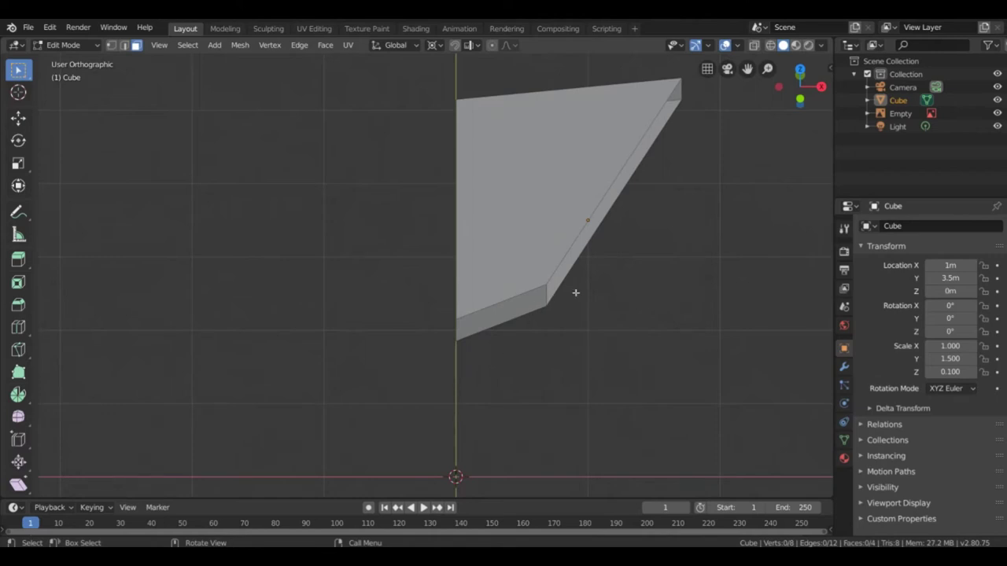
{"action": "middle_click_drag", "start_coordinate": [600, 275], "coordinate": [582, 254]}
Return to Object Mode and snap the 3D cursor to the world origin
{"action": "left_click", "coordinate": [582, 253]}
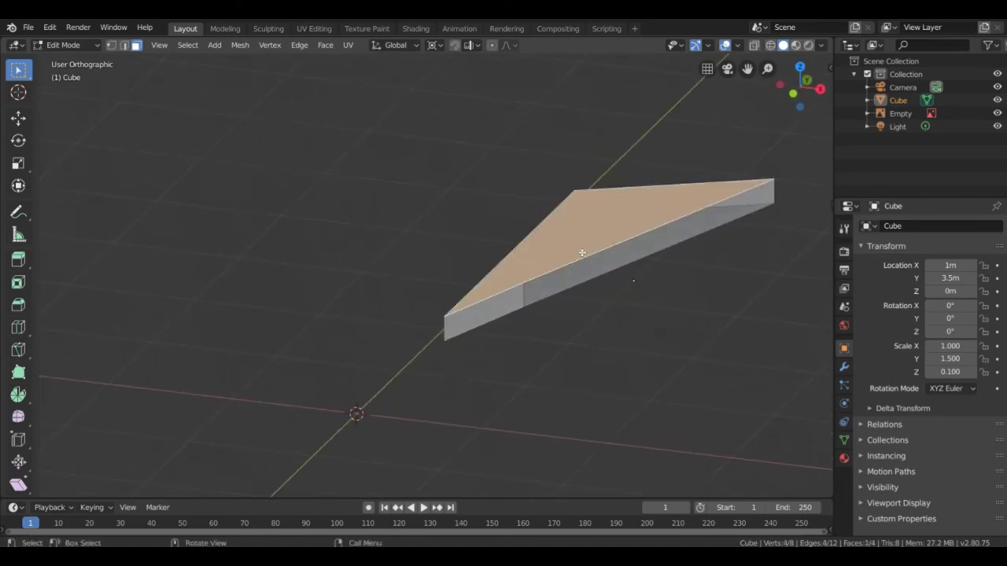
{"action": "key", "text": "Tab"}
{"action": "middle_click_drag", "start_coordinate": [624, 311], "coordinate": [571, 306]}
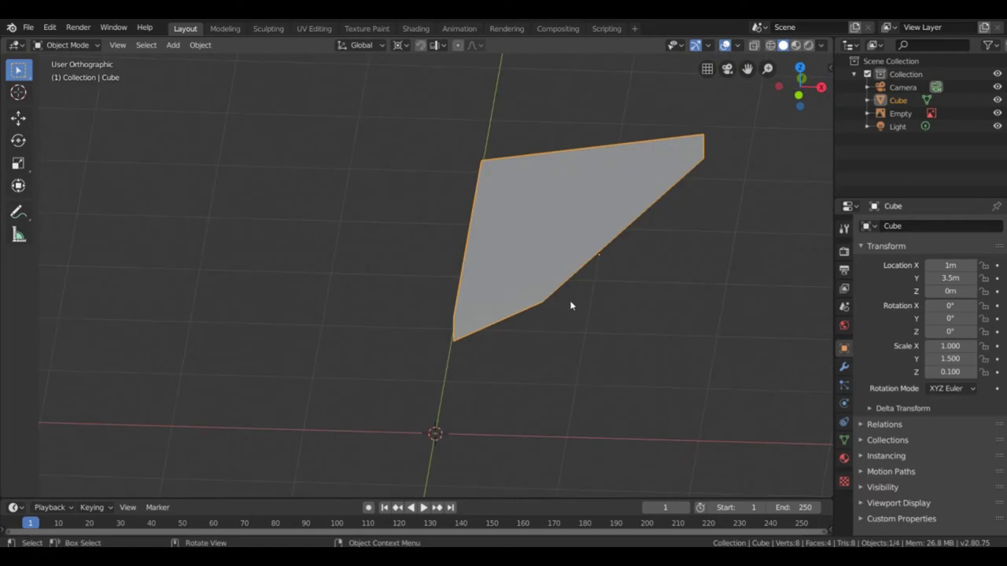
{"action": "middle_click_drag", "start_coordinate": [482, 358], "coordinate": [512, 321], "text": "shift"}
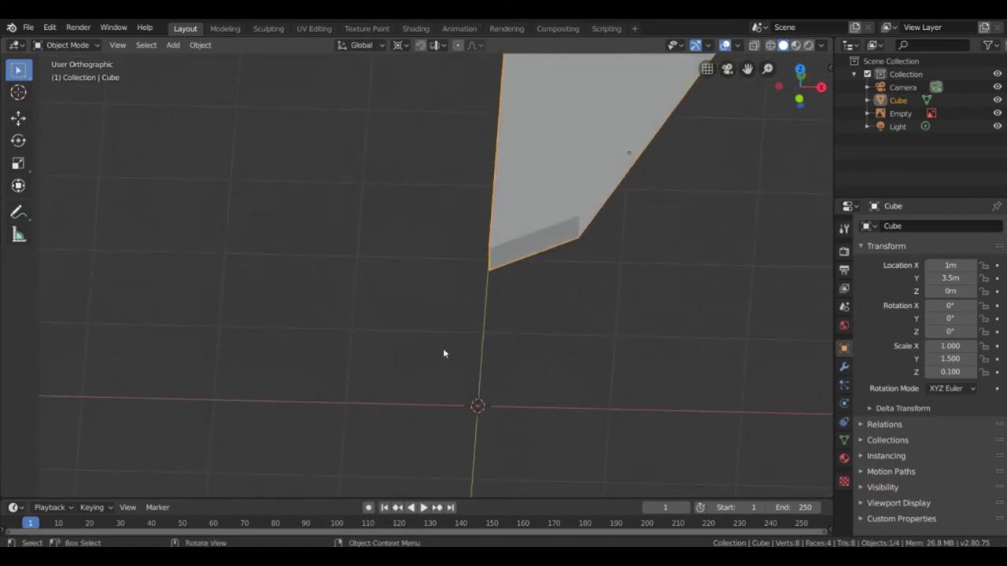
{"action": "key", "text": "shift+s"}
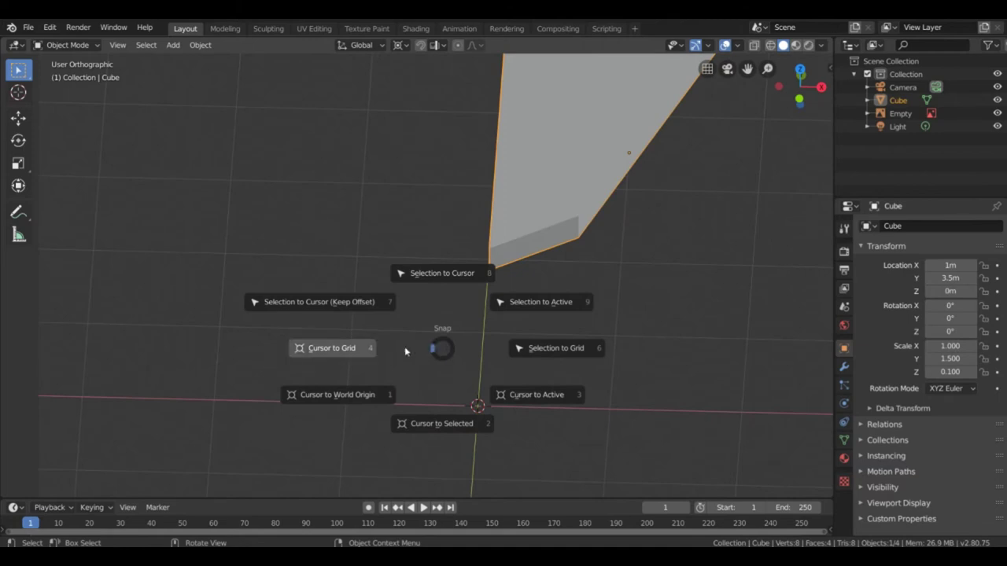
{"action": "left_click", "coordinate": [338, 399]}
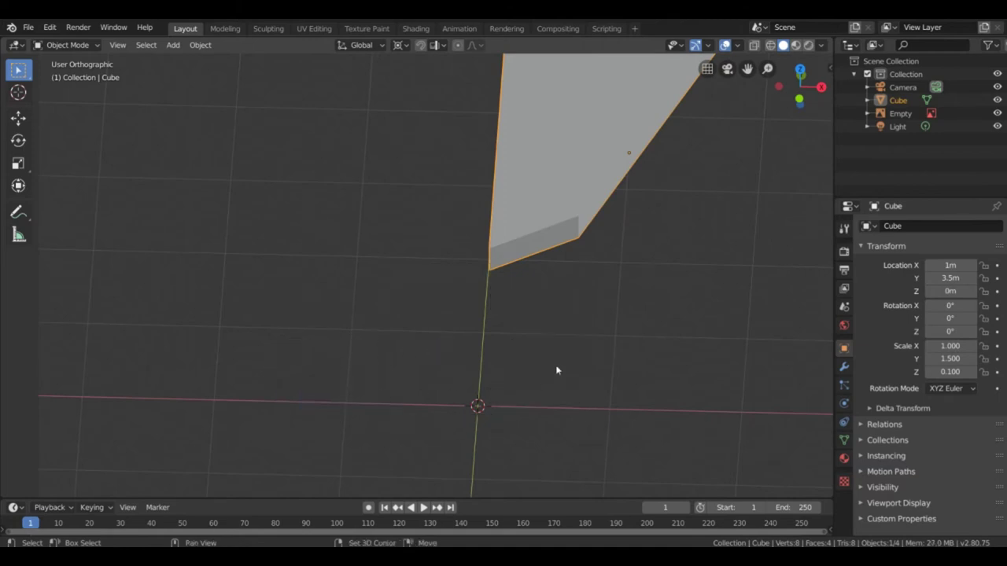
{"action": "middle_click_drag", "start_coordinate": [556, 369], "coordinate": [499, 328], "text": "shift"}
Add a plain-axes empty at the origin
{"action": "key", "text": "shift+a"}
{"action": "mouse_move", "coordinate": [494, 313]}
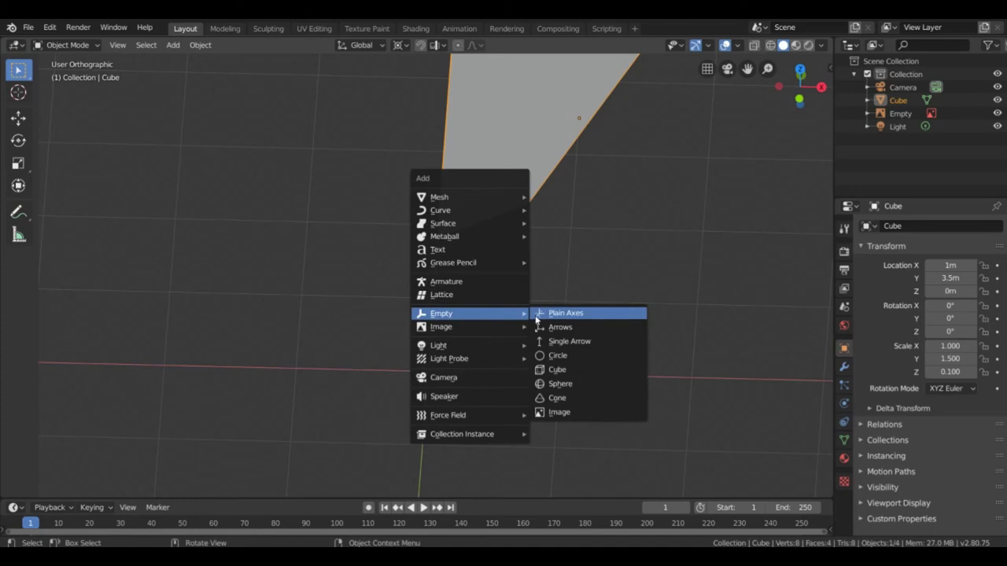
{"action": "left_click", "coordinate": [551, 317]}
{"action": "middle_click_drag", "start_coordinate": [548, 332], "coordinate": [476, 335]}
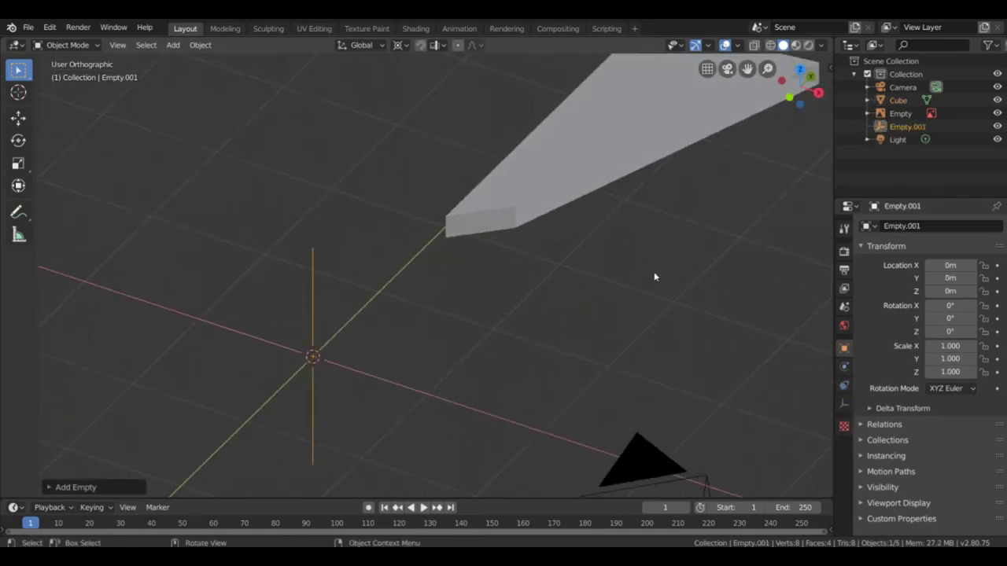
{"action": "middle_click_drag", "start_coordinate": [653, 271], "coordinate": [501, 258]}
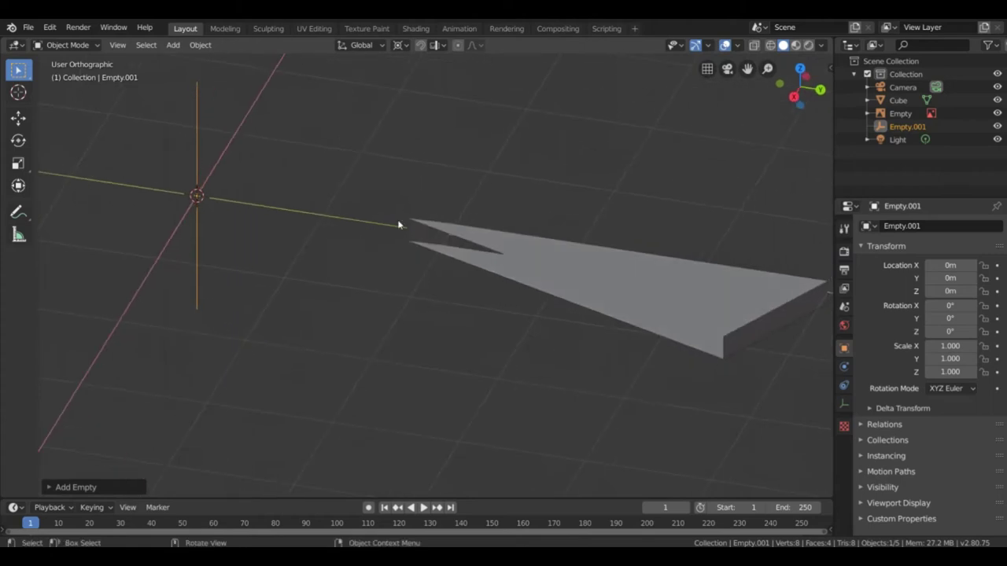
{"action": "middle_click_drag", "start_coordinate": [400, 225], "coordinate": [571, 260]}
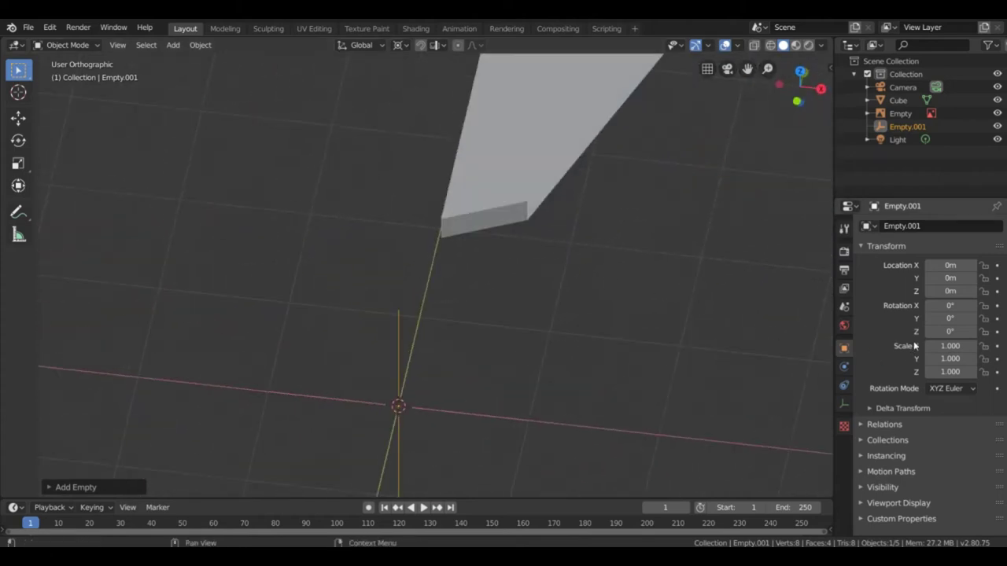
Set the new empty's Location Z to 0.4 m and Rotation Z to -20°
{"action": "key", "text": "Return"}
{"action": "left_click", "coordinate": [955, 291]}
{"action": "type", "text": "0.4"}
{"action": "key", "text": "Tab"}
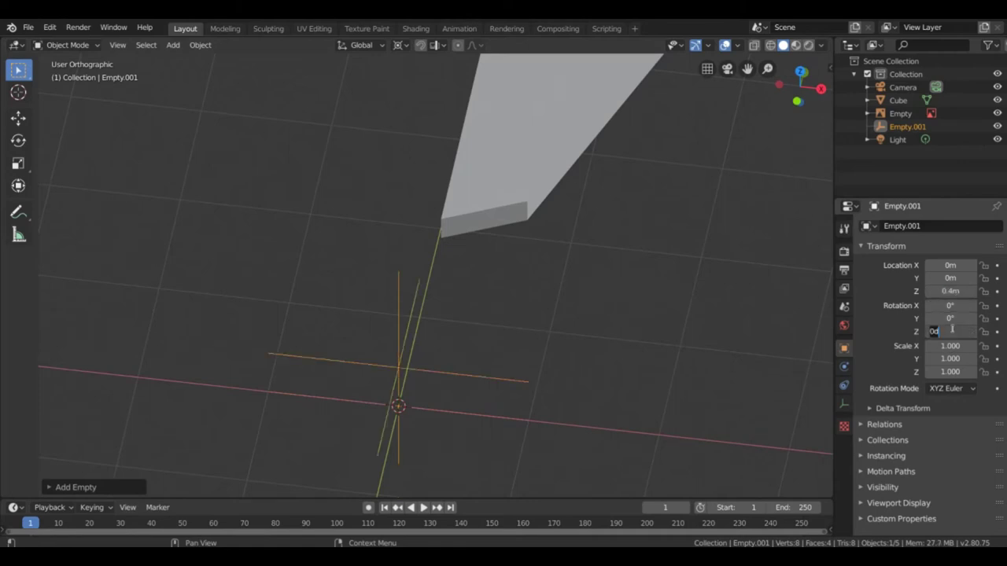
{"action": "key", "text": "Return"}
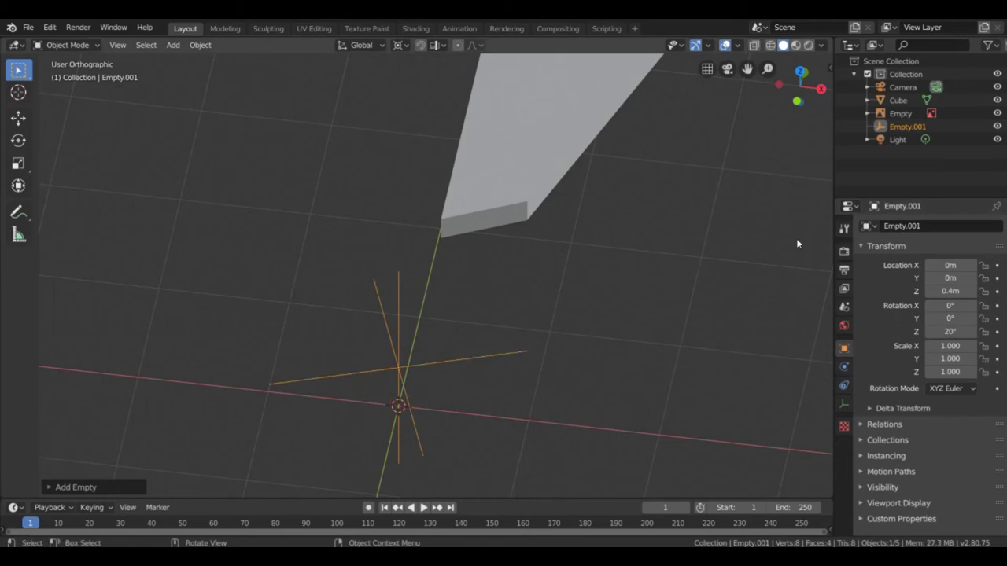
{"action": "left_click_drag", "start_coordinate": [952, 331], "coordinate": [944, 331]}
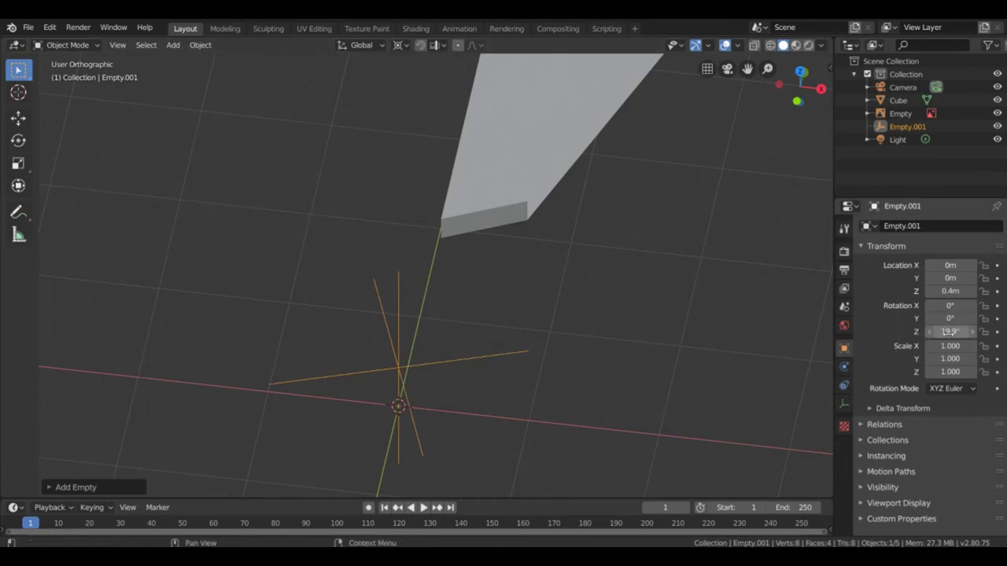
{"action": "type", "text": "-20"}
{"action": "key", "text": "Return"}
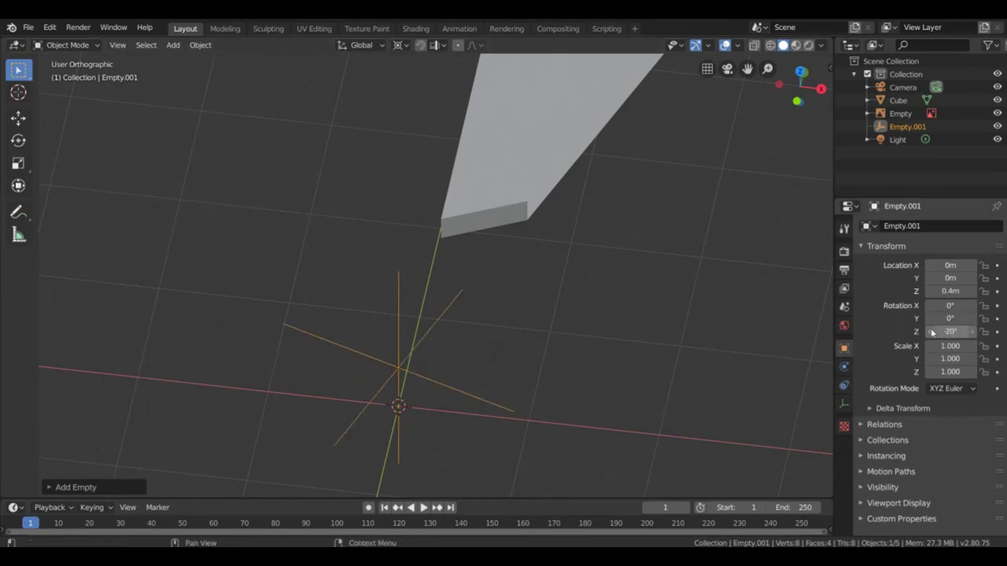
{"action": "middle_click_drag", "start_coordinate": [597, 252], "coordinate": [535, 229]}
Apply all transforms to the wedge cube
{"action": "left_click", "coordinate": [553, 207]}
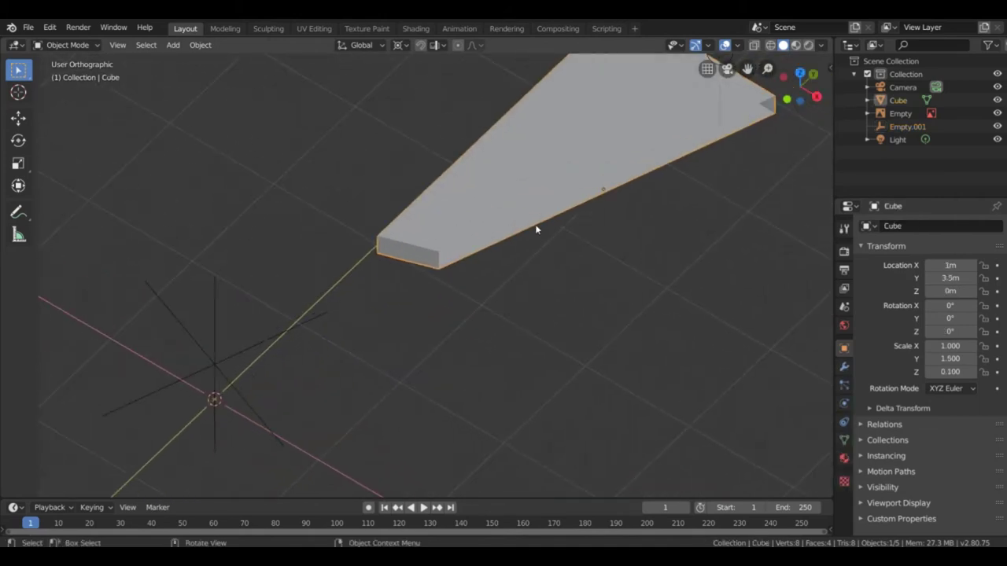
{"action": "key", "text": "ctrl+a"}
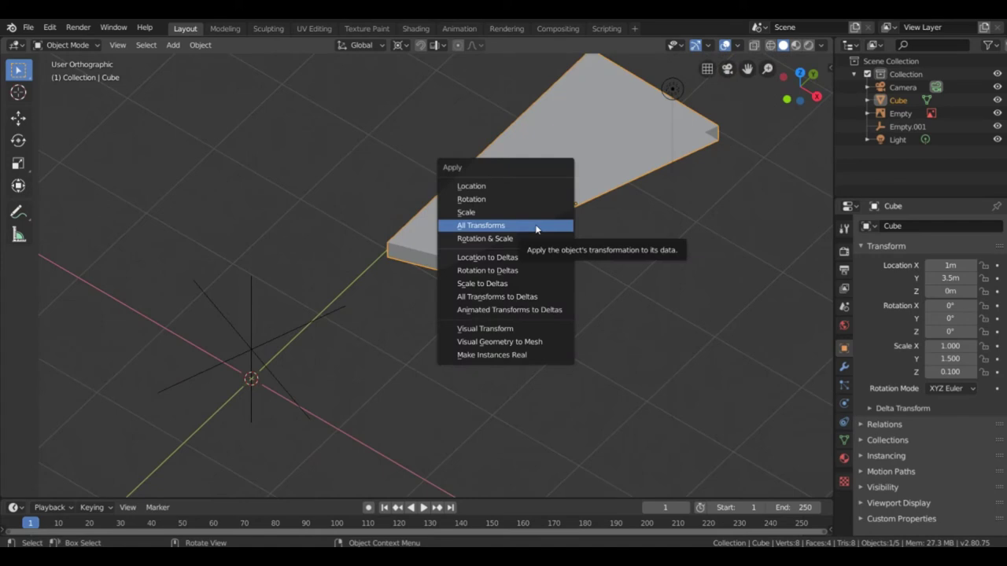
{"action": "left_click", "coordinate": [536, 226]}
Add an Array modifier with Relative Offset off and Object Offset set to Empty.001
{"action": "left_click", "coordinate": [843, 368]}
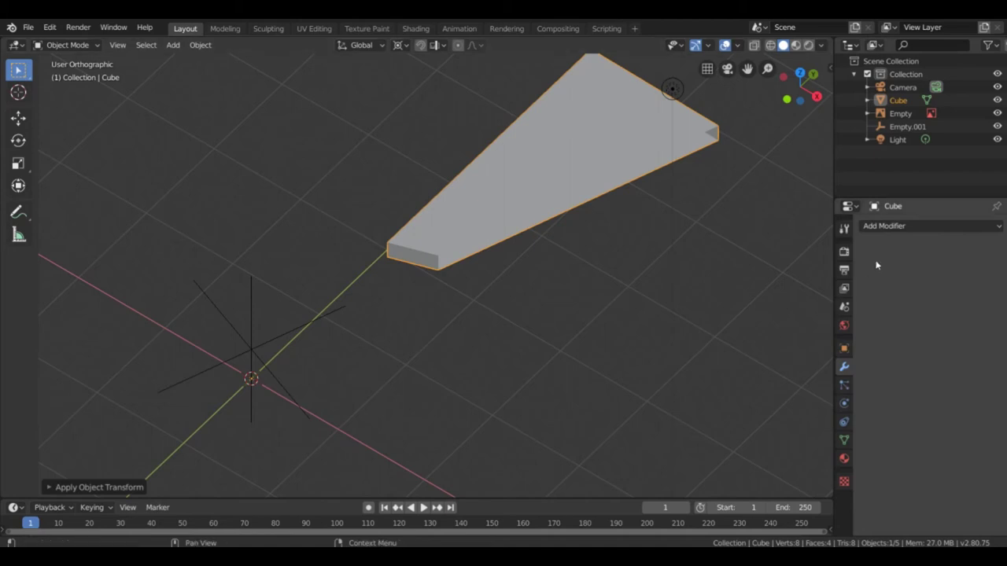
{"action": "left_click", "coordinate": [895, 228]}
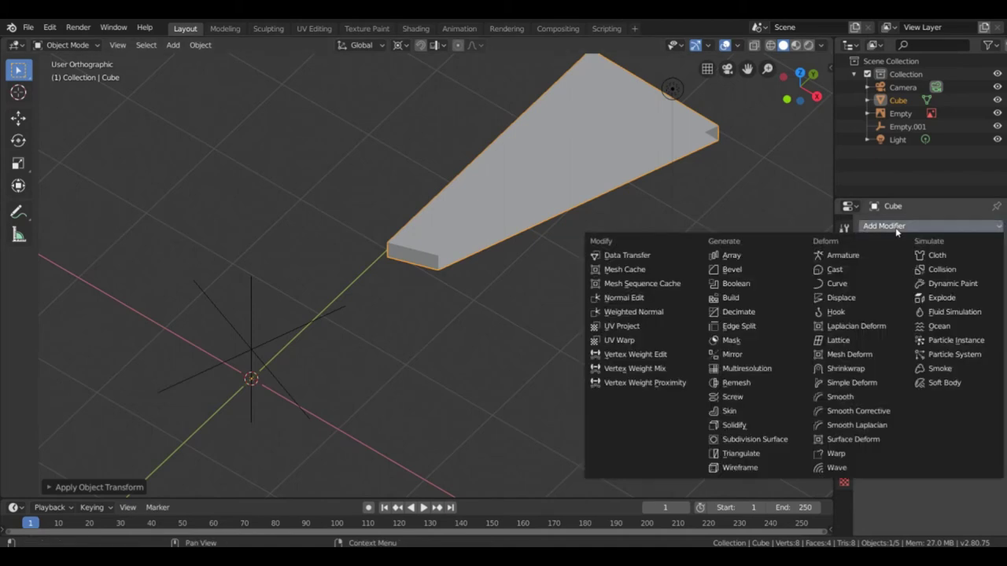
{"action": "left_click", "coordinate": [742, 254]}
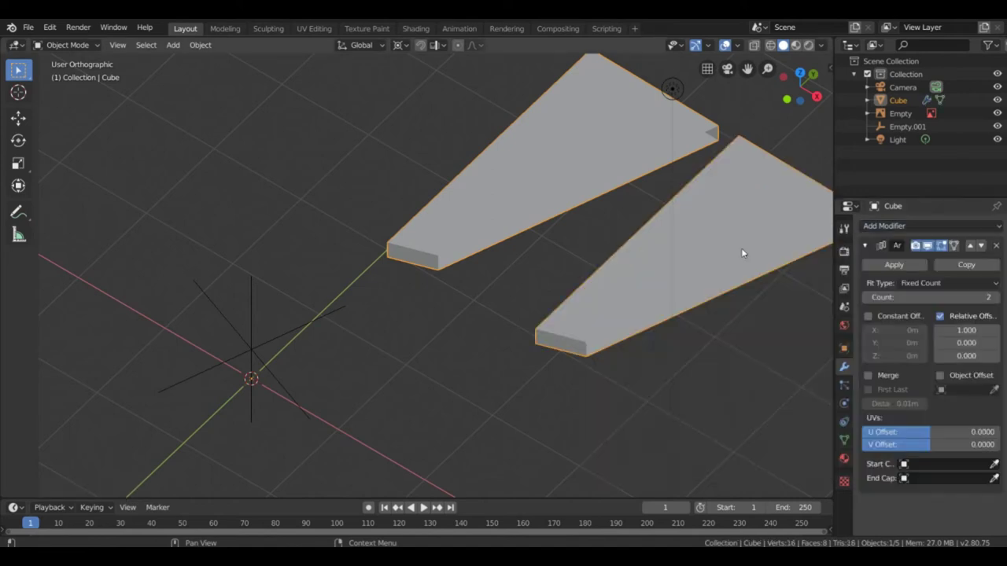
{"action": "left_click", "coordinate": [939, 316]}
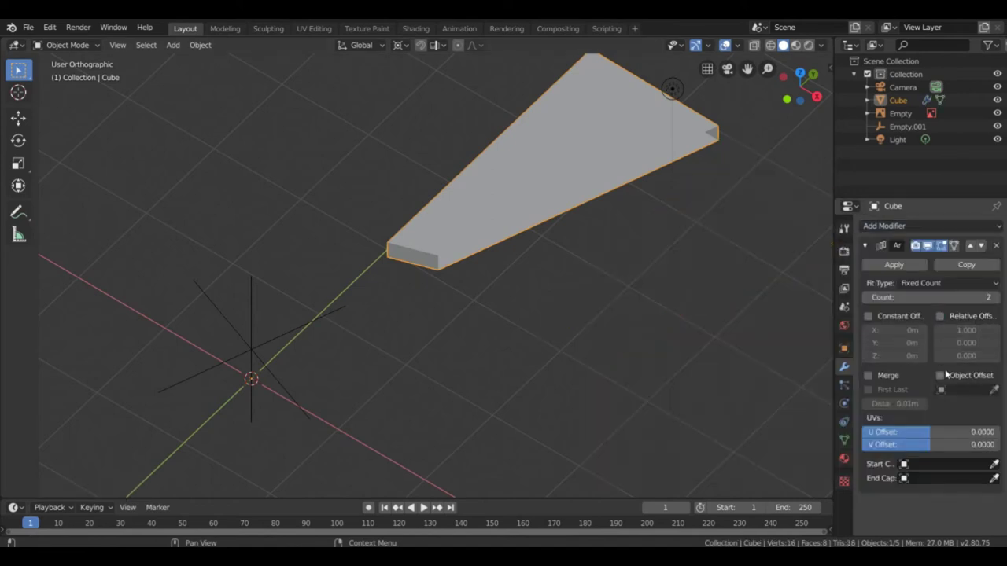
{"action": "left_click", "coordinate": [942, 389]}
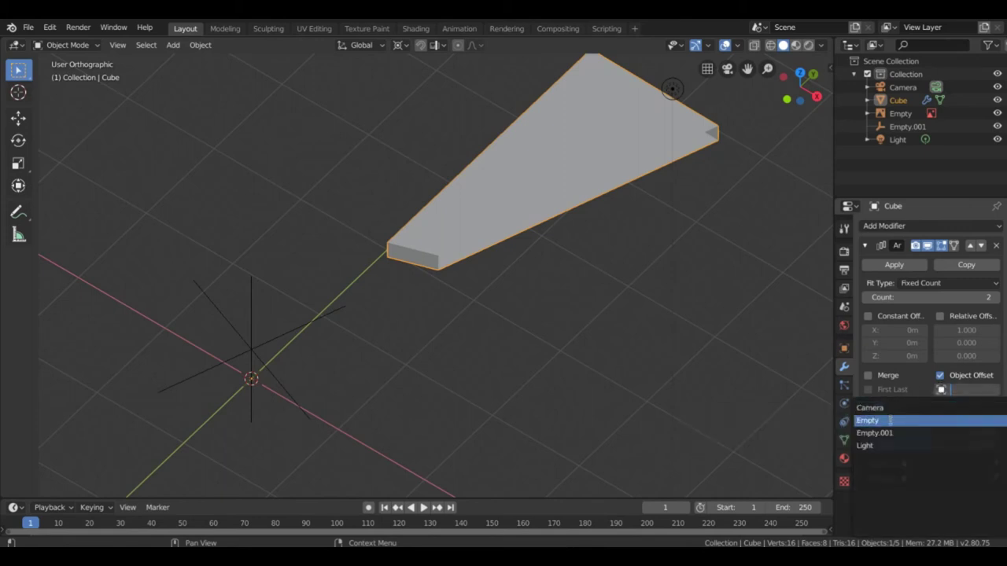
{"action": "left_click", "coordinate": [874, 434]}
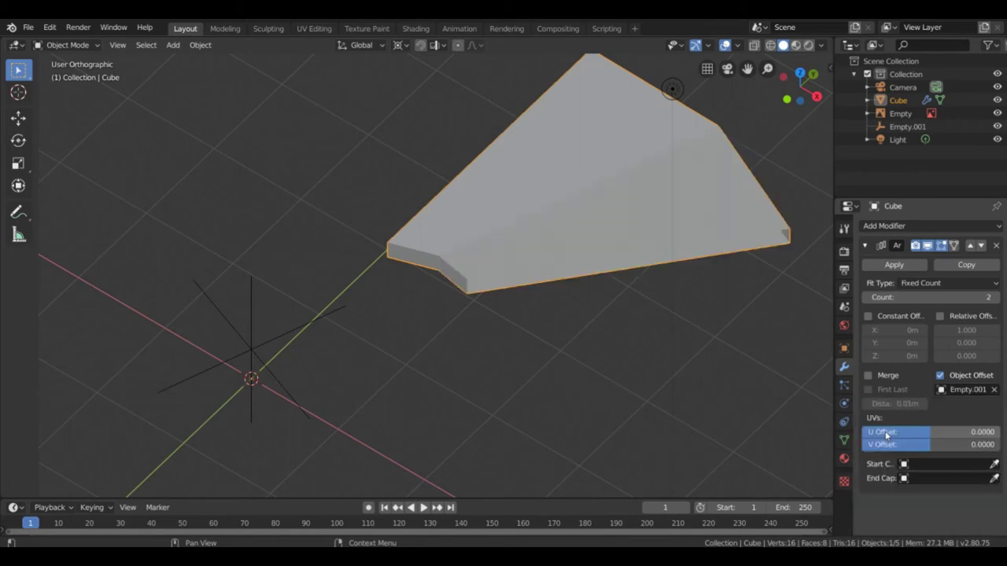
{"action": "middle_click_drag", "start_coordinate": [630, 331], "coordinate": [545, 331]}
Delete the original Empty object from the Outliner
{"action": "left_click", "coordinate": [303, 388]}
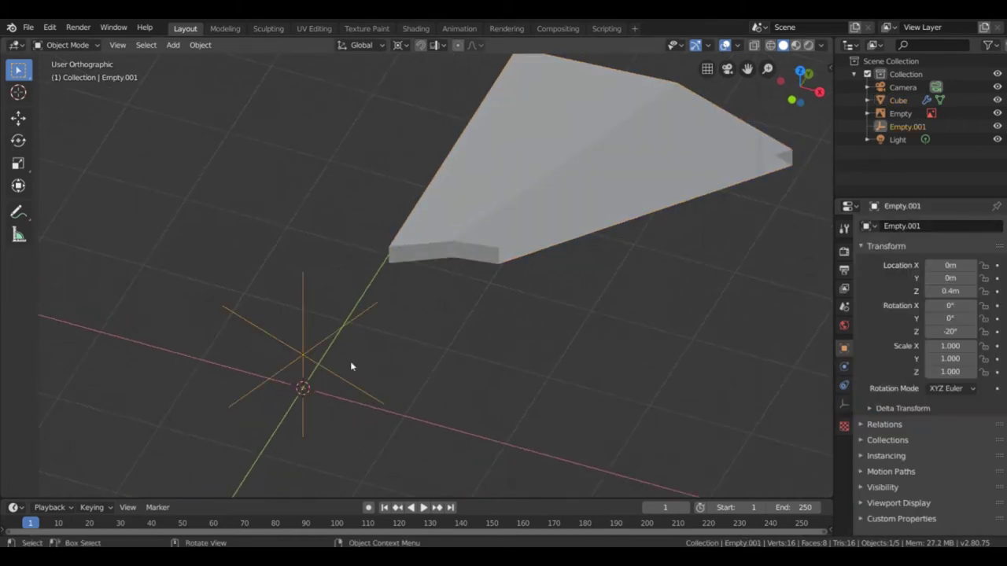
{"action": "left_click", "coordinate": [900, 113]}
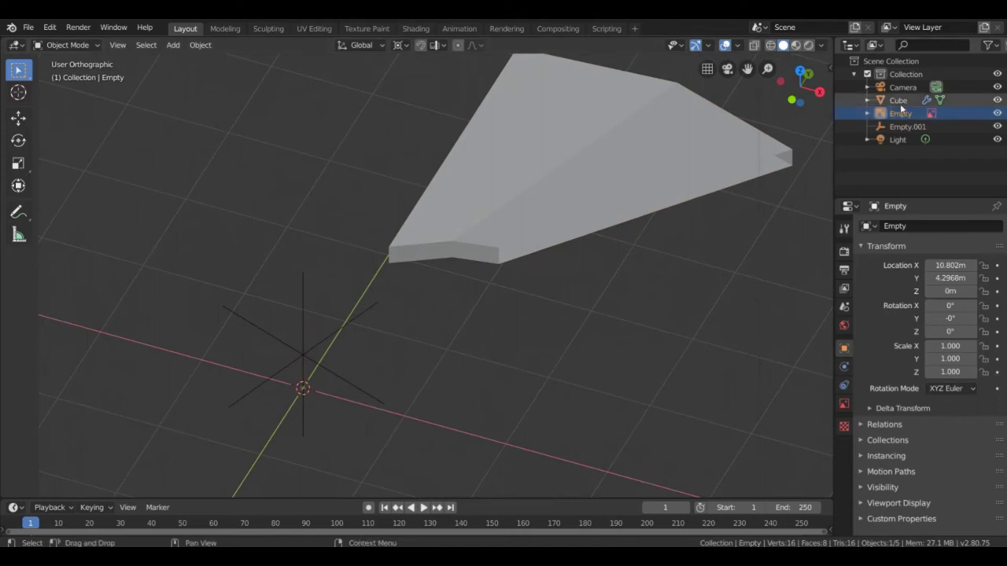
{"action": "right_click", "coordinate": [901, 114]}
{"action": "left_click", "coordinate": [863, 149]}
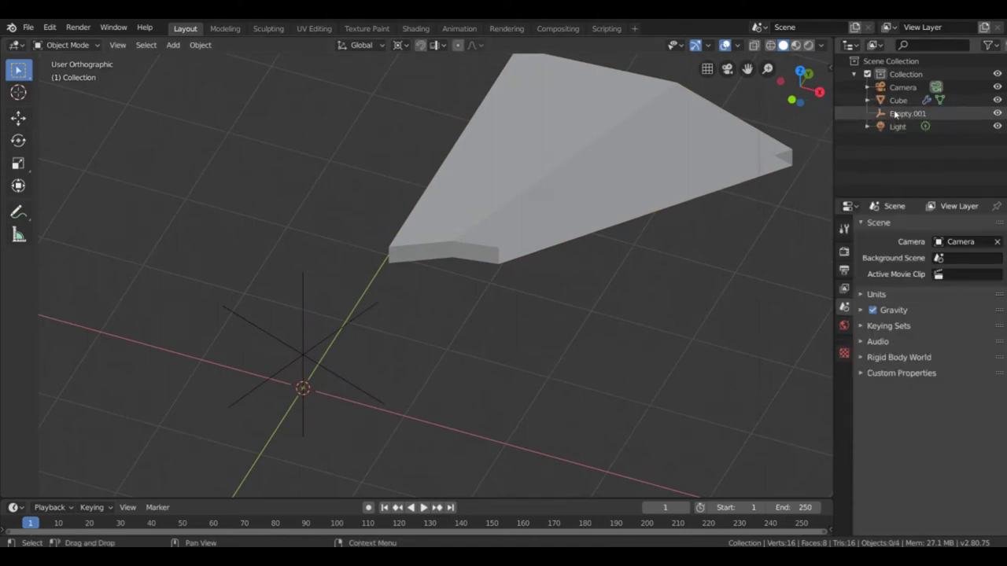
Raise the wedge's Array count to 47 so it coils into a spiral
{"action": "left_click", "coordinate": [645, 170]}
{"action": "middle_click_drag", "start_coordinate": [645, 171], "coordinate": [663, 198]}
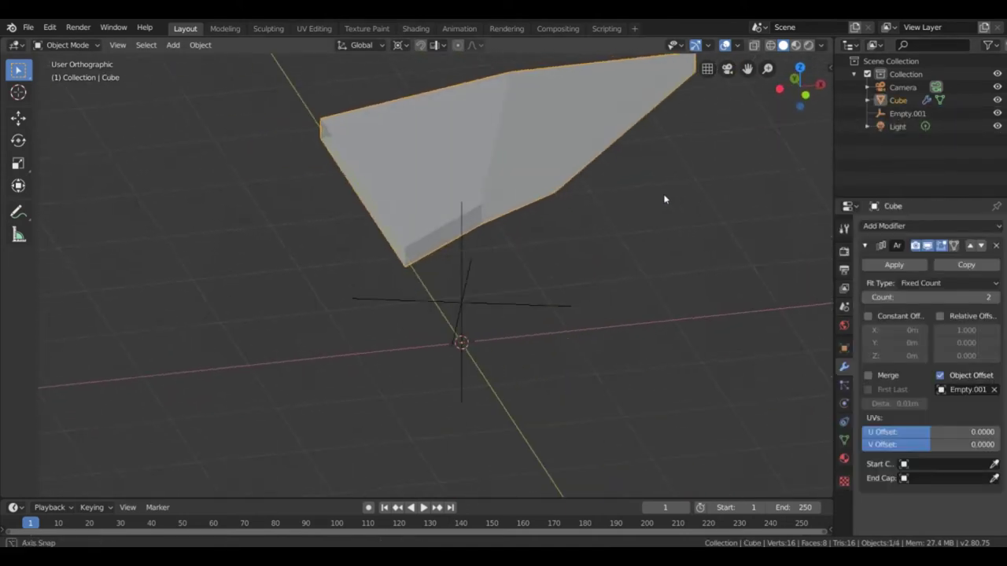
{"action": "middle_click_drag", "start_coordinate": [831, 335], "coordinate": [418, 353]}
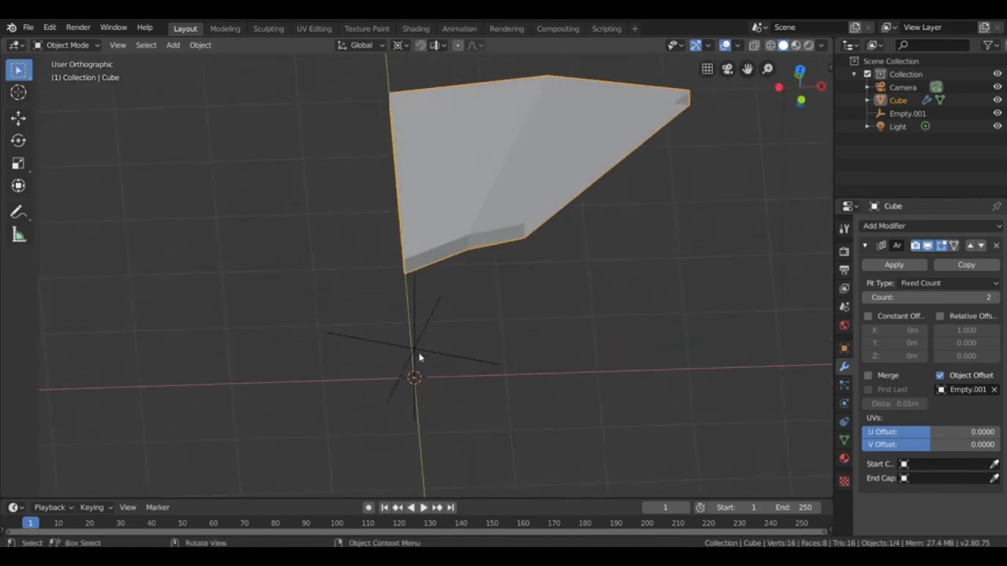
{"action": "left_click", "coordinate": [413, 349]}
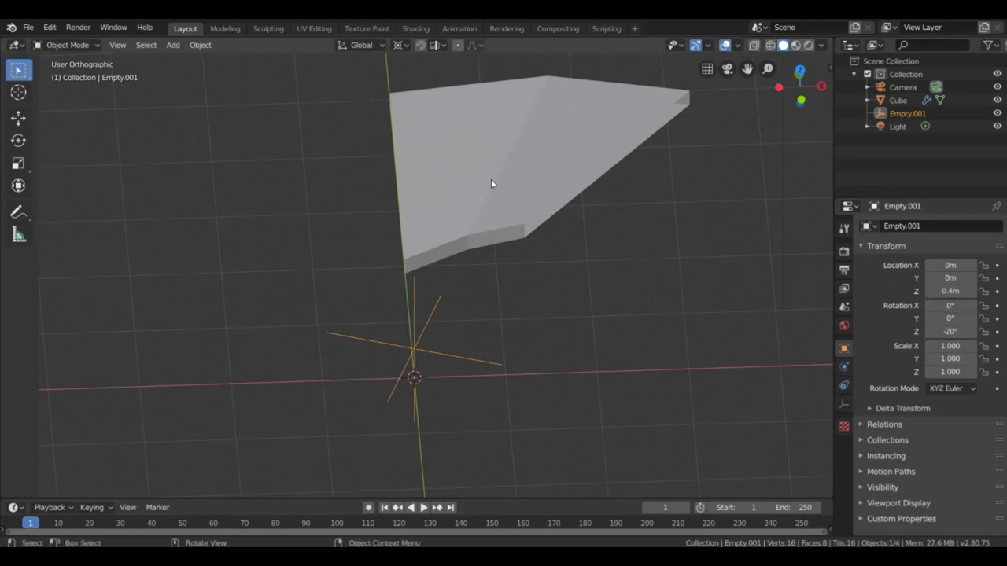
{"action": "left_click", "coordinate": [548, 181]}
{"action": "middle_click_drag", "start_coordinate": [676, 252], "coordinate": [608, 225]}
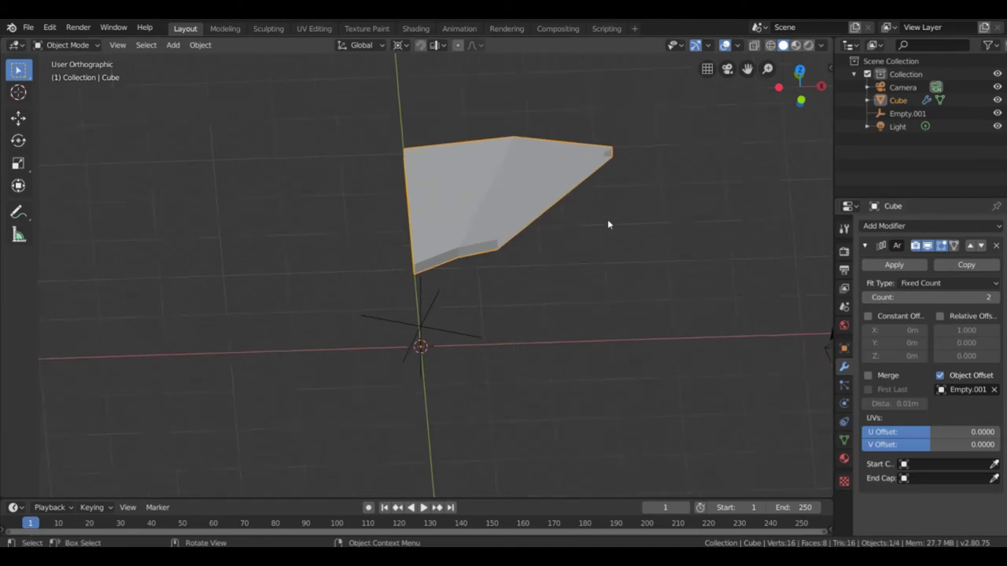
{"action": "left_click_drag", "start_coordinate": [931, 298], "coordinate": [975, 297]}
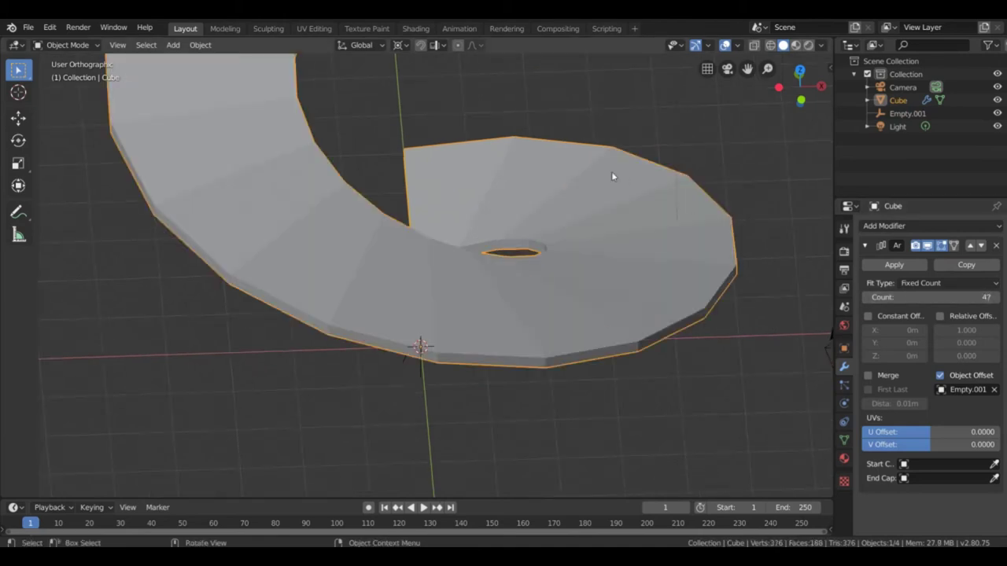
{"action": "middle_click_drag", "start_coordinate": [611, 173], "coordinate": [539, 270]}
Add Ornstein.PNG as a reference image
{"action": "scroll", "coordinate": [539, 270], "scroll_direction": "up", "scroll_amount": 2}
{"action": "key", "text": "shift+a"}
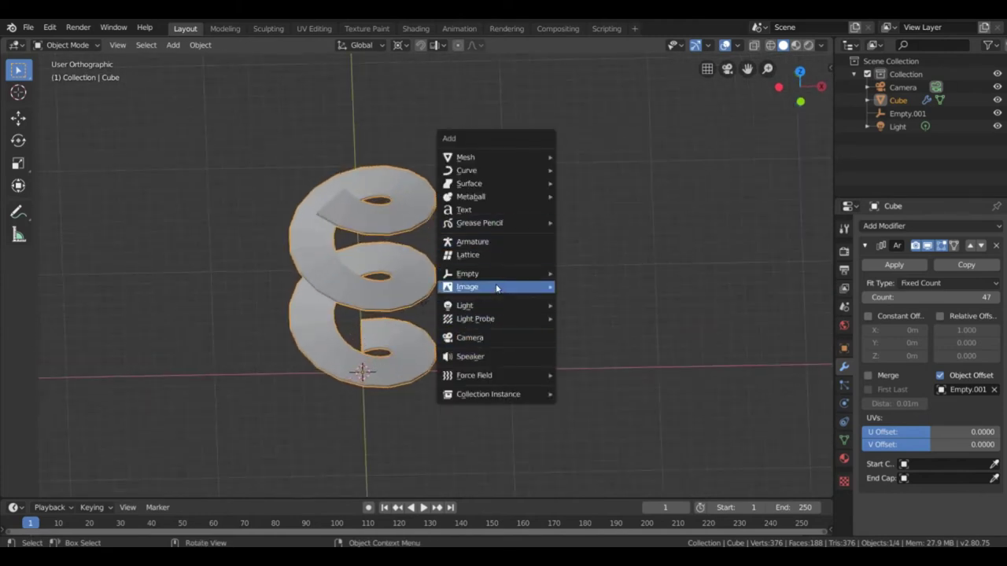
{"action": "mouse_move", "coordinate": [499, 288]}
{"action": "left_click", "coordinate": [581, 288]}
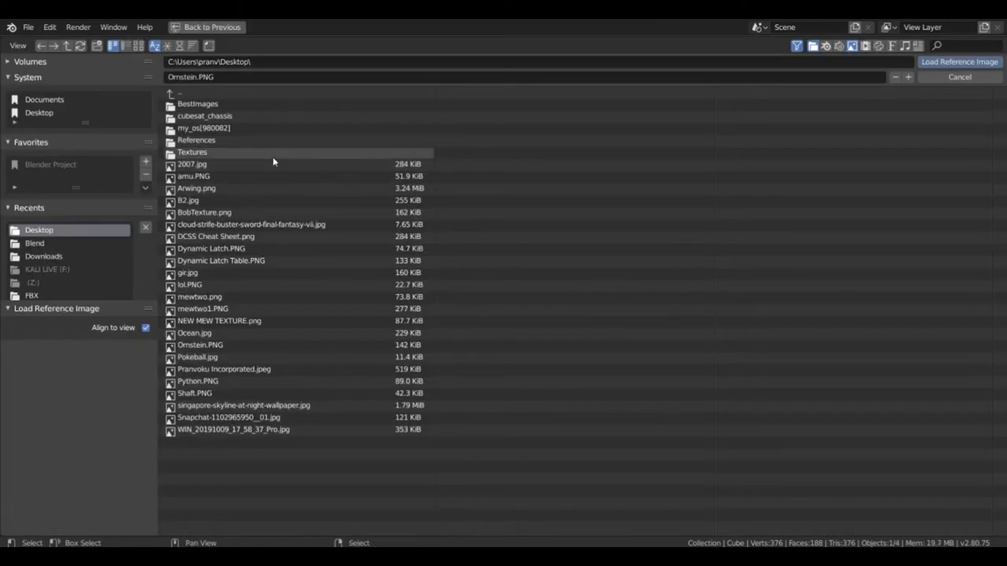
{"action": "double_click", "coordinate": [198, 346]}
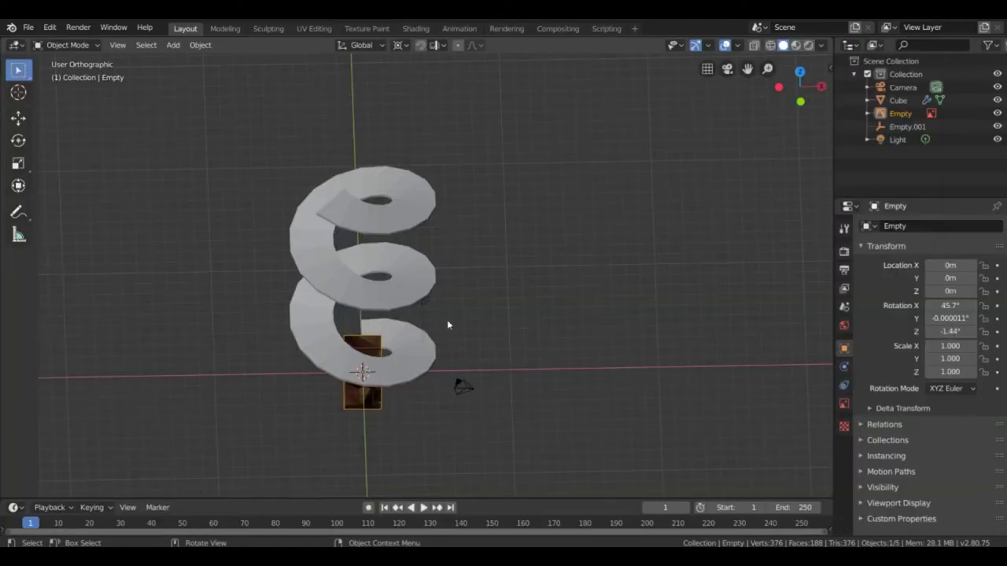
Move the reference image up and to the right of the spiral
{"action": "key", "text": "g"}
{"action": "left_click", "coordinate": [573, 233]}
{"action": "scroll", "coordinate": [574, 233], "scroll_direction": "up", "scroll_amount": 3}
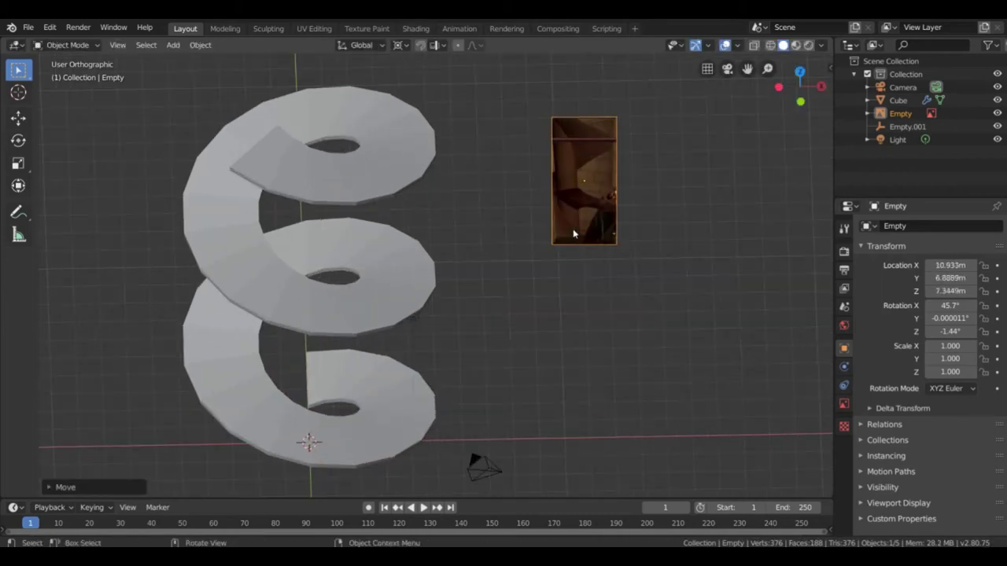
{"action": "middle_click_drag", "start_coordinate": [563, 204], "coordinate": [406, 254]}
Put the wedge in Edit Mode, uncheck the Array's Object Offset, and deselect all
{"action": "scroll", "coordinate": [432, 257], "scroll_direction": "up", "scroll_amount": 4}
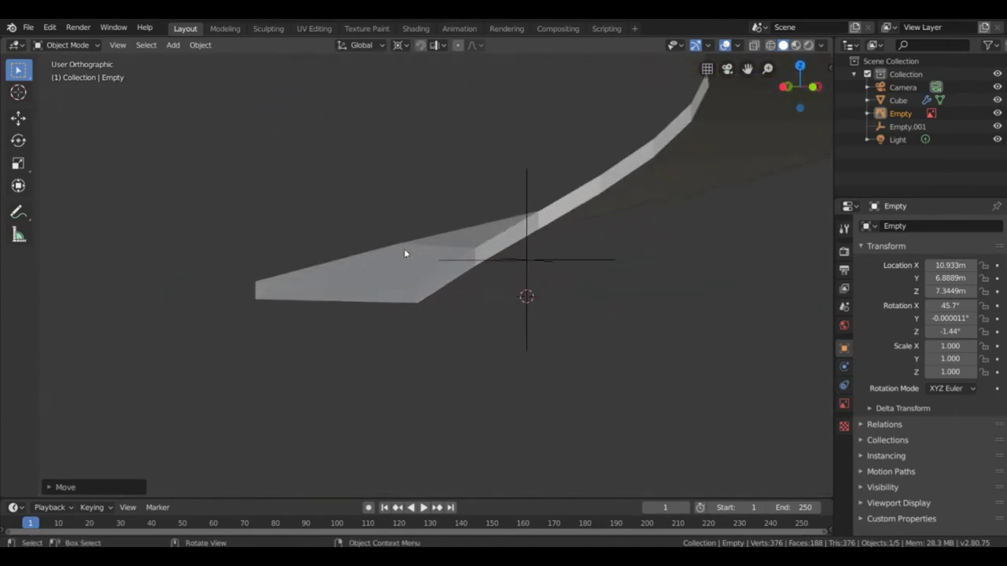
{"action": "left_click", "coordinate": [373, 298]}
{"action": "key", "text": "Tab"}
{"action": "middle_click_drag", "start_coordinate": [485, 253], "coordinate": [402, 303]}
{"action": "left_click", "coordinate": [941, 377]}
{"action": "scroll", "coordinate": [420, 279], "scroll_direction": "up", "scroll_amount": 1}
{"action": "key", "text": "alt+a"}
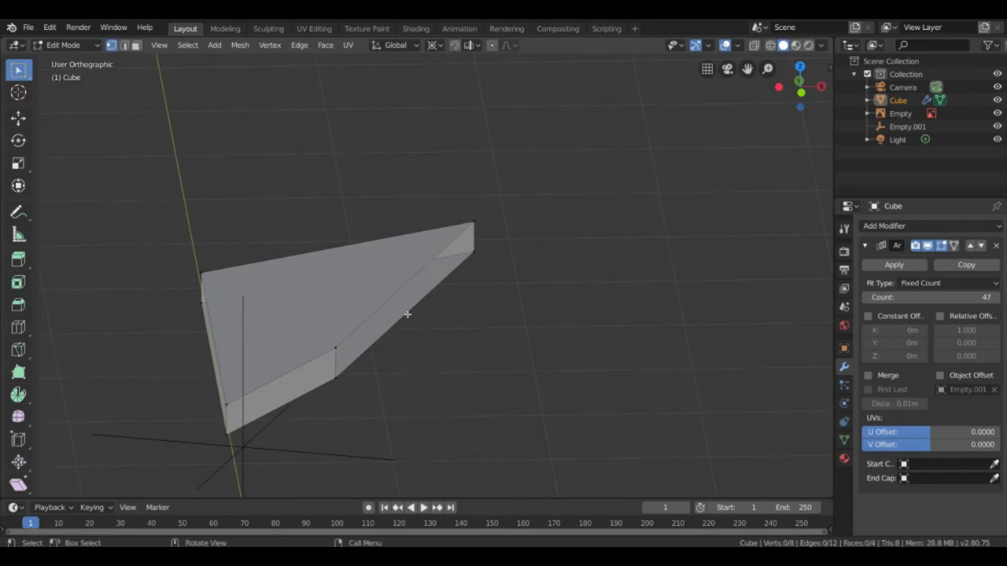
Raise the wedge's inner edge loop by exactly 0.2 m along Z
{"action": "key", "text": "2"}
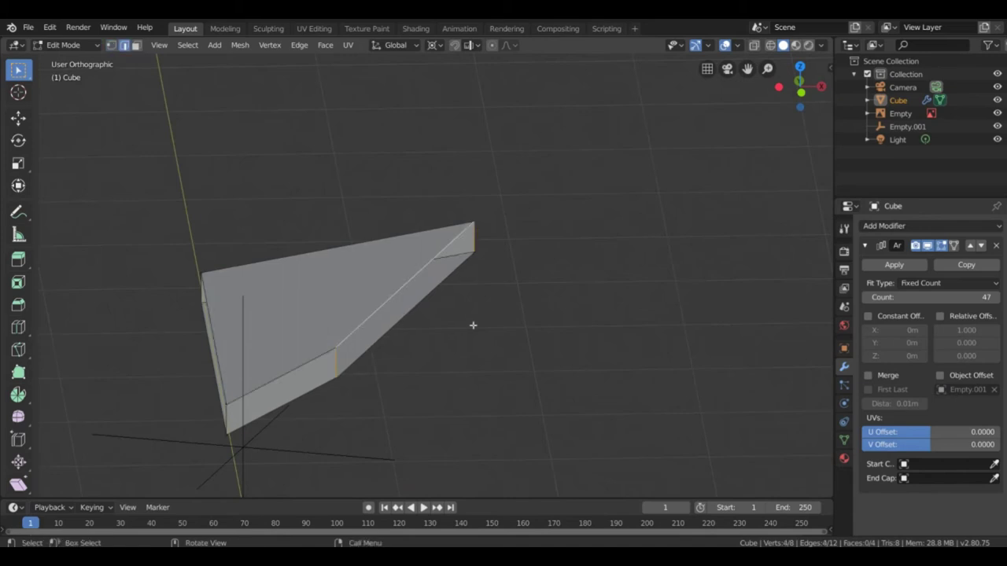
{"action": "middle_click_drag", "start_coordinate": [472, 325], "coordinate": [506, 307]}
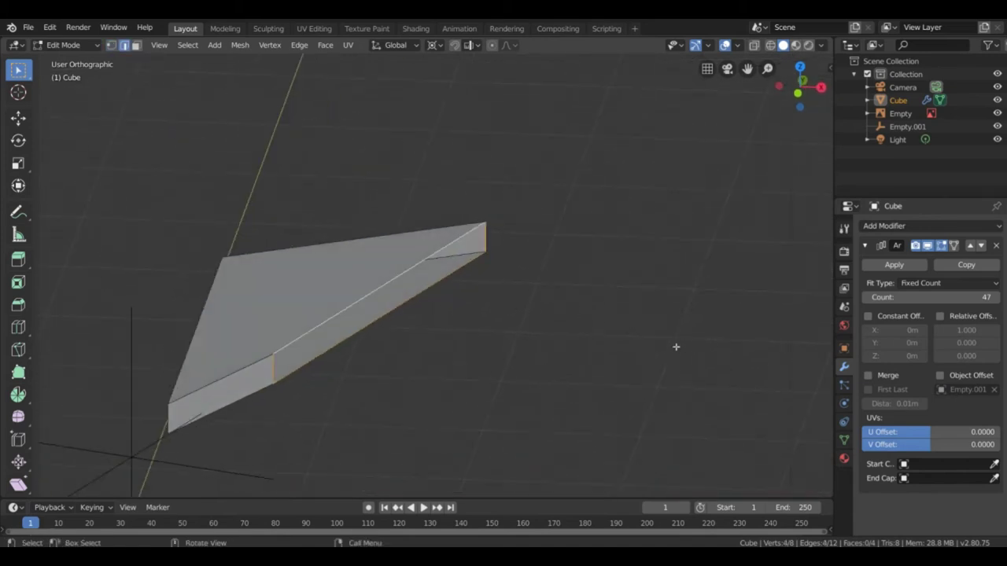
{"action": "key", "text": "g"}
{"action": "left_click", "coordinate": [492, 305]}
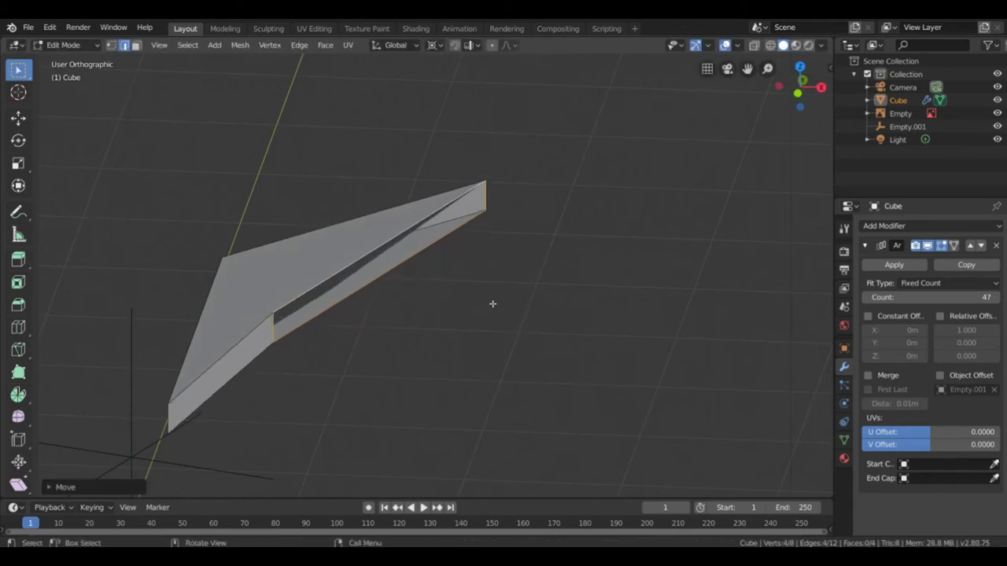
{"action": "left_click", "coordinate": [67, 488]}
{"action": "left_click", "coordinate": [176, 454]}
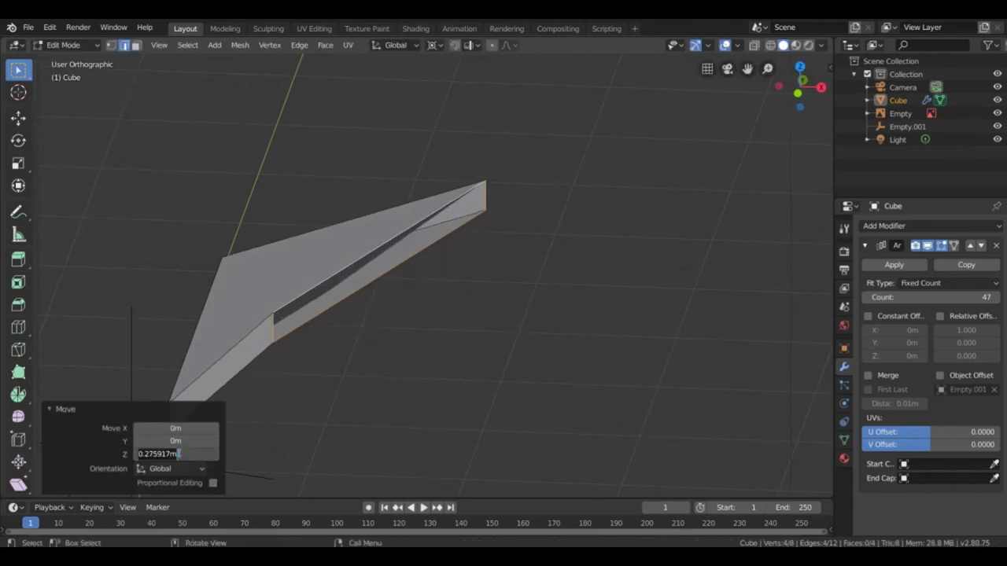
{"action": "type", "text": "0.2"}
{"action": "key", "text": "Return"}
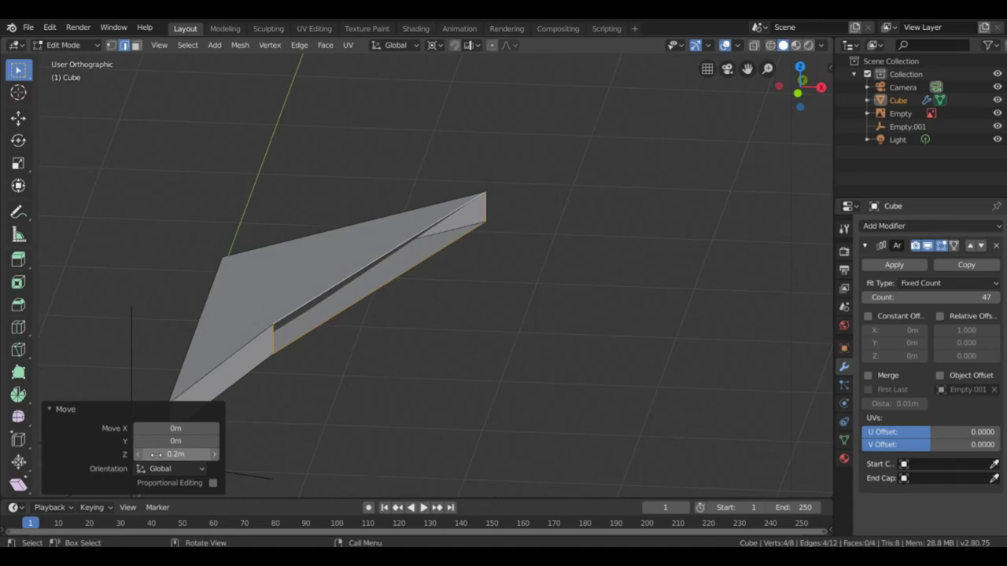
Return to Object Mode and select Empty.001
{"action": "scroll", "coordinate": [442, 321], "scroll_direction": "down", "scroll_amount": 4}
{"action": "middle_click_drag", "start_coordinate": [442, 321], "coordinate": [503, 283], "text": "shift"}
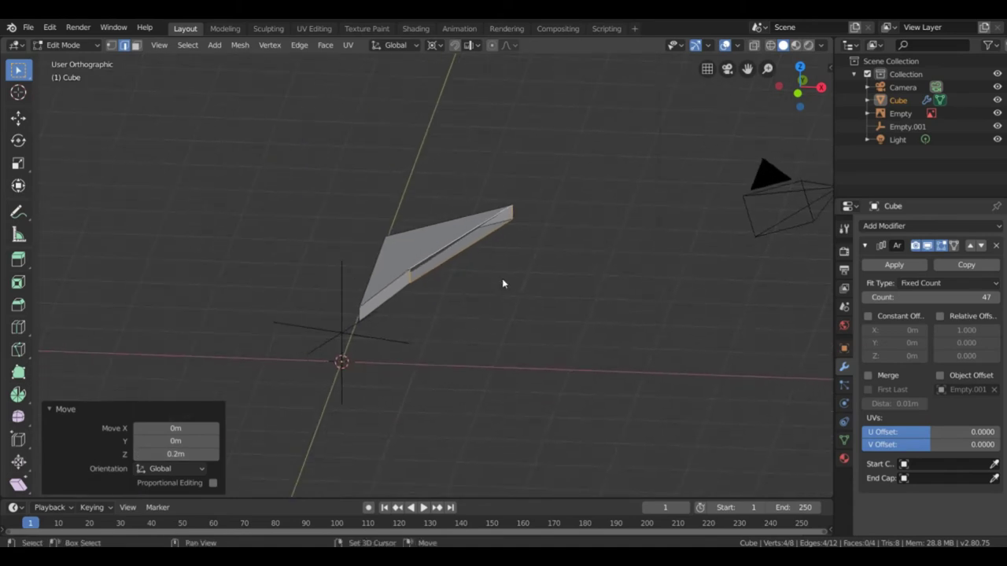
{"action": "key", "text": "Tab"}
{"action": "left_click", "coordinate": [341, 336]}
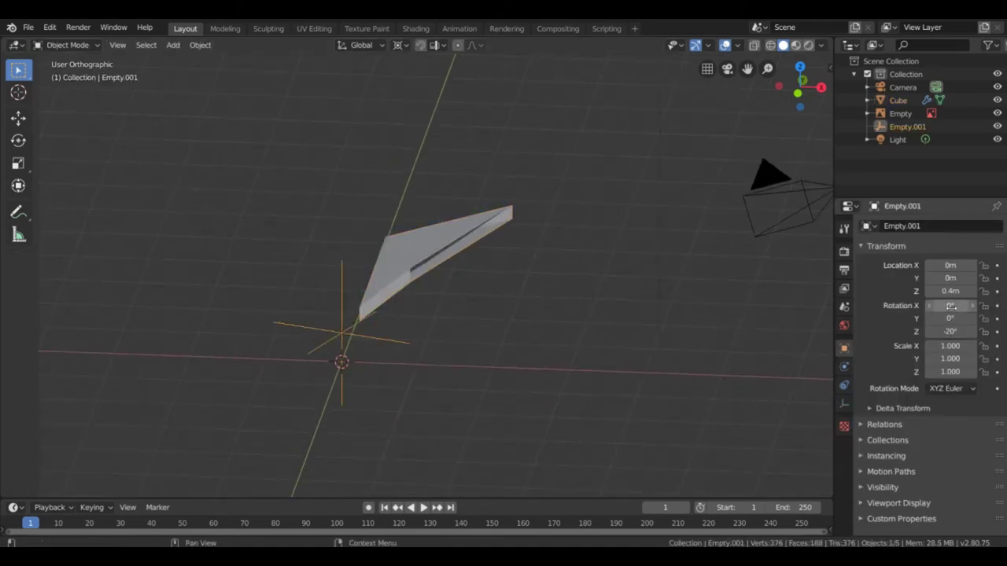
Change Empty.001's Location Z from 0.4 m to 0.6 m
{"action": "left_click", "coordinate": [948, 291]}
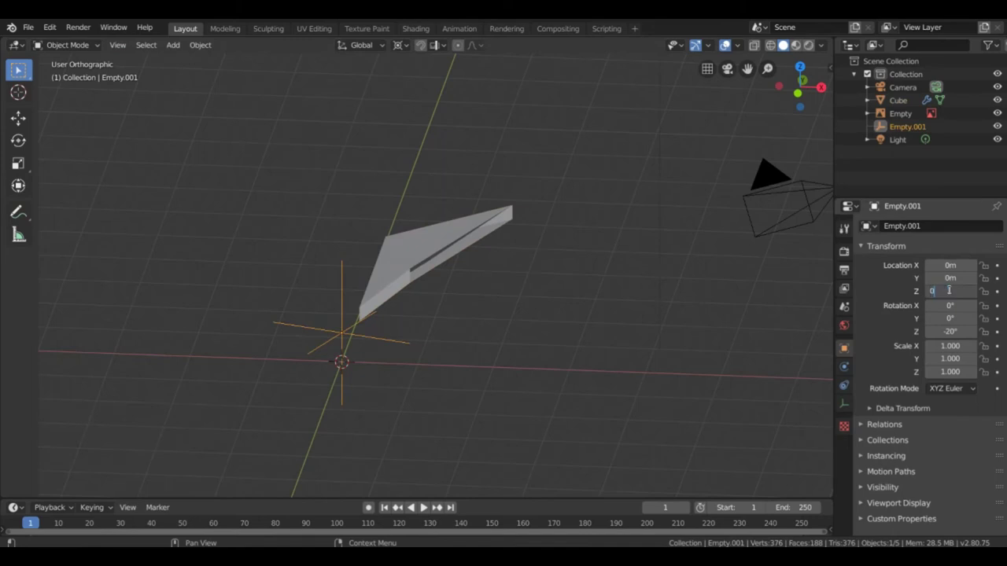
{"action": "key", "text": "Return"}
{"action": "middle_click_drag", "start_coordinate": [566, 209], "coordinate": [652, 210]}
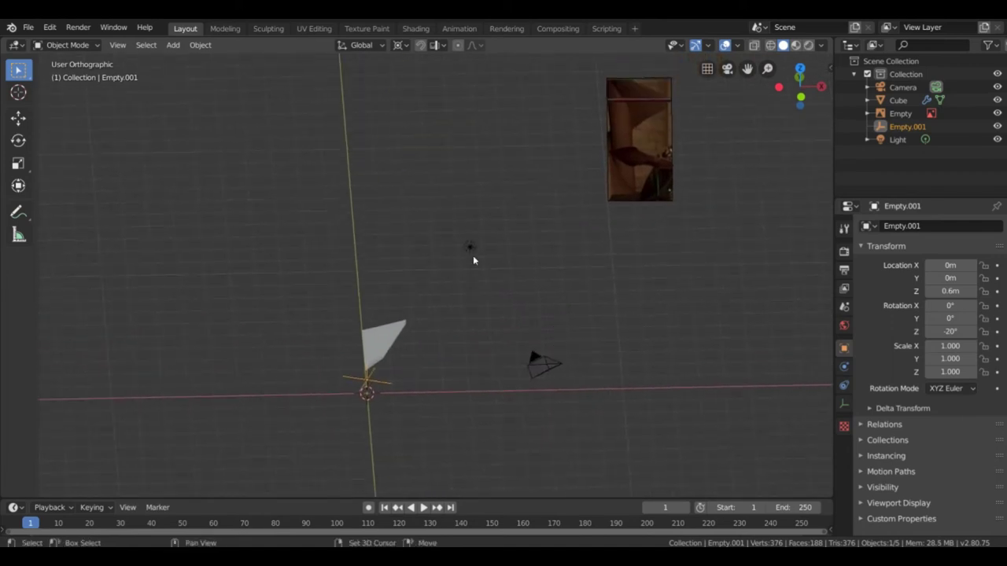
{"action": "scroll", "coordinate": [476, 258], "scroll_direction": "up", "scroll_amount": 4}
Re-enable Object Offset on the Cube's Array so the wedge copies curl into a spiral
{"action": "left_click", "coordinate": [509, 305]}
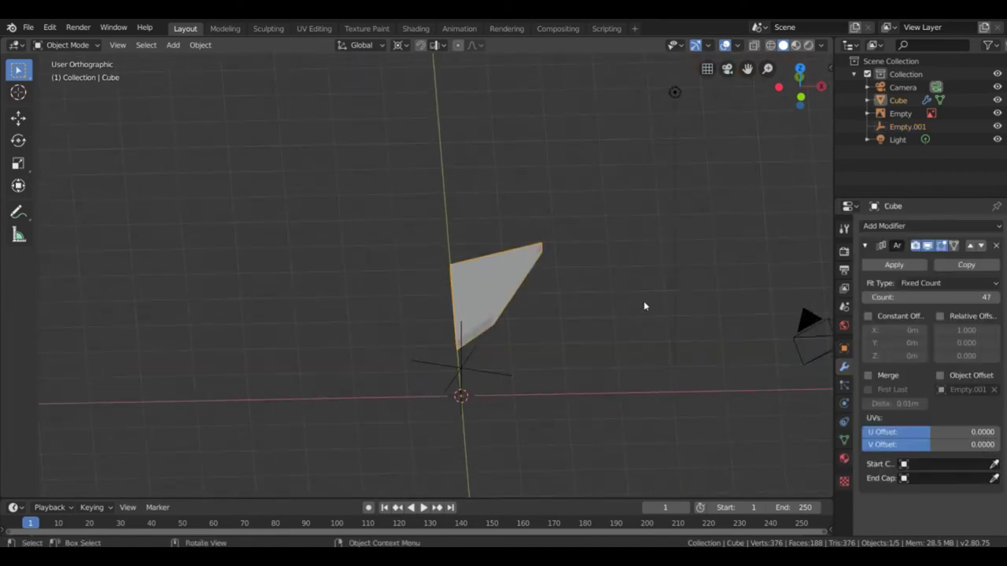
{"action": "left_click", "coordinate": [939, 376]}
{"action": "mouse_move", "coordinate": [676, 205]}
{"action": "middle_mouse_down"}
{"action": "mouse_move", "coordinate": [598, 278]}
{"action": "mouse_move", "coordinate": [547, 244]}
{"action": "mouse_move", "coordinate": [488, 351]}
{"action": "mouse_move", "coordinate": [550, 276]}
{"action": "mouse_move", "coordinate": [677, 223]}
{"action": "mouse_move", "coordinate": [666, 194]}
{"action": "middle_mouse_up"}
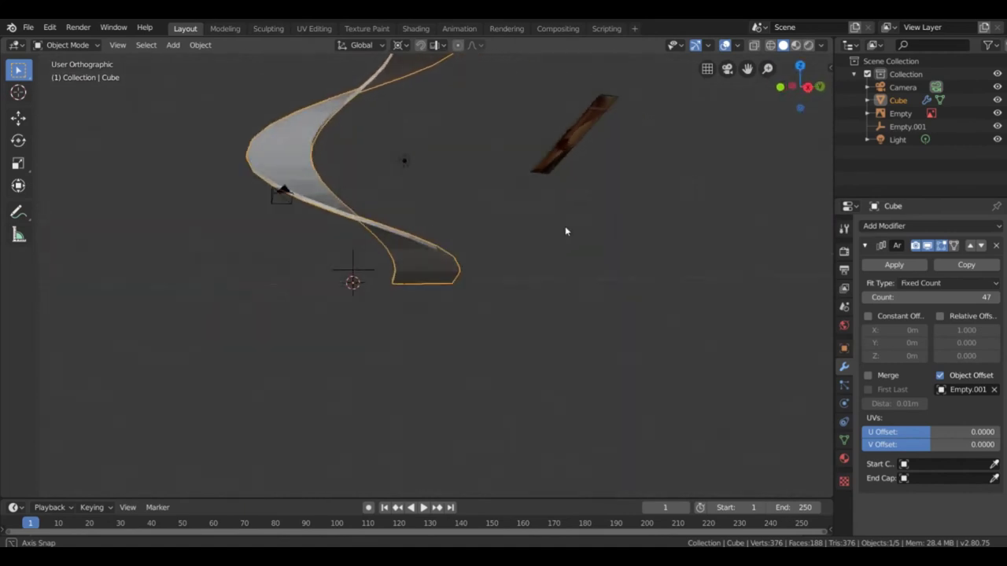
{"action": "middle_click_drag", "start_coordinate": [565, 231], "coordinate": [602, 281]}
{"action": "key", "text": "Tab"}
{"action": "left_click", "coordinate": [574, 249]}
{"action": "key", "text": "Tab"}
Apply the Array modifier and run Merge by Distance on the spiral mesh
{"action": "left_click", "coordinate": [898, 267]}
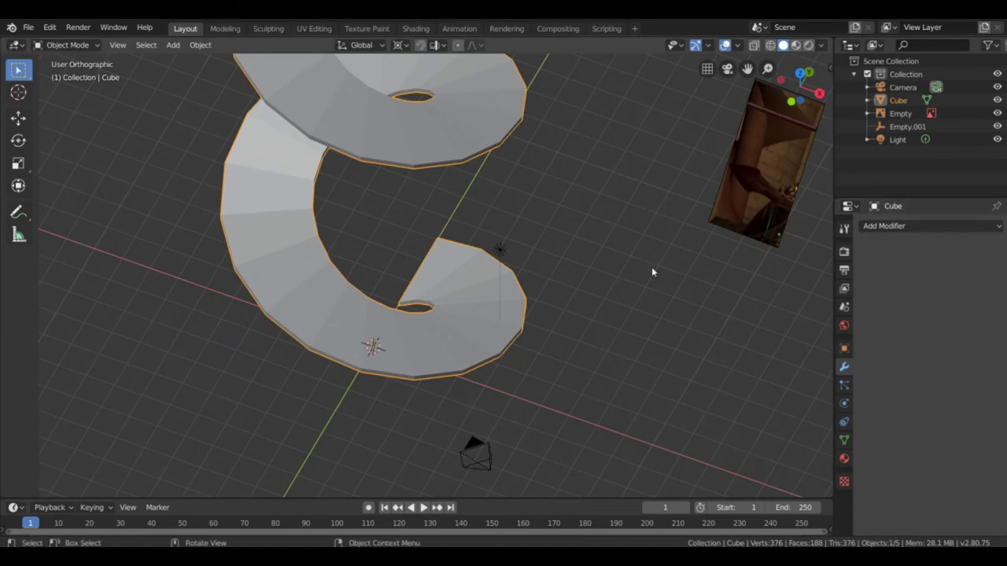
{"action": "key", "text": "Tab"}
{"action": "middle_click_drag", "start_coordinate": [551, 247], "coordinate": [489, 213]}
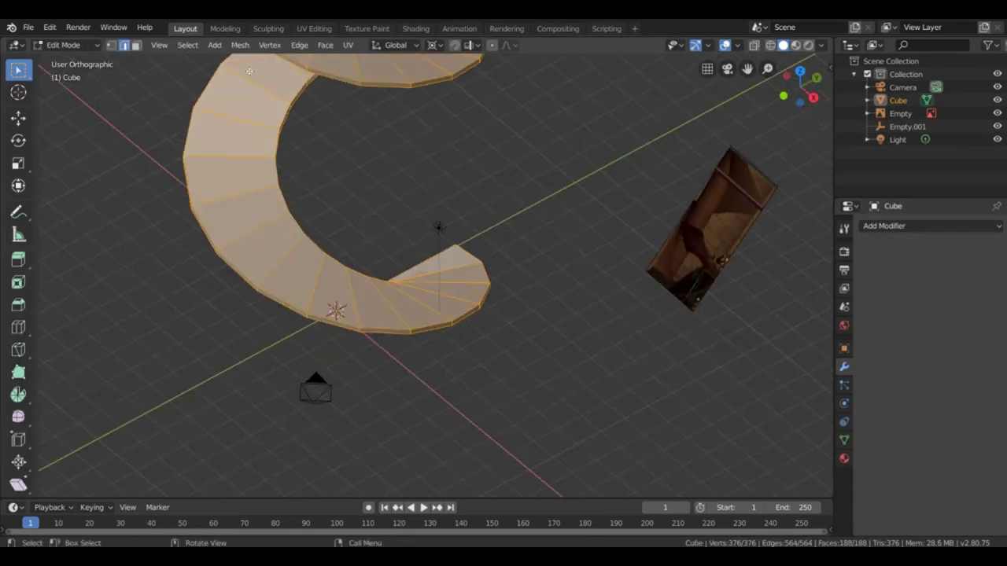
{"action": "left_click", "coordinate": [240, 45]}
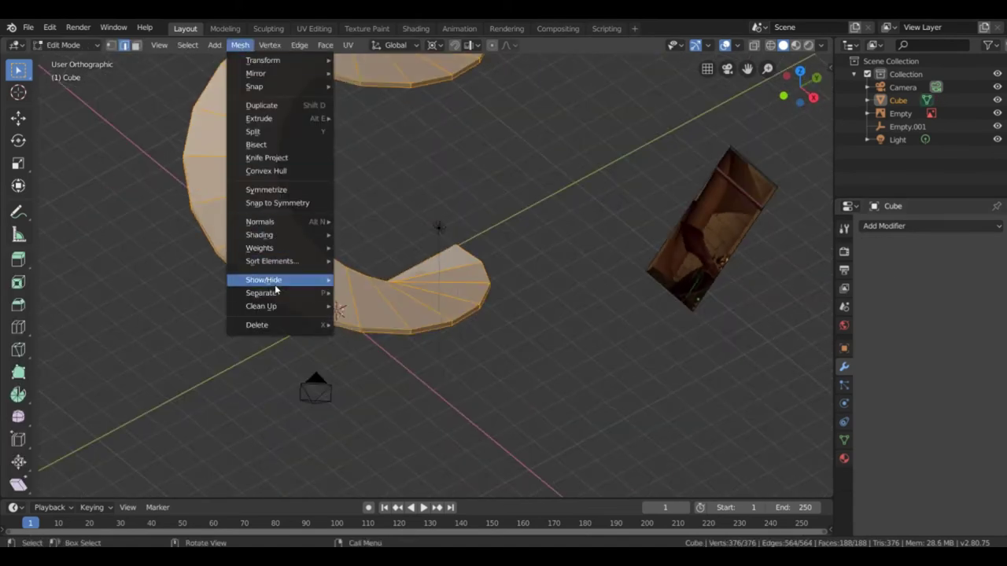
{"action": "mouse_move", "coordinate": [281, 309]}
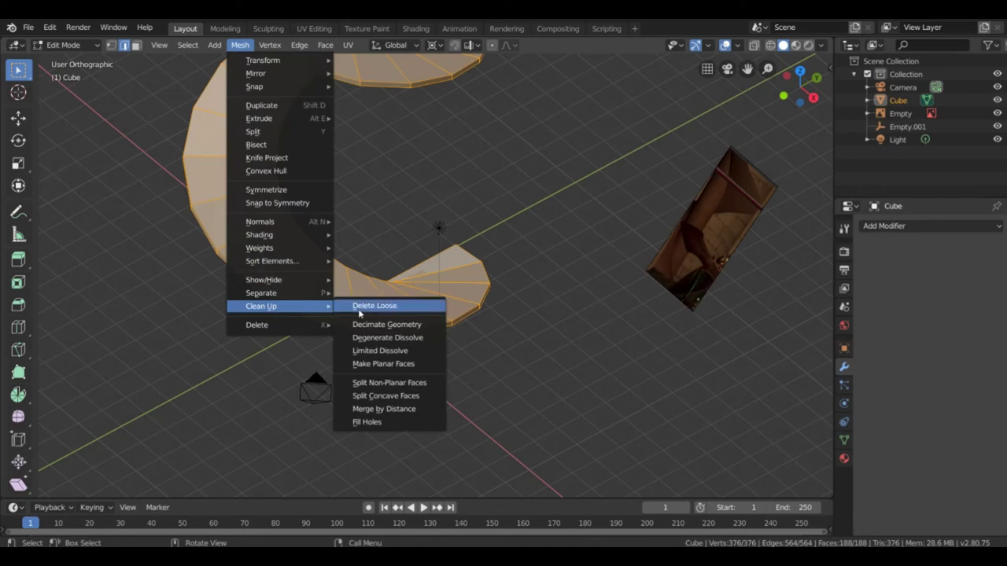
{"action": "left_click", "coordinate": [387, 409]}
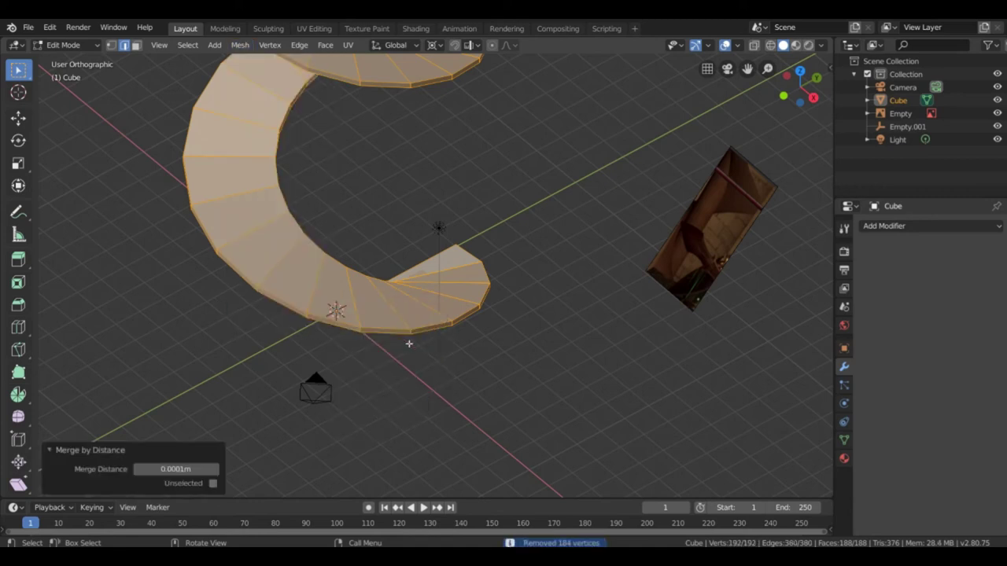
Switch to vertex select, deselect everything, and frame the ring in top view
{"action": "middle_click_drag", "start_coordinate": [406, 341], "coordinate": [386, 307]}
{"action": "scroll", "coordinate": [390, 279], "scroll_direction": "up", "scroll_amount": 2}
{"action": "key", "text": "1"}
{"action": "key", "text": "alt+a"}
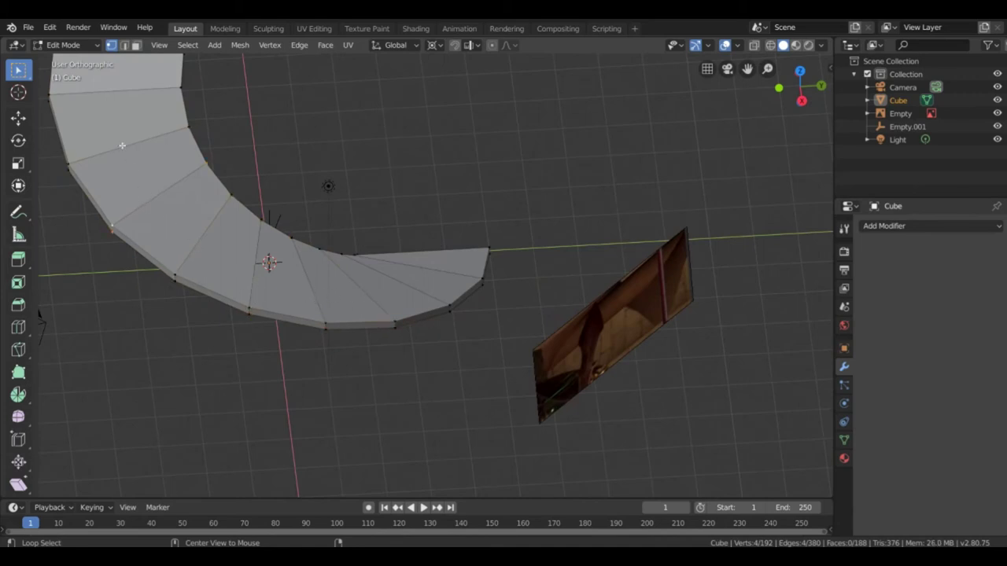
{"action": "middle_click_drag", "start_coordinate": [265, 263], "coordinate": [260, 285]}
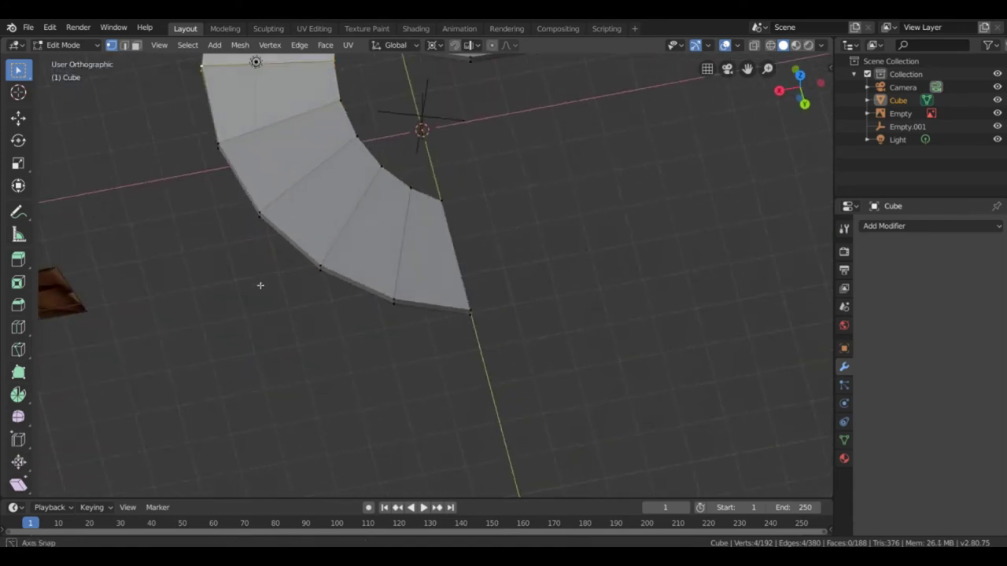
{"action": "key", "text": "KP_7"}
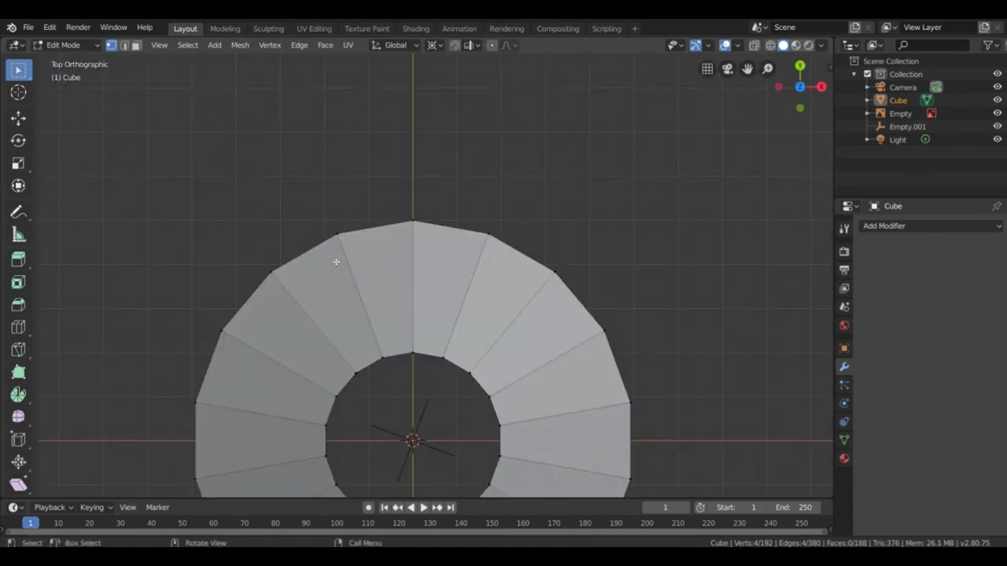
{"action": "middle_click_drag", "start_coordinate": [422, 289], "coordinate": [498, 155], "text": "shift"}
{"action": "middle_click_drag", "start_coordinate": [471, 273], "coordinate": [473, 273], "text": "shift"}
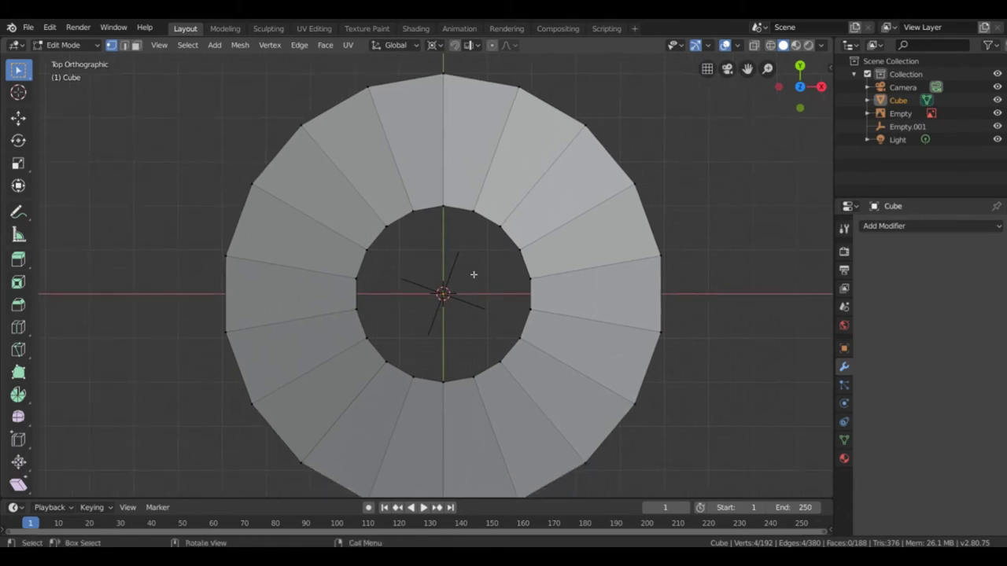
Leave Edit Mode and add a cylinder at the origin with its radius set to 2 m
{"action": "key", "text": "shift+a"}
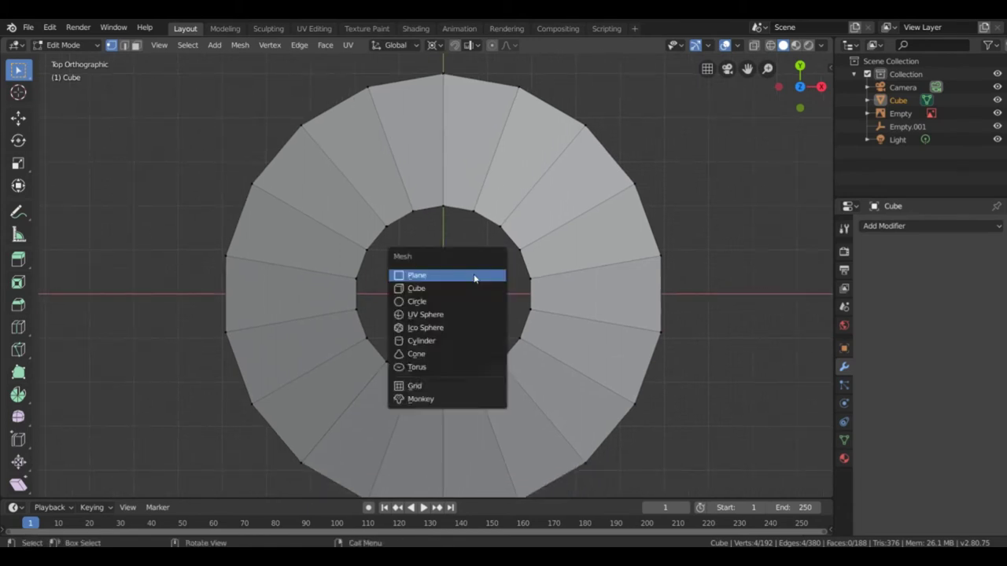
{"action": "key", "text": "Tab"}
{"action": "key", "text": "shift+a"}
{"action": "mouse_move", "coordinate": [456, 284]}
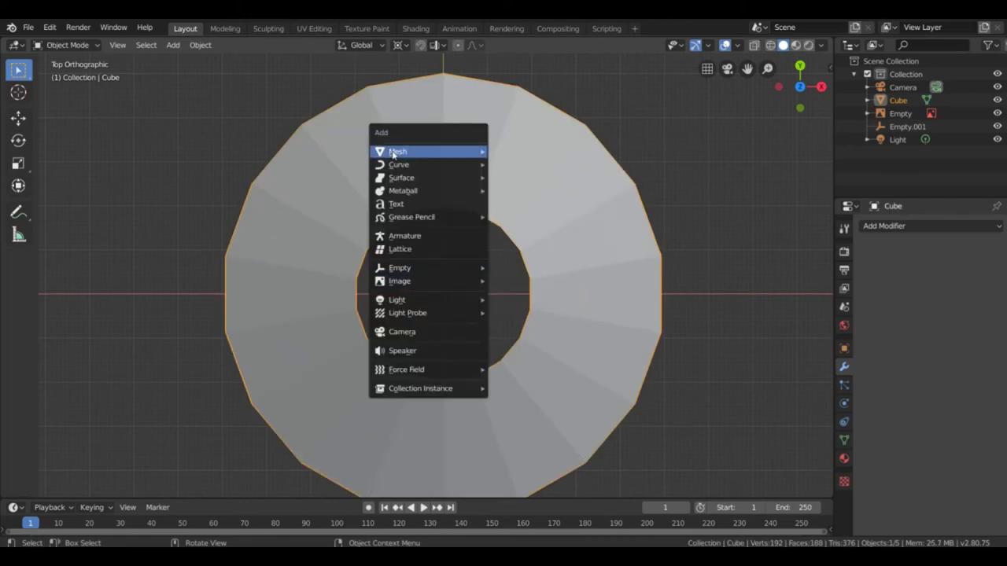
{"action": "mouse_move", "coordinate": [469, 155]}
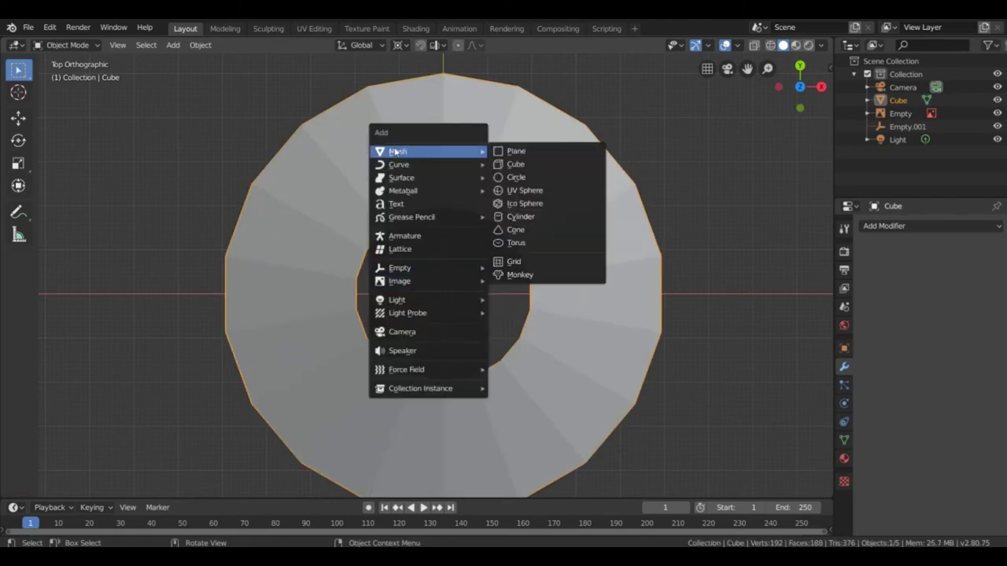
{"action": "left_click", "coordinate": [544, 217]}
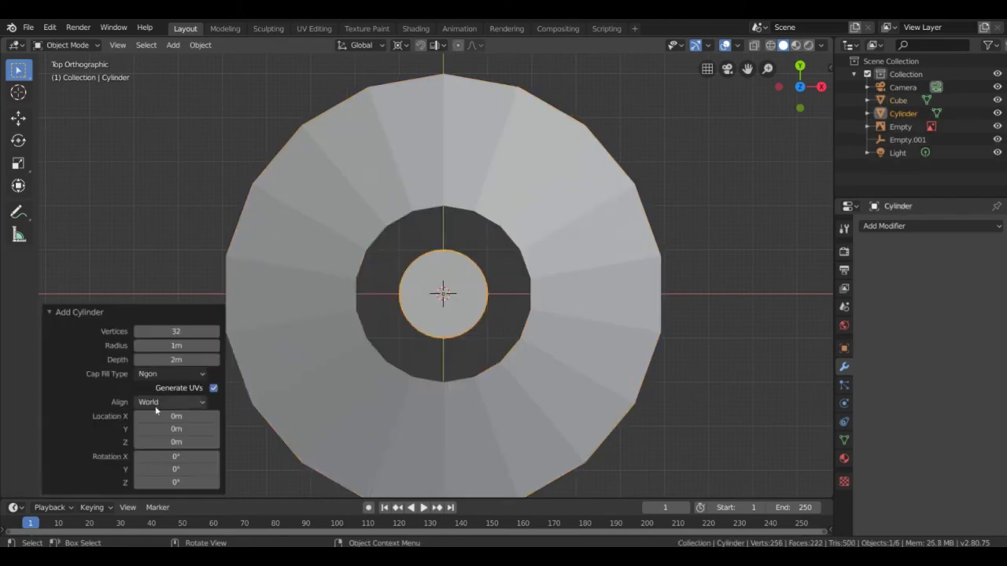
{"action": "left_click", "coordinate": [48, 315]}
{"action": "left_click", "coordinate": [45, 488]}
{"action": "left_click", "coordinate": [177, 345]}
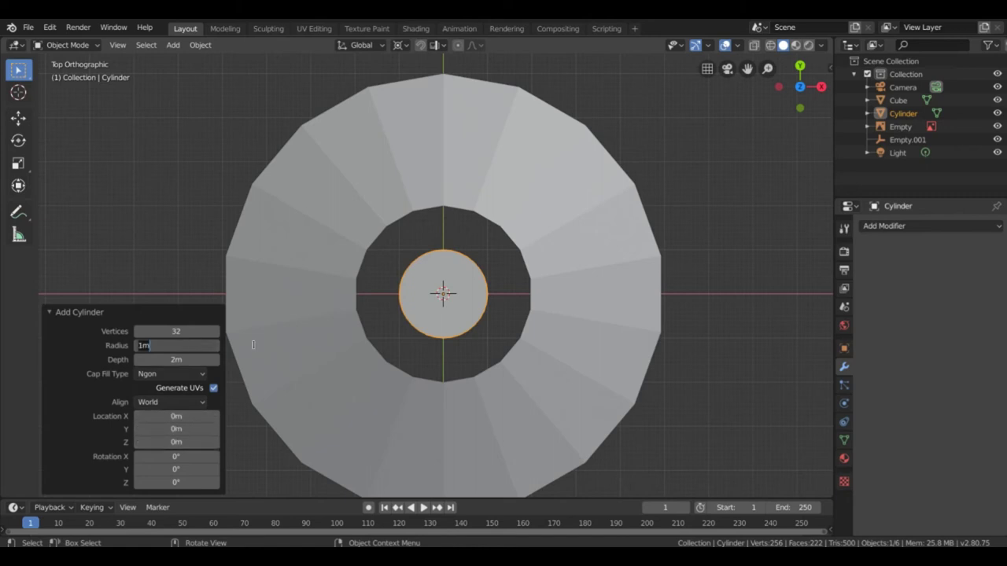
{"action": "type", "text": "2"}
{"action": "key", "text": "Return"}
{"action": "middle_click_drag", "start_coordinate": [461, 297], "coordinate": [506, 325]}
Select the cylinder, stretch it along Z and raise it toward the spiral's top
{"action": "left_click", "coordinate": [451, 354]}
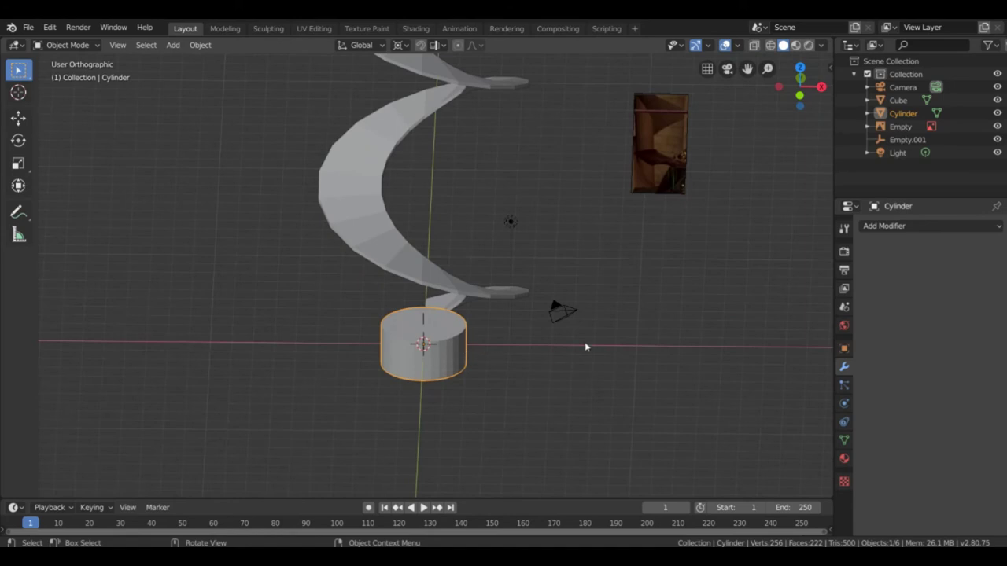
{"action": "scroll", "coordinate": [564, 272], "scroll_direction": "down", "scroll_amount": 2}
{"action": "middle_click_drag", "start_coordinate": [564, 272], "coordinate": [564, 339], "text": "shift"}
{"action": "key", "text": "s"}
{"action": "key", "text": "z"}
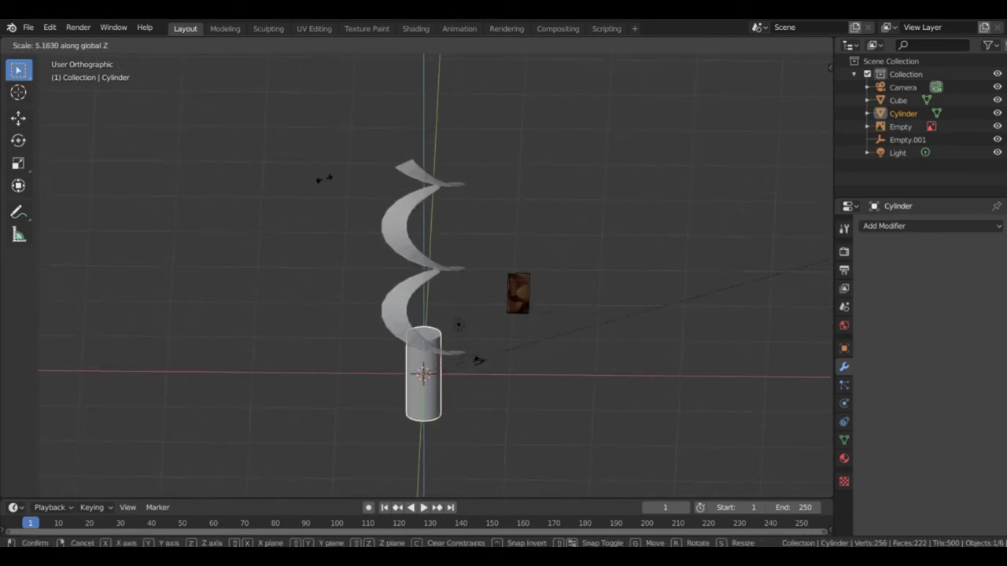
{"action": "left_click", "coordinate": [324, 179]}
{"action": "key", "text": "g"}
{"action": "key", "text": "z"}
{"action": "left_click", "coordinate": [546, 178]}
Readjust the cylinder's Z scale, settling on a shorter height
{"action": "key", "text": "s"}
{"action": "key", "text": "z"}
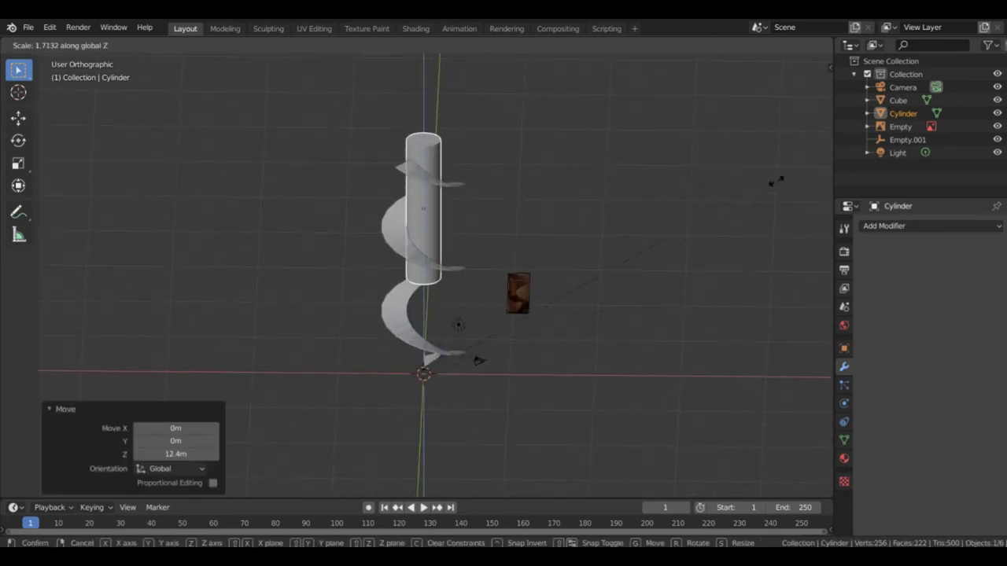
{"action": "left_click", "coordinate": [787, 178]}
{"action": "key", "text": "g"}
{"action": "key", "text": "z"}
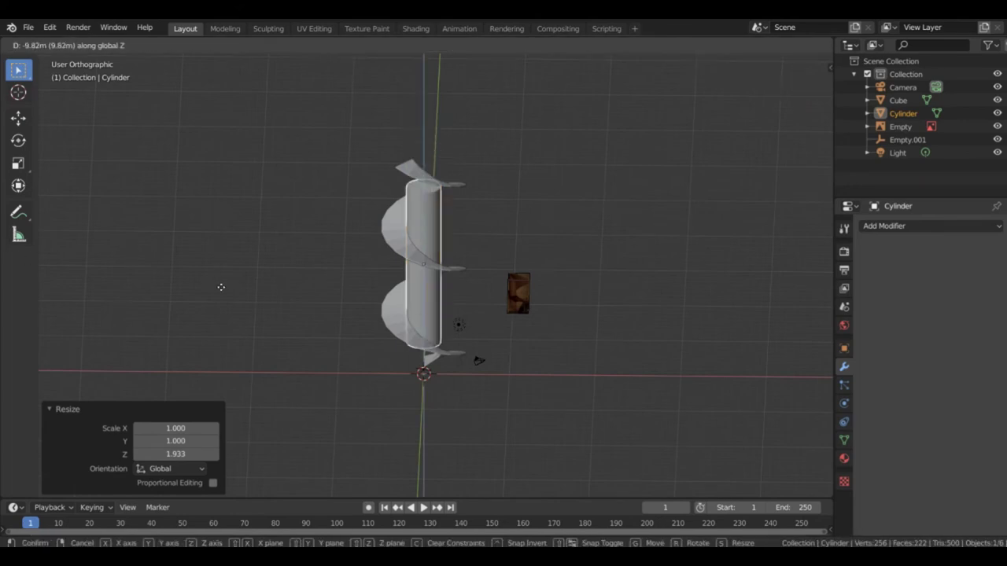
{"action": "right_click", "coordinate": [221, 287]}
{"action": "key", "text": "s"}
{"action": "key", "text": "z"}
{"action": "left_click", "coordinate": [158, 279]}
Trim the height and lower the cylinder 0.807 m so it seats at the spiral's base
{"action": "key", "text": "g"}
{"action": "key", "text": "z"}
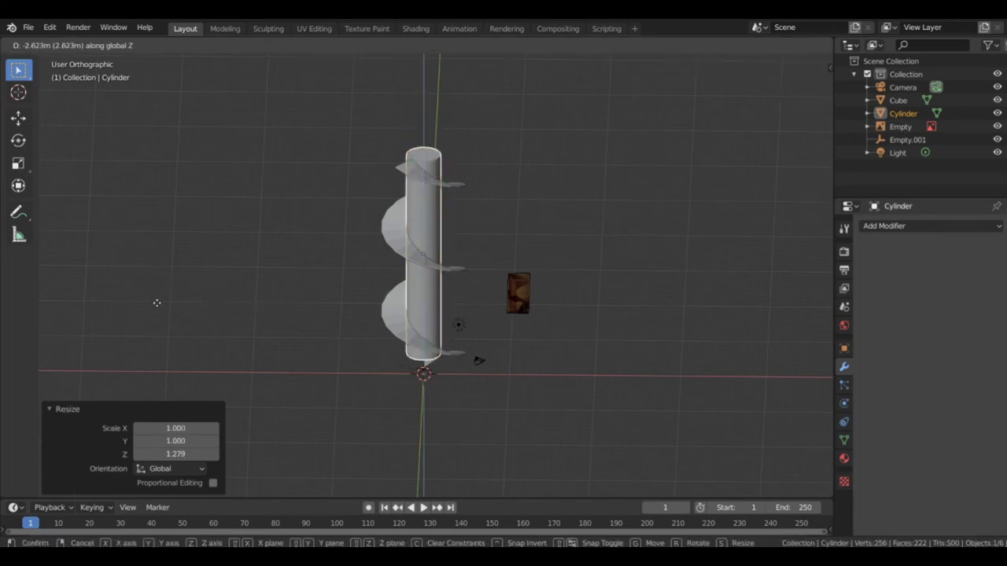
{"action": "left_click", "coordinate": [158, 312]}
{"action": "key", "text": "s"}
{"action": "key", "text": "z"}
{"action": "left_click", "coordinate": [134, 312]}
{"action": "key", "text": "g"}
{"action": "key", "text": "z"}
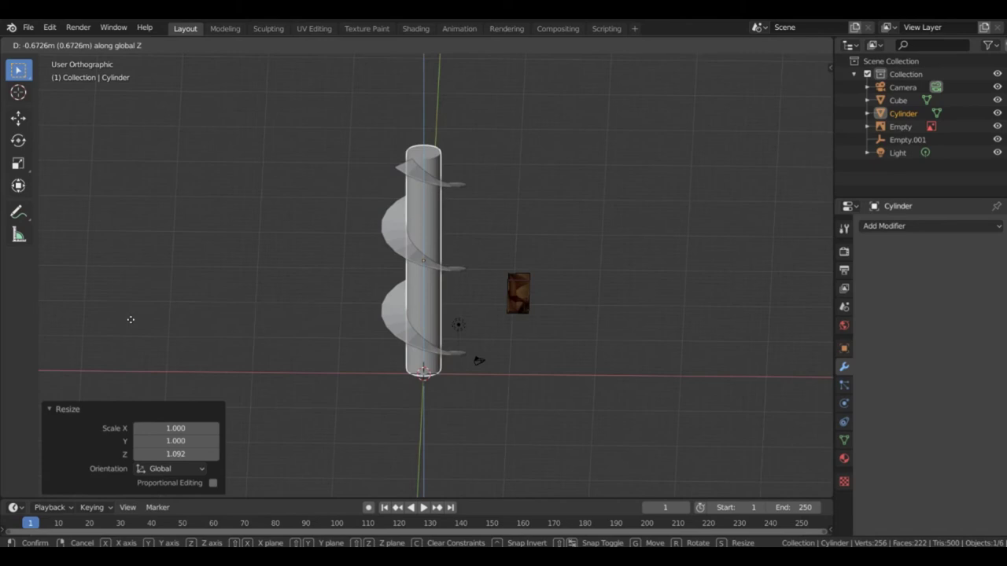
{"action": "left_click", "coordinate": [203, 313]}
{"action": "middle_click_drag", "start_coordinate": [203, 313], "coordinate": [256, 295]}
{"action": "left_click", "coordinate": [206, 324]}
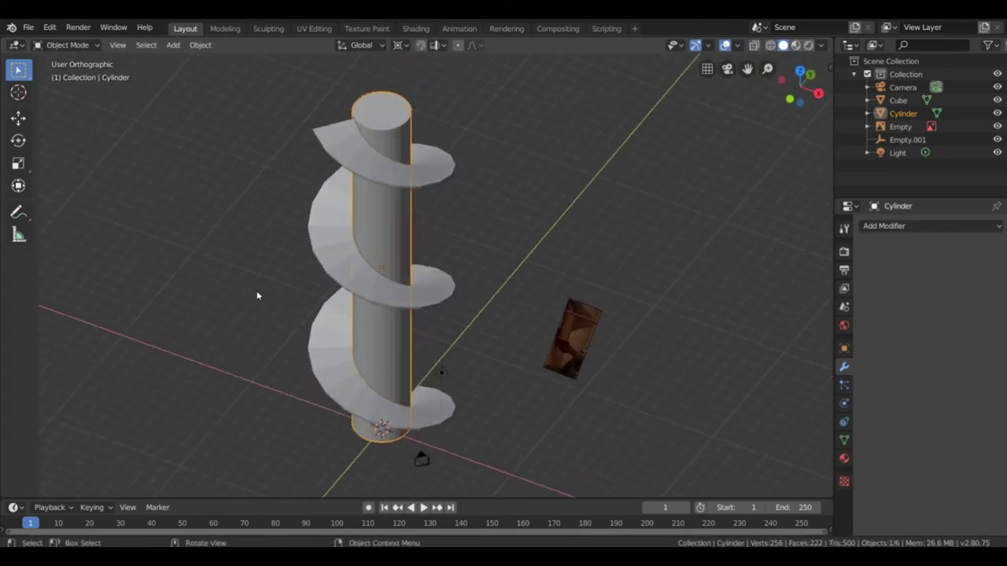
Shade the spiral smooth and enable 30° Auto Smooth in its Normals settings
{"action": "left_click", "coordinate": [321, 260]}
{"action": "middle_click_drag", "start_coordinate": [336, 184], "coordinate": [346, 102]}
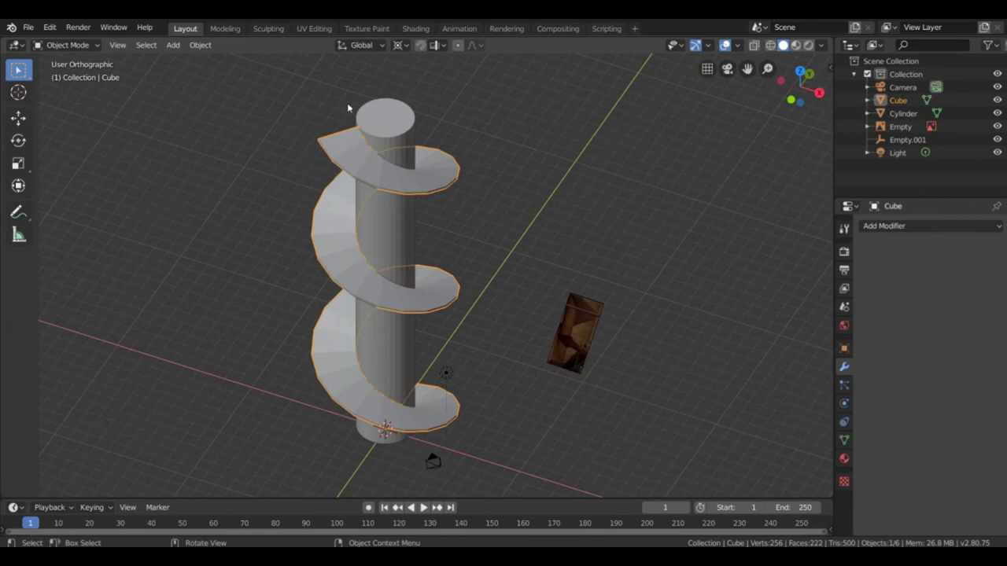
{"action": "left_click", "coordinate": [201, 45]}
{"action": "right_click", "coordinate": [324, 140]}
{"action": "left_click", "coordinate": [331, 147]}
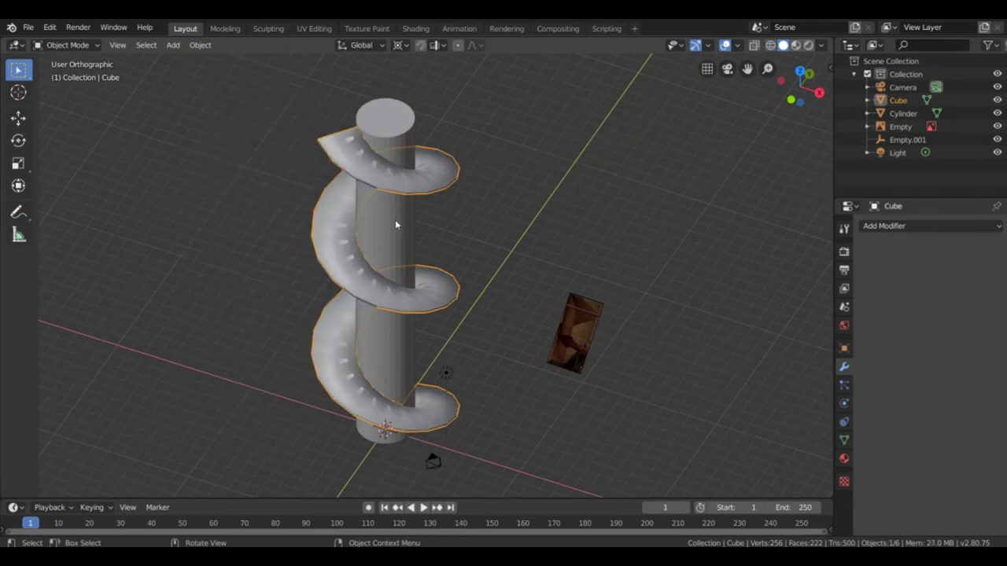
{"action": "scroll", "coordinate": [392, 224], "scroll_direction": "up", "scroll_amount": 4}
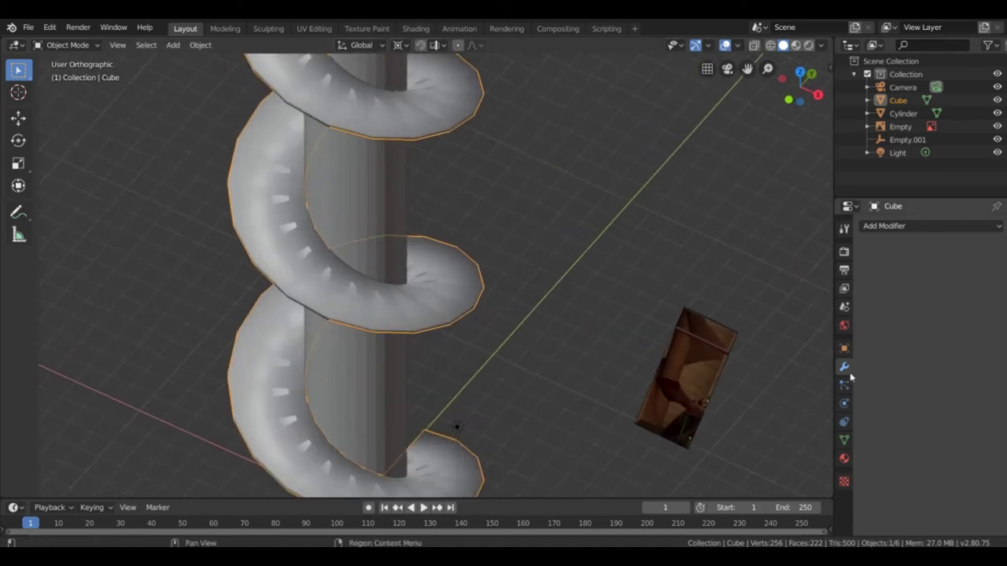
{"action": "left_click", "coordinate": [844, 441]}
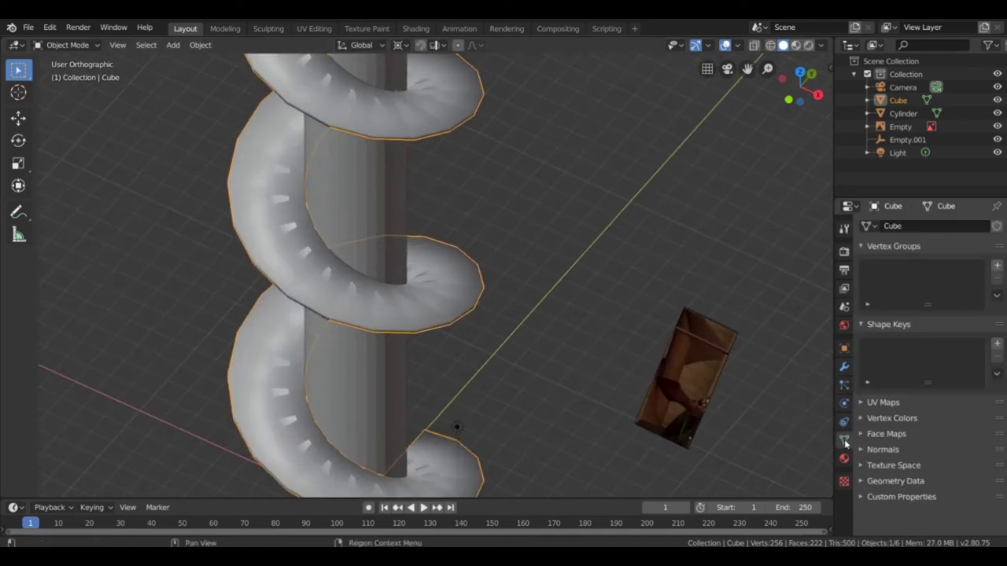
{"action": "left_click", "coordinate": [862, 449]}
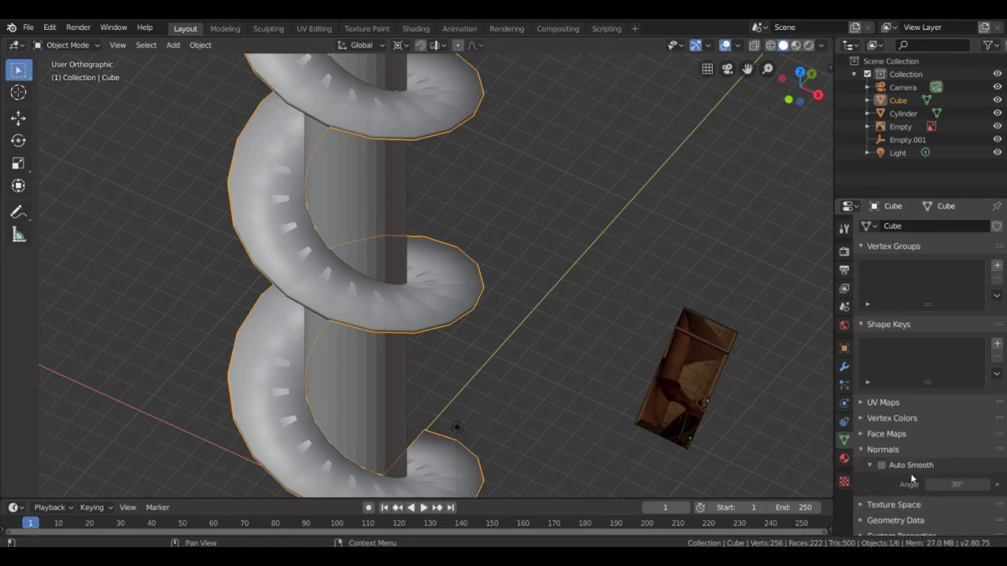
{"action": "left_click", "coordinate": [881, 465]}
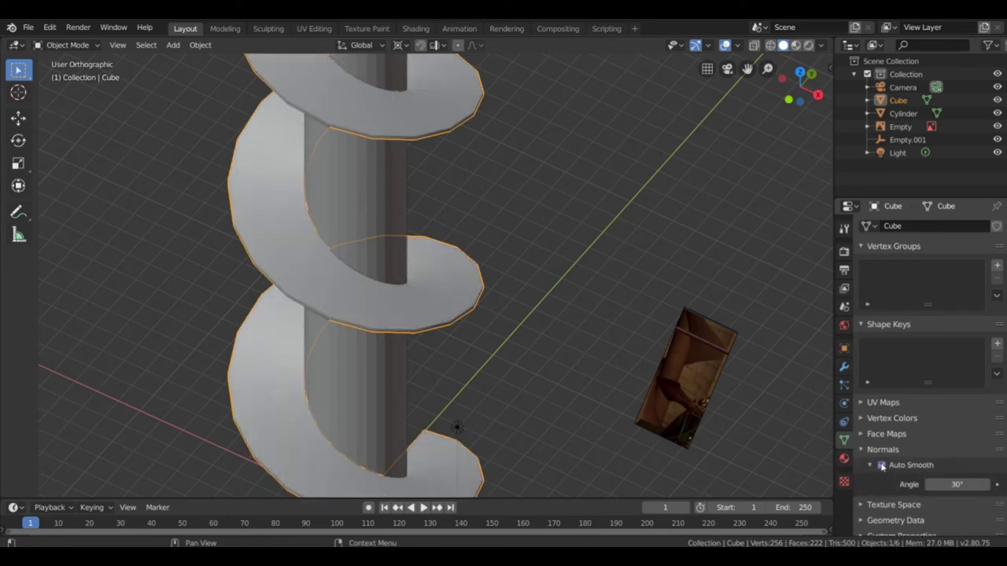
Give the central cylinder Auto Smooth and Shade Smooth as well
{"action": "left_click", "coordinate": [357, 209]}
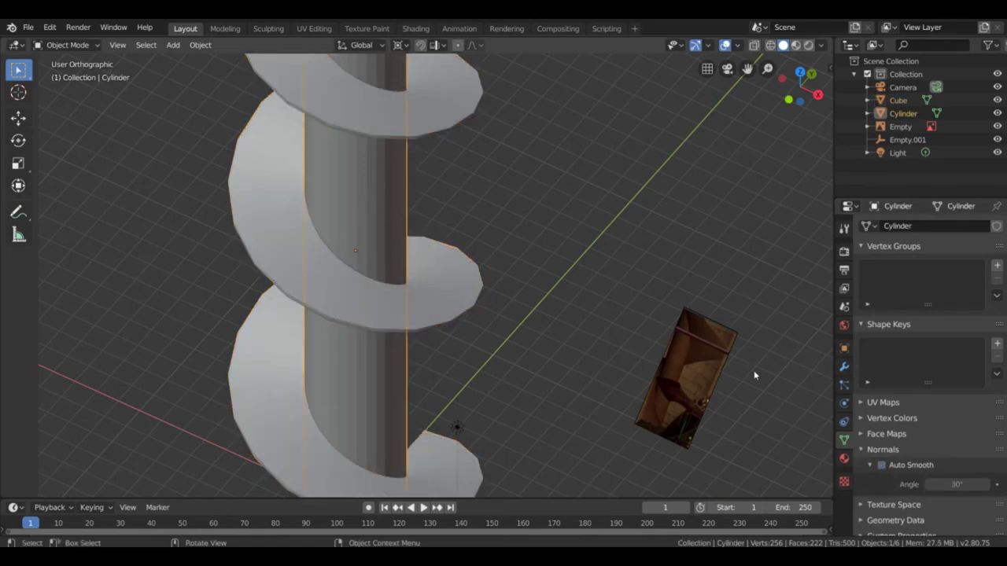
{"action": "left_click", "coordinate": [881, 465]}
{"action": "right_click", "coordinate": [359, 203]}
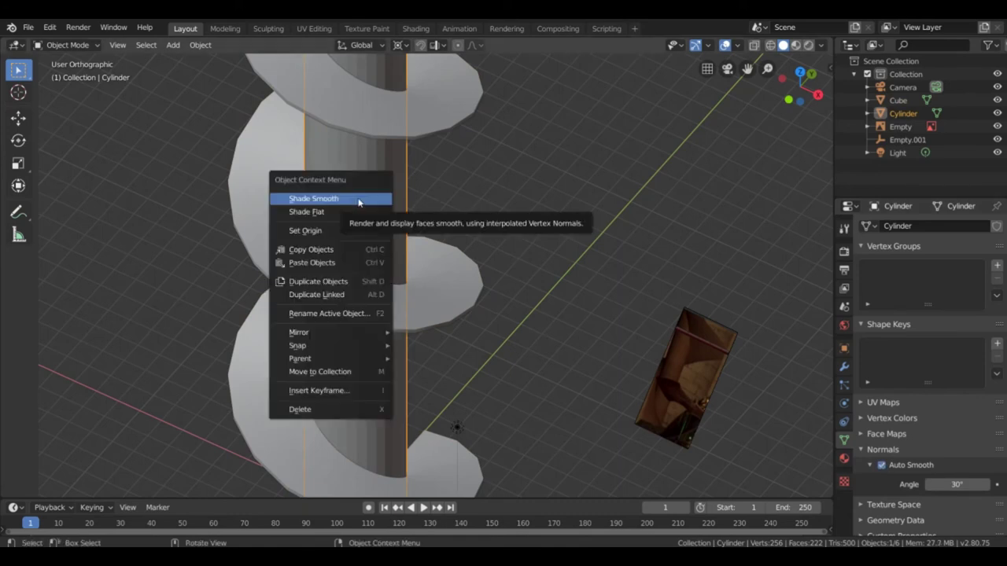
{"action": "left_click", "coordinate": [359, 201]}
{"action": "left_click", "coordinate": [523, 210]}
{"action": "middle_click_drag", "start_coordinate": [523, 210], "coordinate": [528, 298]}
Select the central cylinder and lower it 0.351 m along Z
{"action": "left_click", "coordinate": [476, 337]}
{"action": "key", "text": "g"}
{"action": "key", "text": "z"}
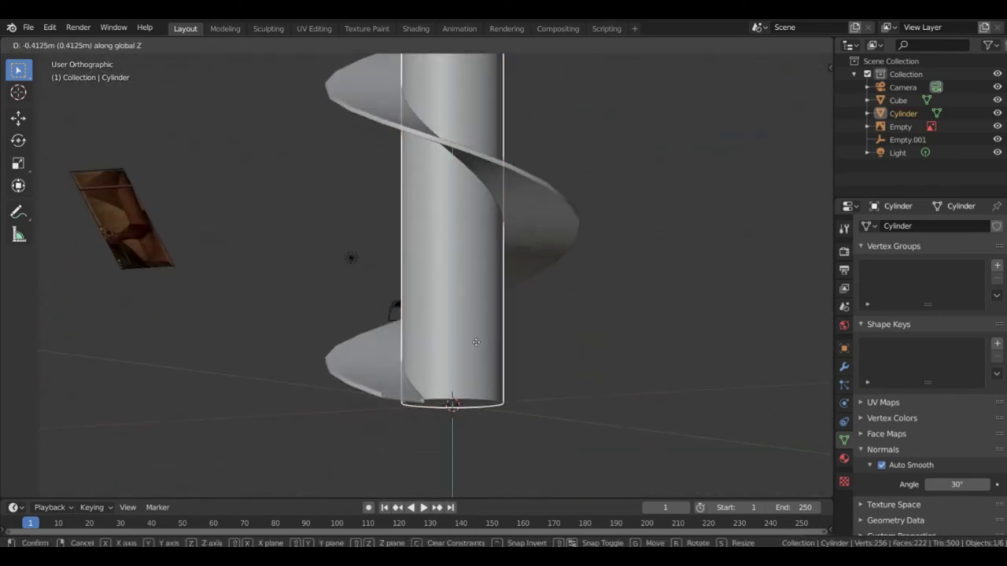
{"action": "right_click", "coordinate": [476, 341]}
{"action": "key", "text": "g"}
{"action": "key", "text": "z"}
{"action": "left_click", "coordinate": [479, 354]}
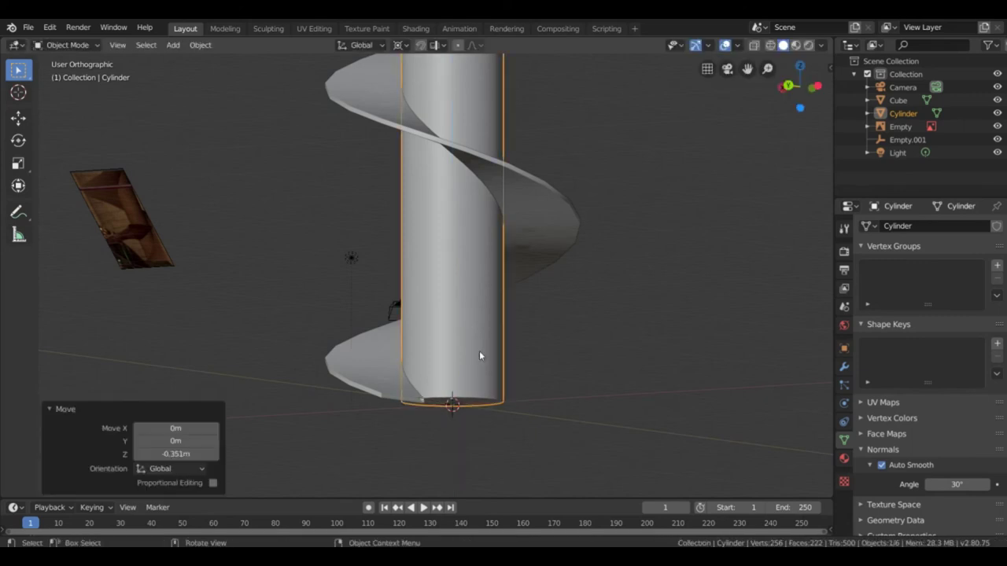
Orbit and zoom around the assembly to check the cylinder's base against the spiral
{"action": "middle_click_drag", "start_coordinate": [479, 356], "coordinate": [638, 324]}
{"action": "scroll", "coordinate": [611, 315], "scroll_direction": "up", "scroll_amount": 4}
{"action": "scroll", "coordinate": [677, 329], "scroll_direction": "up", "scroll_amount": 3}
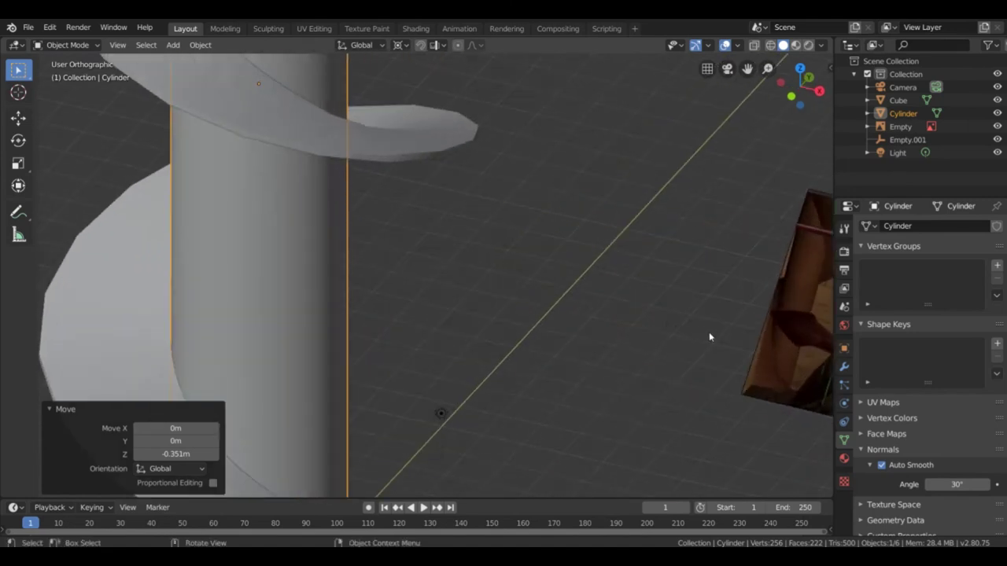
{"action": "middle_click_drag", "start_coordinate": [709, 337], "coordinate": [528, 312]}
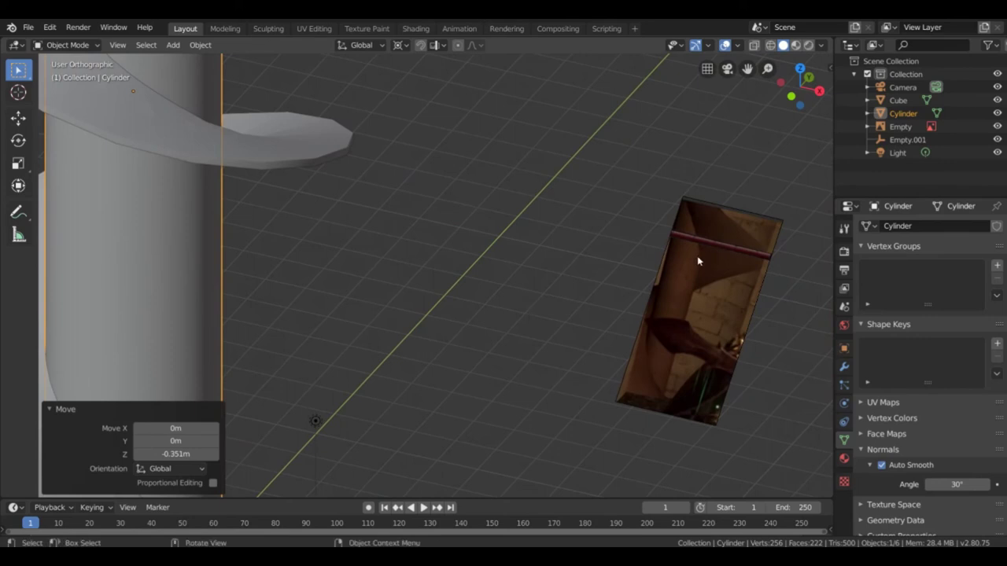
{"action": "middle_click_drag", "start_coordinate": [771, 269], "coordinate": [522, 261]}
{"action": "scroll", "coordinate": [522, 261], "scroll_direction": "up", "scroll_amount": 3}
{"action": "scroll", "coordinate": [651, 235], "scroll_direction": "down", "scroll_amount": 2}
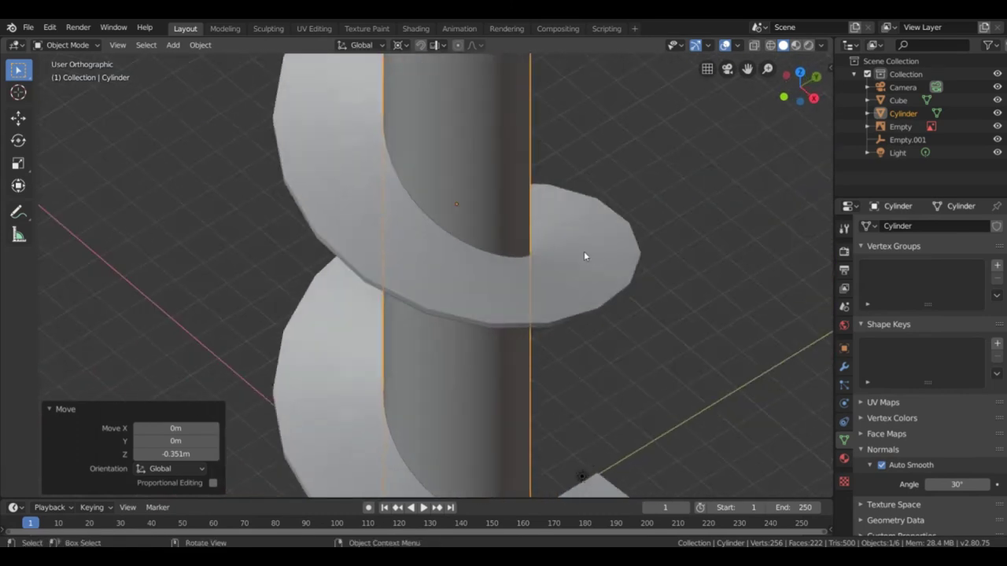
{"action": "left_click", "coordinate": [583, 251]}
{"action": "scroll", "coordinate": [661, 294], "scroll_direction": "down", "scroll_amount": 3}
{"action": "mouse_move", "coordinate": [660, 294]}
{"action": "middle_mouse_down"}
{"action": "mouse_move", "coordinate": [651, 328]}
{"action": "mouse_move", "coordinate": [648, 304]}
{"action": "middle_mouse_up"}
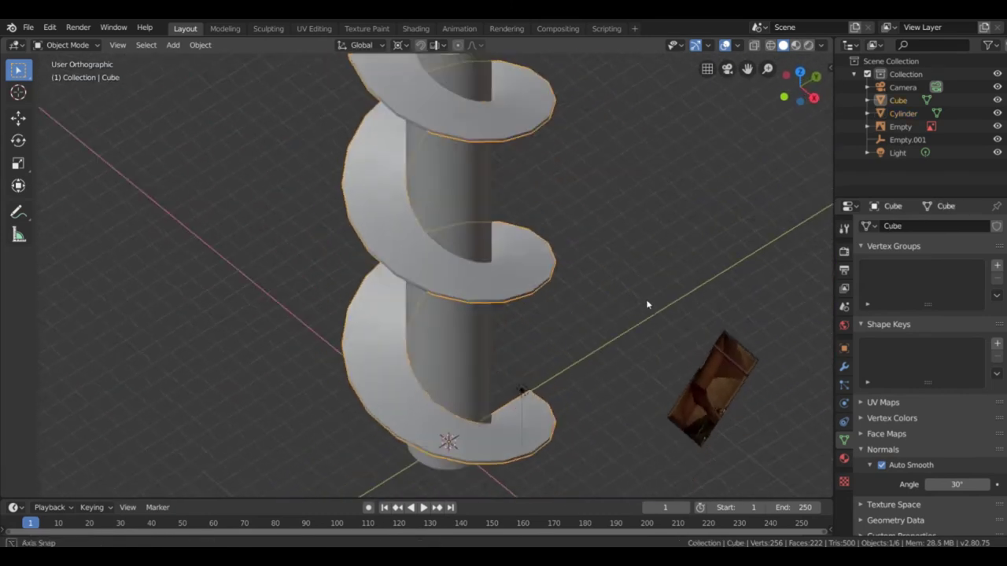
{"action": "scroll", "coordinate": [648, 304], "scroll_direction": "up", "scroll_amount": 4}
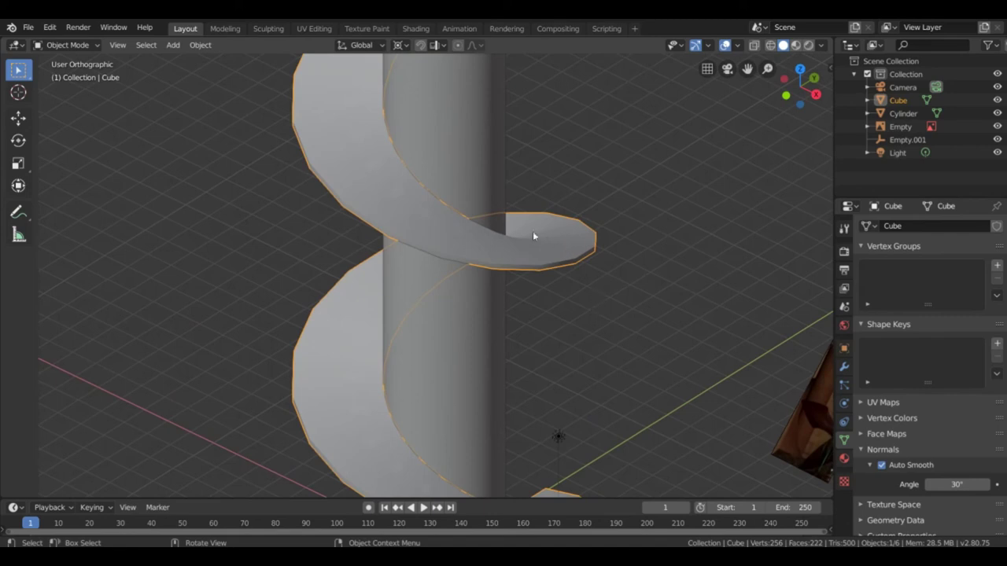
Reselect the cylinder, recentre the view, and show its material settings
{"action": "left_click", "coordinate": [460, 209]}
{"action": "scroll", "coordinate": [539, 227], "scroll_direction": "down", "scroll_amount": 5}
{"action": "middle_click_drag", "start_coordinate": [606, 288], "coordinate": [625, 297]}
{"action": "scroll", "coordinate": [614, 291], "scroll_direction": "up", "scroll_amount": 4}
{"action": "middle_click_drag", "start_coordinate": [596, 236], "coordinate": [618, 201]}
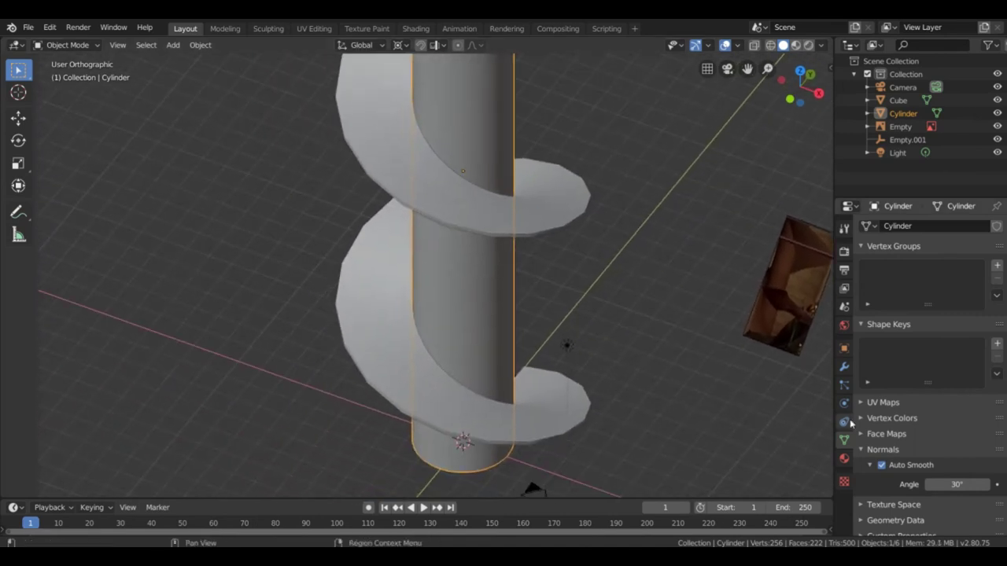
{"action": "left_click", "coordinate": [844, 456]}
Switch to Look Dev shading and give the cylinder a new dark reddish-brown material
{"action": "key", "text": "z"}
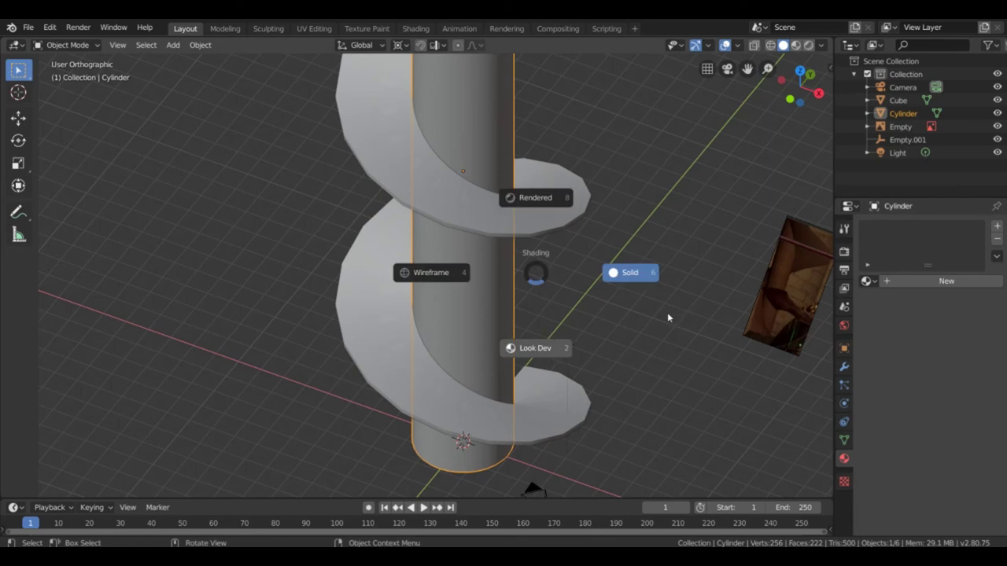
{"action": "left_click", "coordinate": [517, 384]}
{"action": "middle_click_drag", "start_coordinate": [668, 266], "coordinate": [606, 304], "text": "shift"}
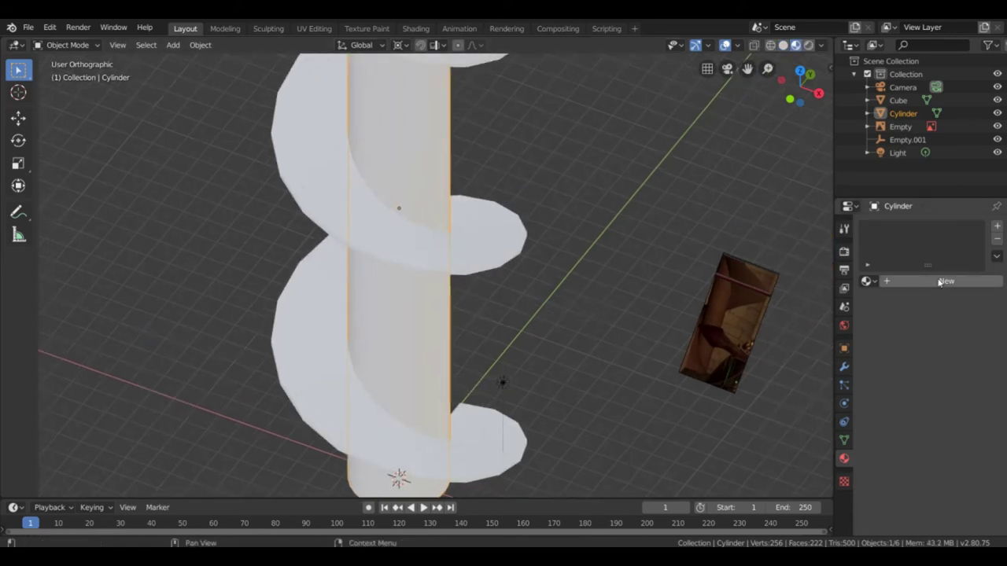
{"action": "left_click", "coordinate": [904, 281]}
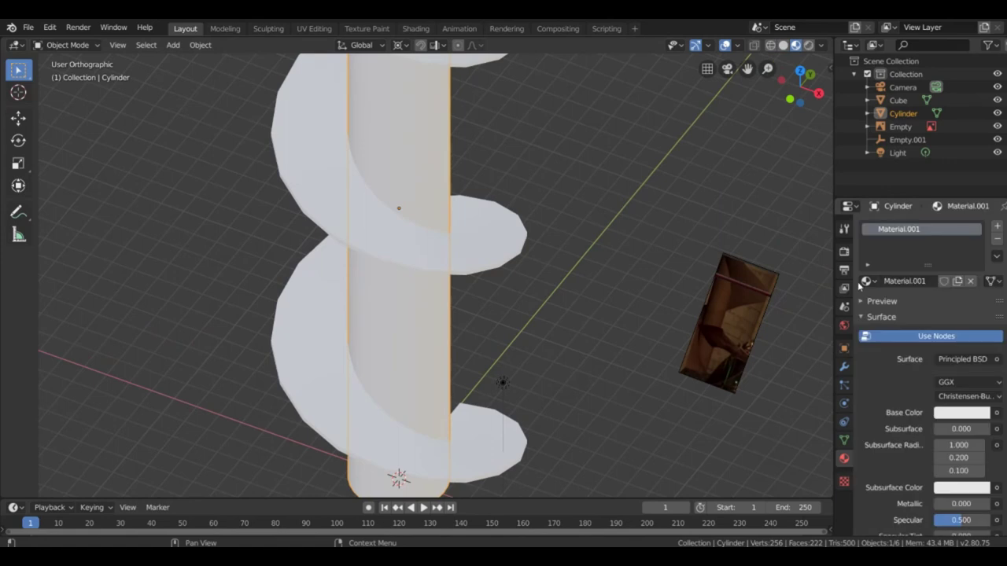
{"action": "left_click", "coordinate": [950, 413]}
{"action": "left_click_drag", "start_coordinate": [927, 299], "coordinate": [910, 308]}
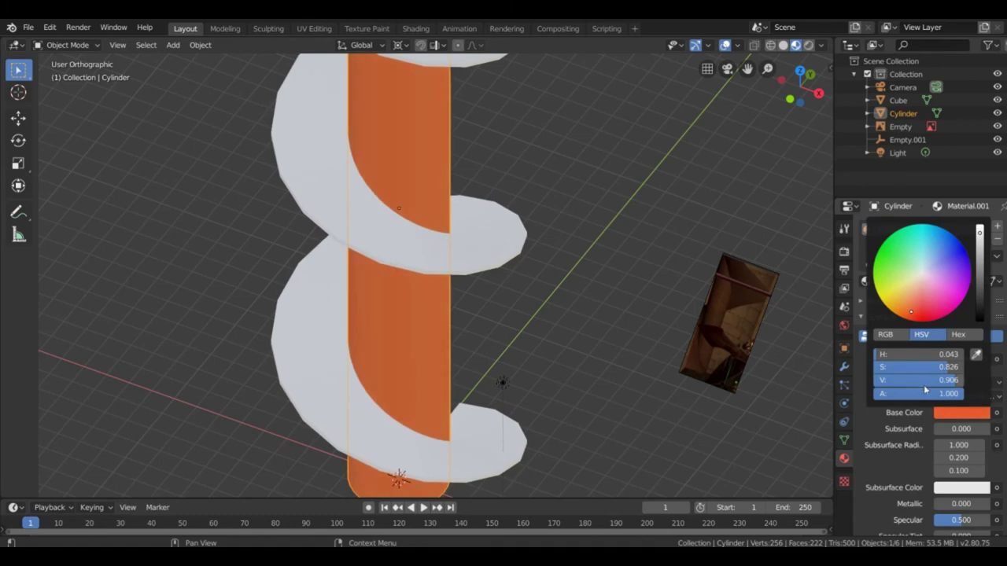
{"action": "left_click_drag", "start_coordinate": [926, 385], "coordinate": [872, 386]}
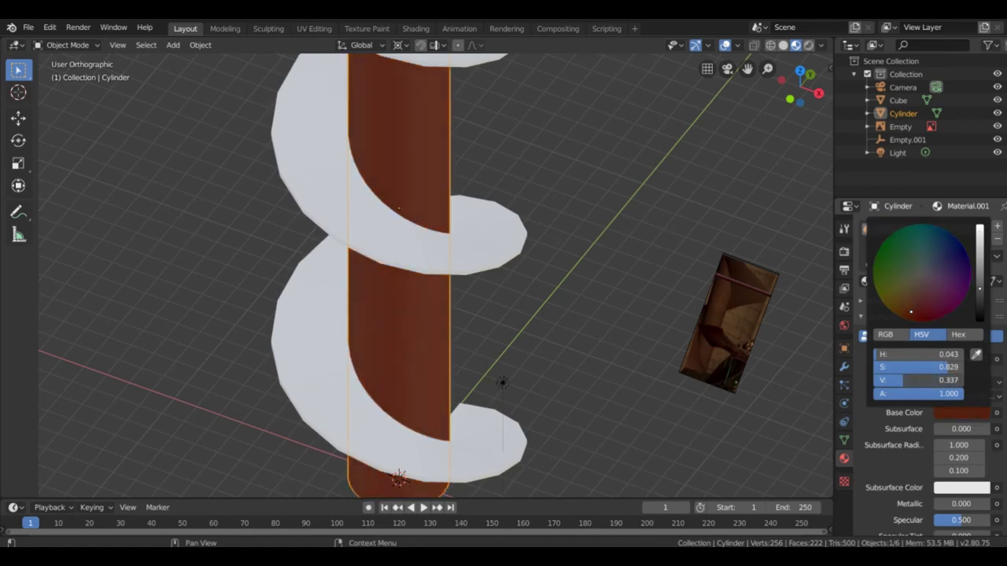
Assign Material.001 to the spiral and orbit to view the whole red screw
{"action": "left_click", "coordinate": [512, 256]}
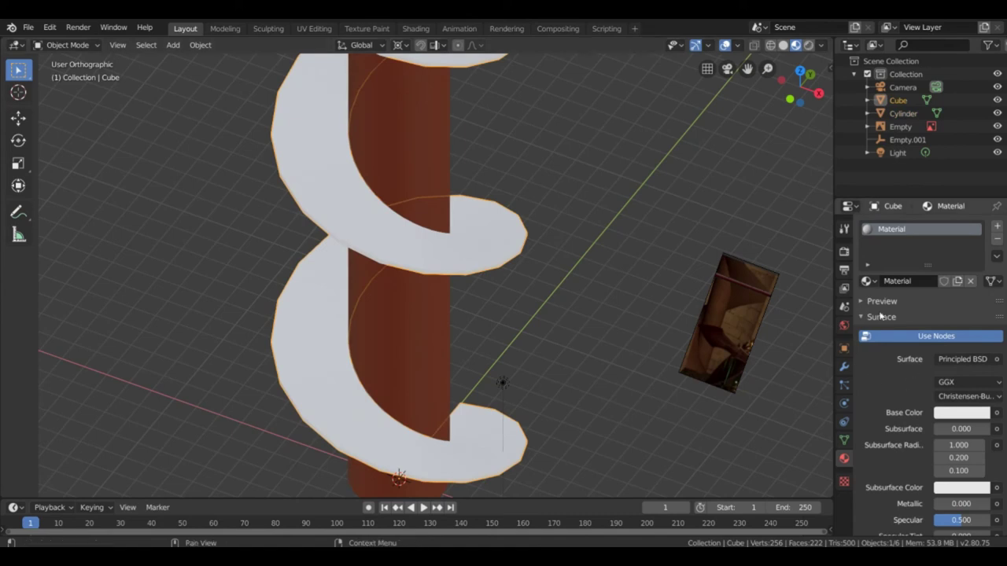
{"action": "left_click", "coordinate": [867, 280]}
{"action": "left_click", "coordinate": [815, 313]}
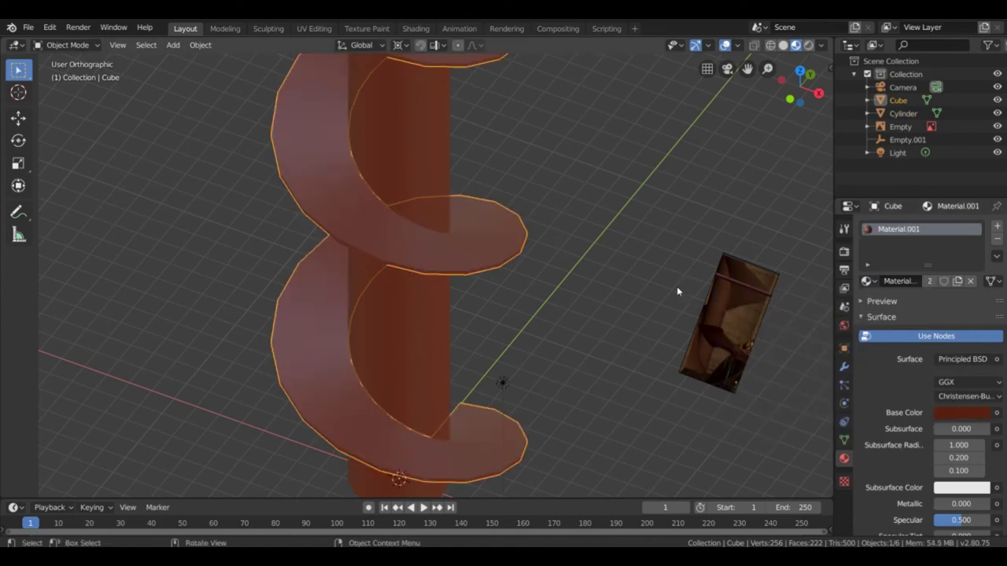
{"action": "middle_click_drag", "start_coordinate": [676, 291], "coordinate": [665, 294]}
{"action": "left_click", "coordinate": [422, 214]}
{"action": "left_click", "coordinate": [490, 234]}
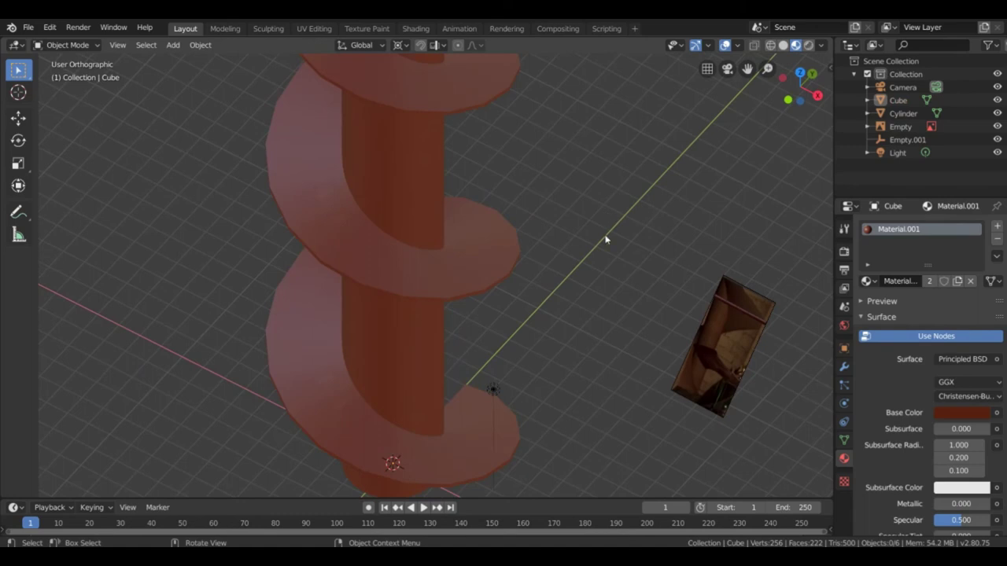
{"action": "middle_click_drag", "start_coordinate": [490, 233], "coordinate": [656, 259]}
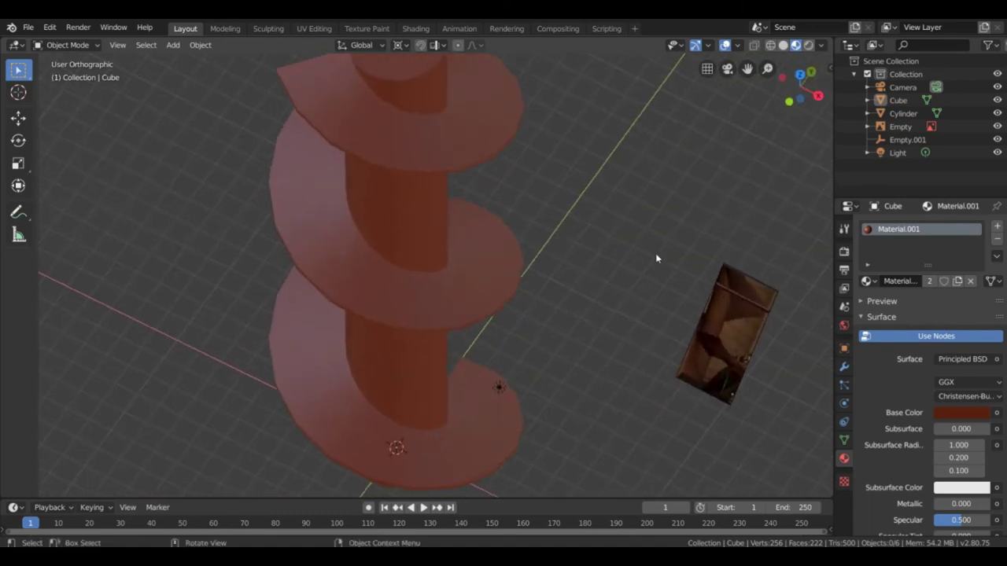
{"action": "scroll", "coordinate": [579, 202], "scroll_direction": "up", "scroll_amount": 5}
{"action": "middle_click_drag", "start_coordinate": [712, 193], "coordinate": [712, 162]}
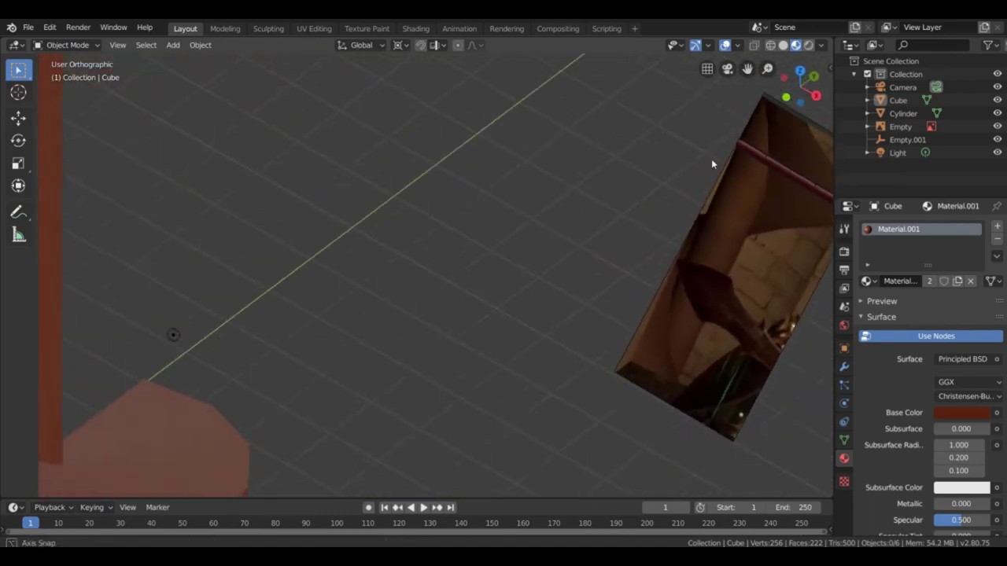
{"action": "scroll", "coordinate": [619, 160], "scroll_direction": "down", "scroll_amount": 5}
{"action": "middle_click_drag", "start_coordinate": [619, 160], "coordinate": [574, 293]}
Zoom the viewport out and back in to keep the whole red screw in view
{"action": "scroll", "coordinate": [575, 293], "scroll_direction": "down", "scroll_amount": 5, "text": "shift"}
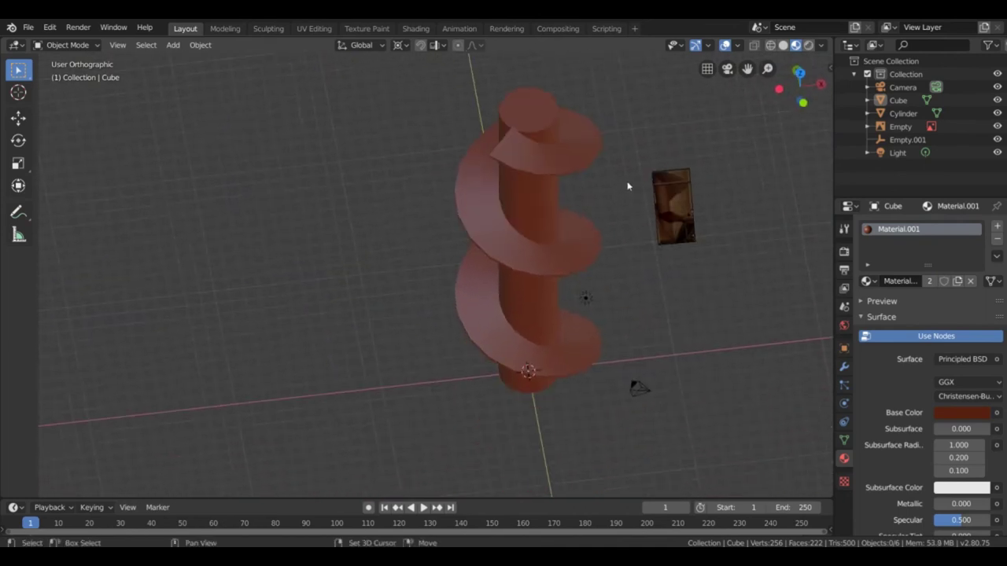
{"action": "scroll", "coordinate": [582, 268], "scroll_direction": "down", "scroll_amount": 3, "text": "ctrl"}
{"action": "scroll", "coordinate": [600, 273], "scroll_direction": "up", "scroll_amount": 1, "text": "shift"}
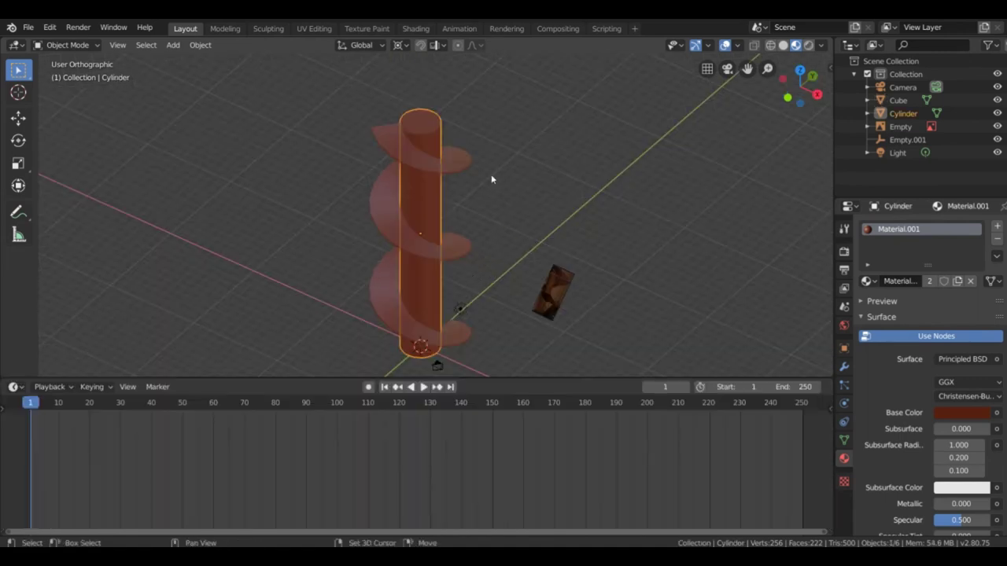
{"action": "scroll", "coordinate": [491, 179], "scroll_direction": "up", "scroll_amount": 1, "text": "ctrl"}
Add a new cylinder and raise it to Z 29 m on top of the spiral
{"action": "key", "text": "shift+a"}
{"action": "mouse_move", "coordinate": [485, 168]}
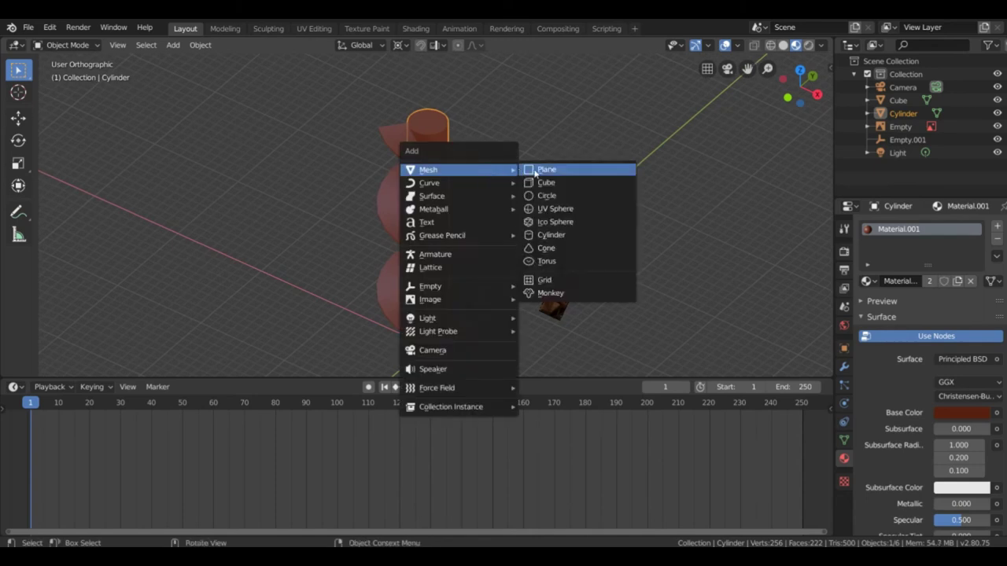
{"action": "left_click", "coordinate": [552, 236]}
{"action": "key", "text": "g"}
{"action": "key", "text": "z"}
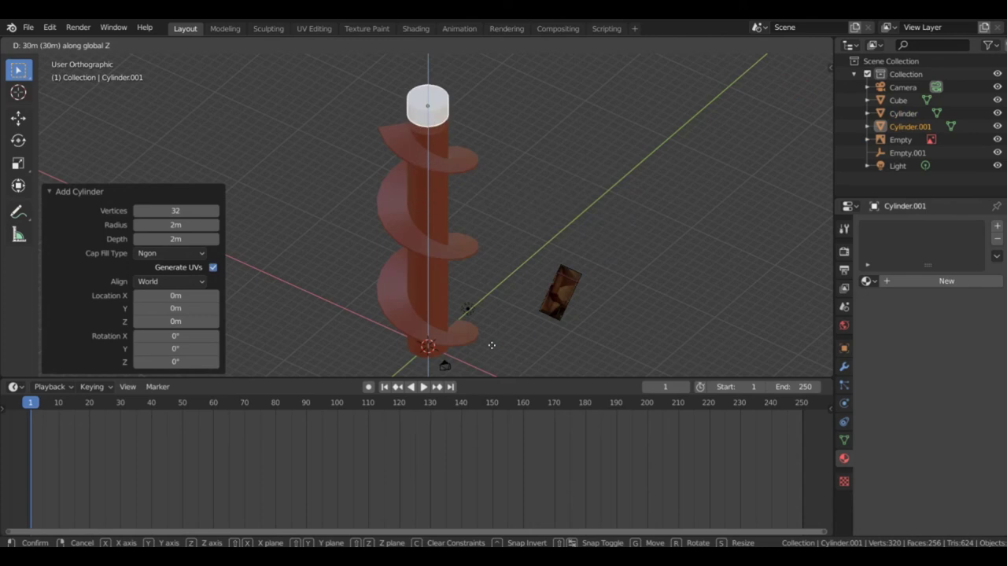
{"action": "left_click", "coordinate": [493, 351]}
Widen the top disk 2.5 times in X and Y, keeping its height
{"action": "scroll", "coordinate": [497, 233], "scroll_direction": "up", "scroll_amount": 3, "text": "shift"}
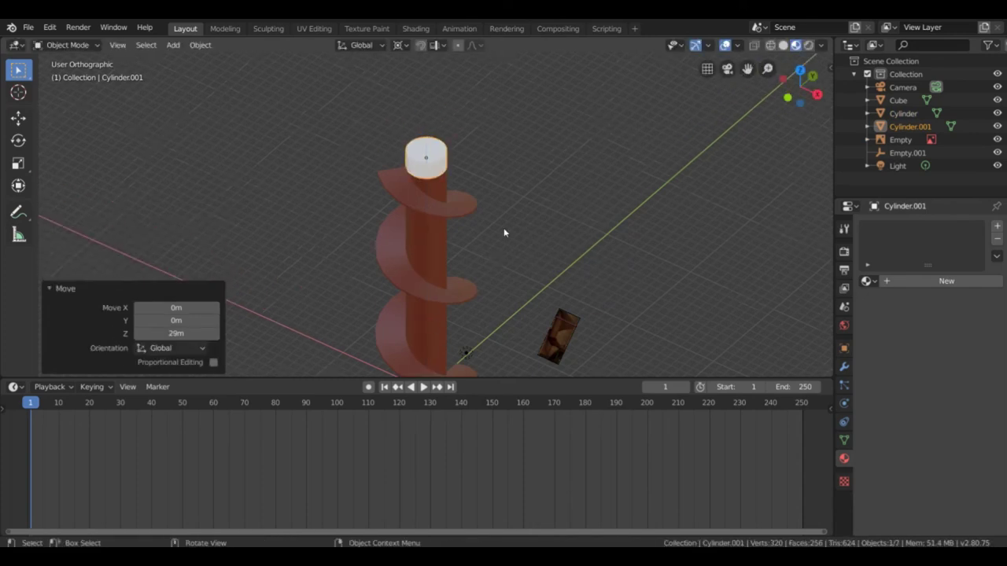
{"action": "key", "text": "s"}
{"action": "key", "text": "shift+z"}
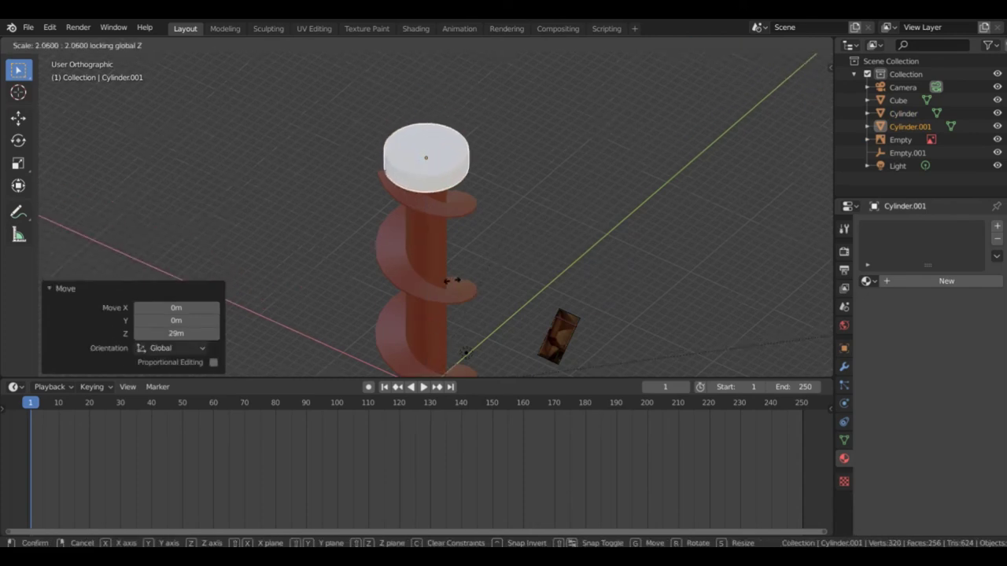
{"action": "left_click", "coordinate": [540, 276]}
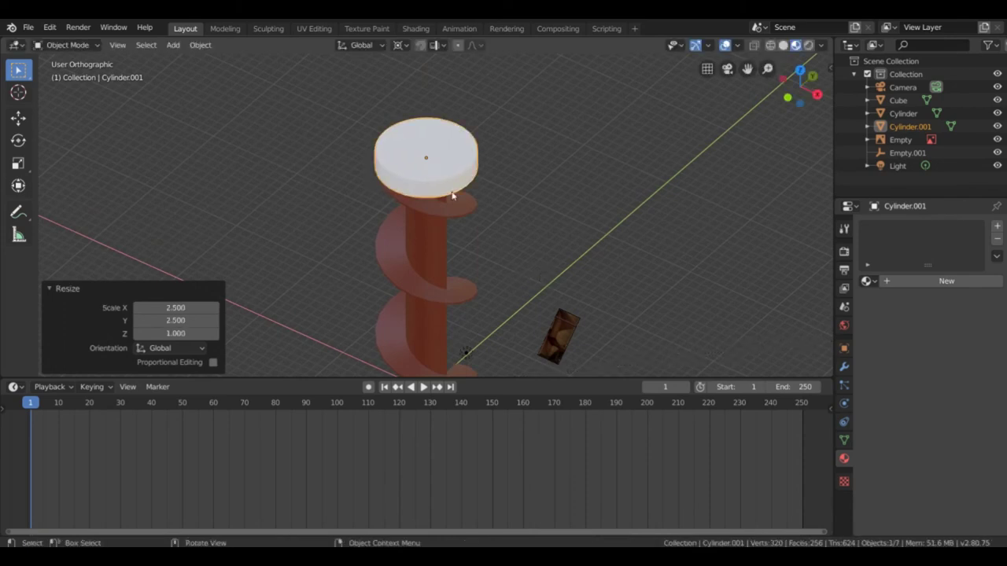
Give the top disk the red Material.001, then select the spiral
{"action": "left_click", "coordinate": [843, 326]}
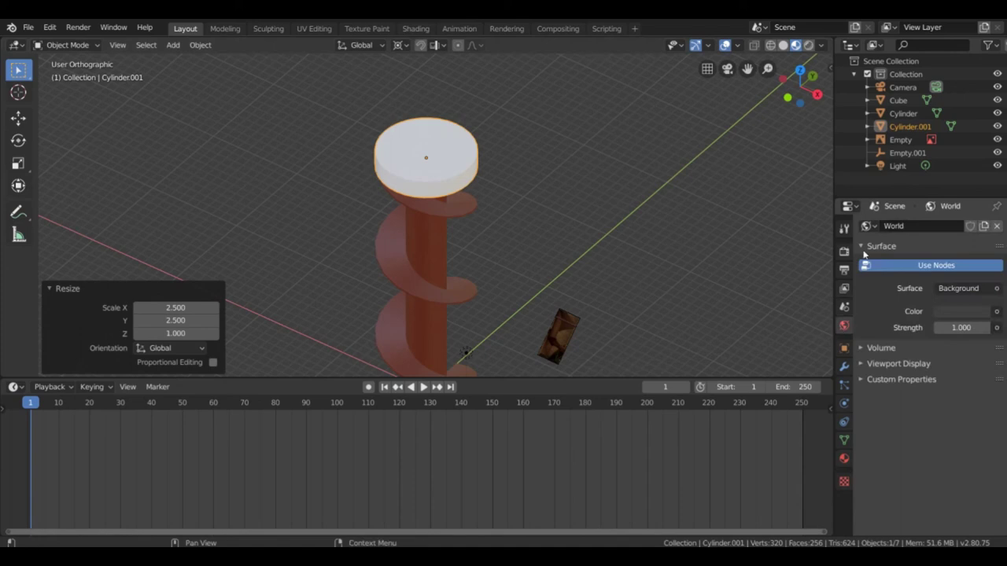
{"action": "left_click", "coordinate": [844, 461]}
{"action": "left_click", "coordinate": [867, 281]}
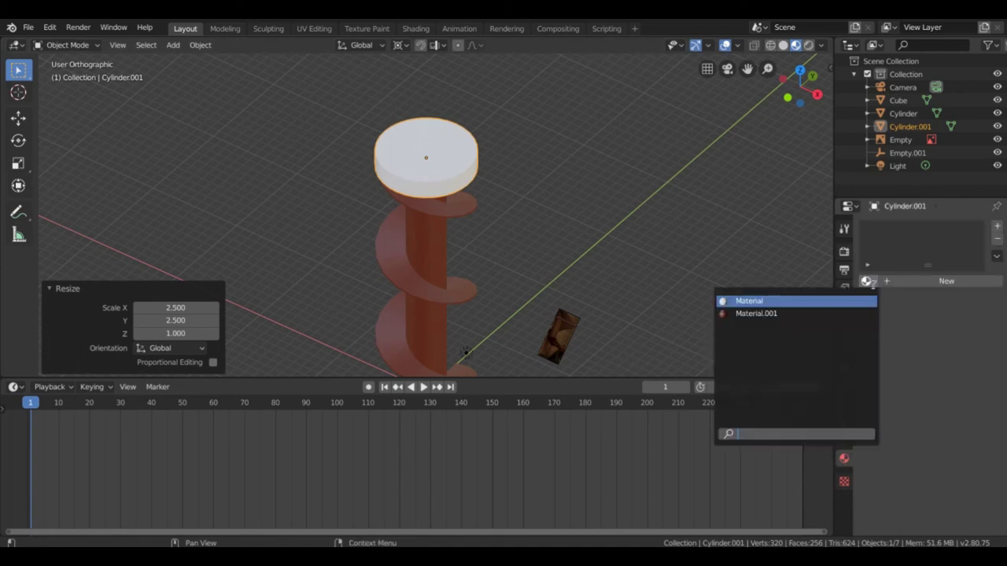
{"action": "left_click", "coordinate": [755, 312]}
{"action": "middle_click_drag", "start_coordinate": [568, 219], "coordinate": [571, 190], "text": "shift"}
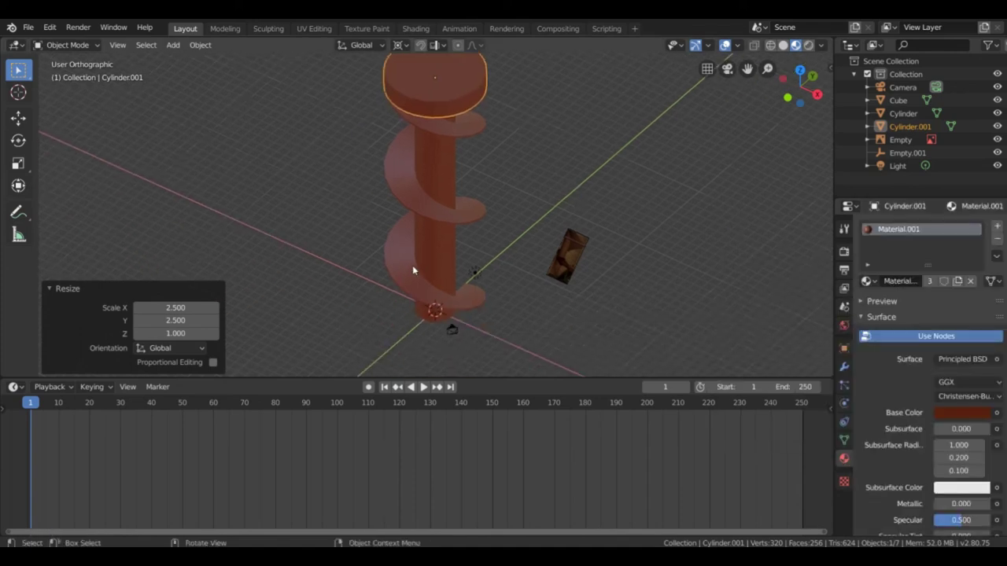
{"action": "left_click", "coordinate": [409, 273]}
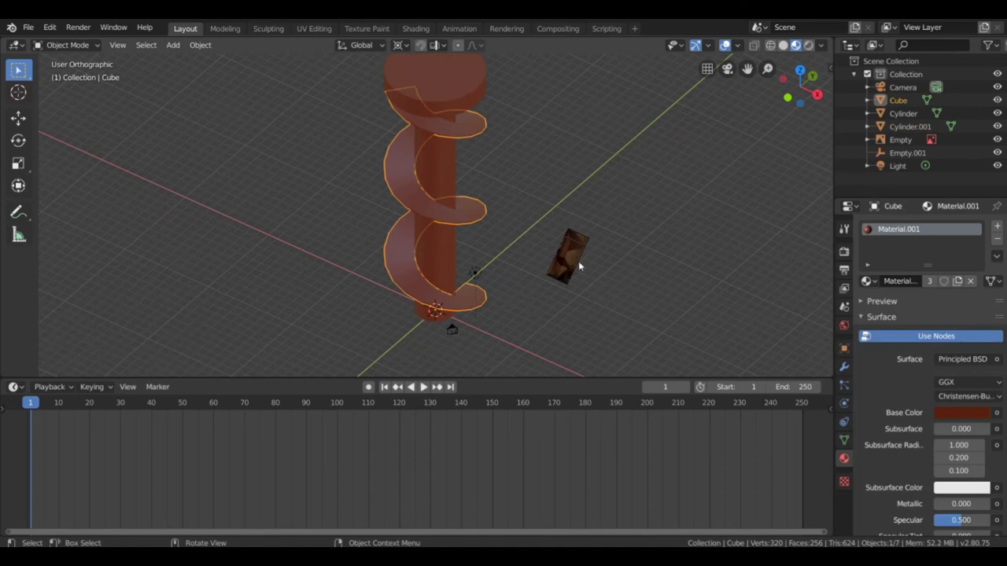
Keyframe the spiral's rotation at frame 1 and jump to frame 250
{"action": "left_click", "coordinate": [843, 348]}
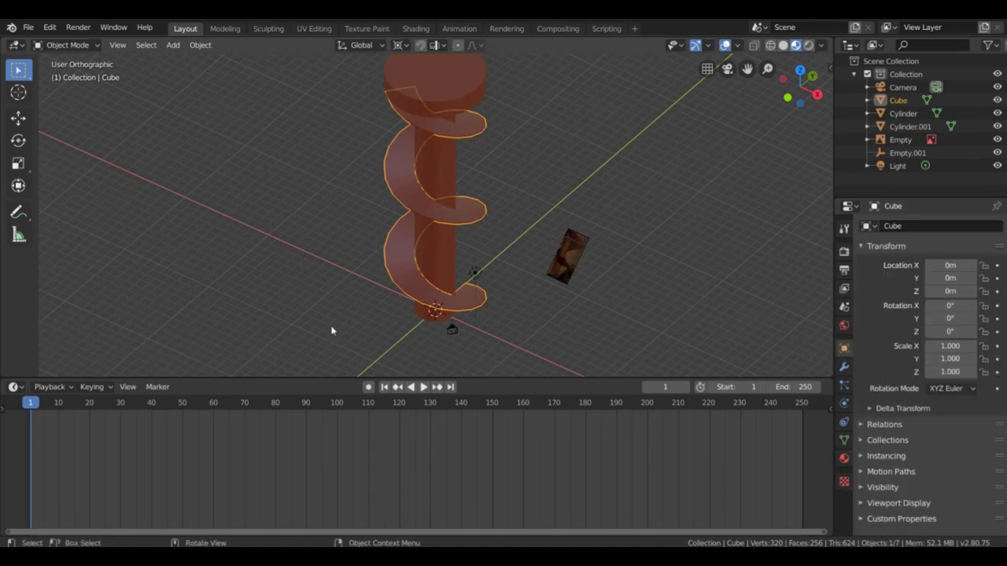
{"action": "key", "text": "i"}
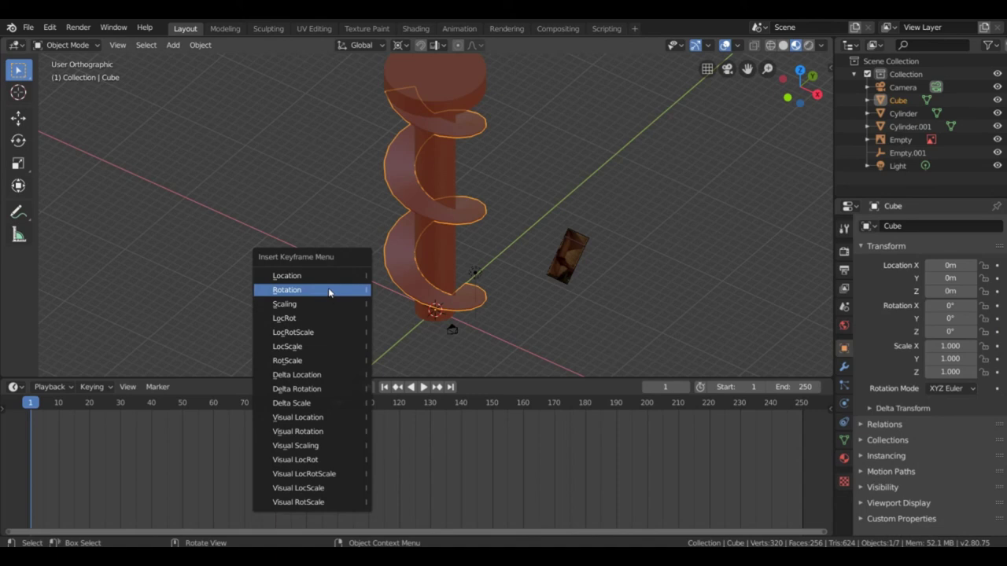
{"action": "left_click", "coordinate": [338, 290]}
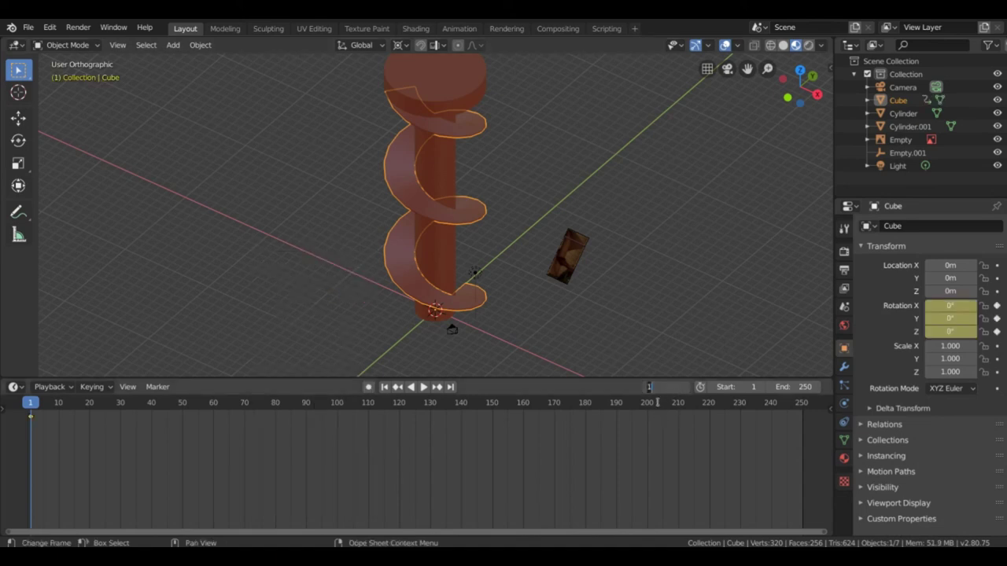
{"action": "type", "text": "250"}
{"action": "key", "text": "Return"}
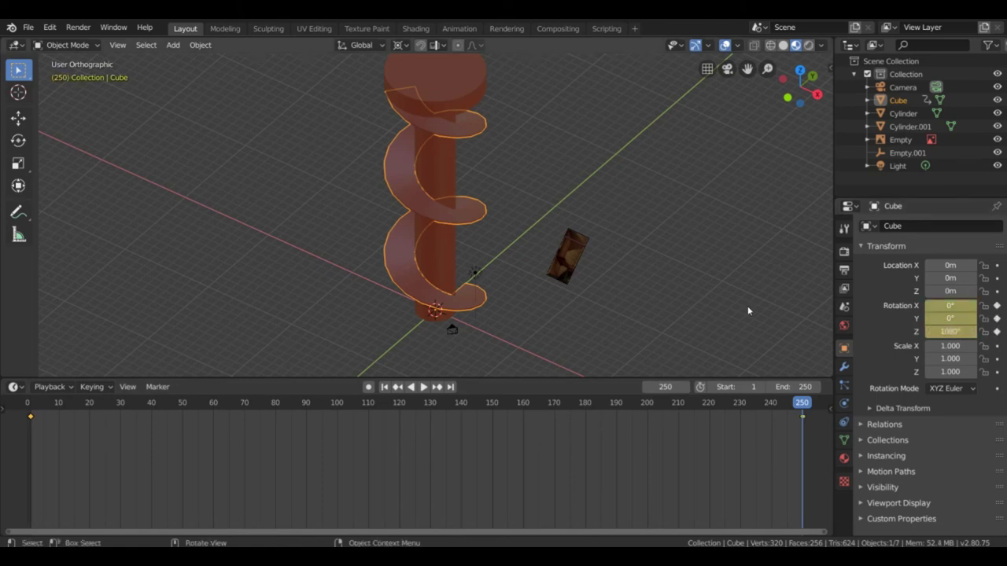
Select the top disk and central shaft together and return to frame 1
{"action": "left_click", "coordinate": [451, 88], "text": "shift"}
{"action": "left_click", "coordinate": [445, 170], "text": "shift"}
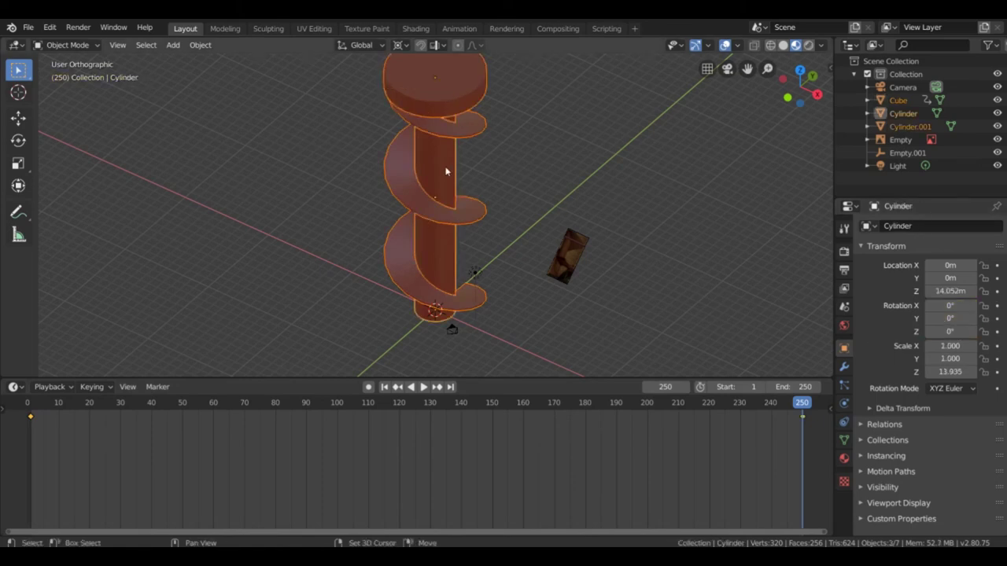
{"action": "key", "text": "g"}
{"action": "key", "text": "z"}
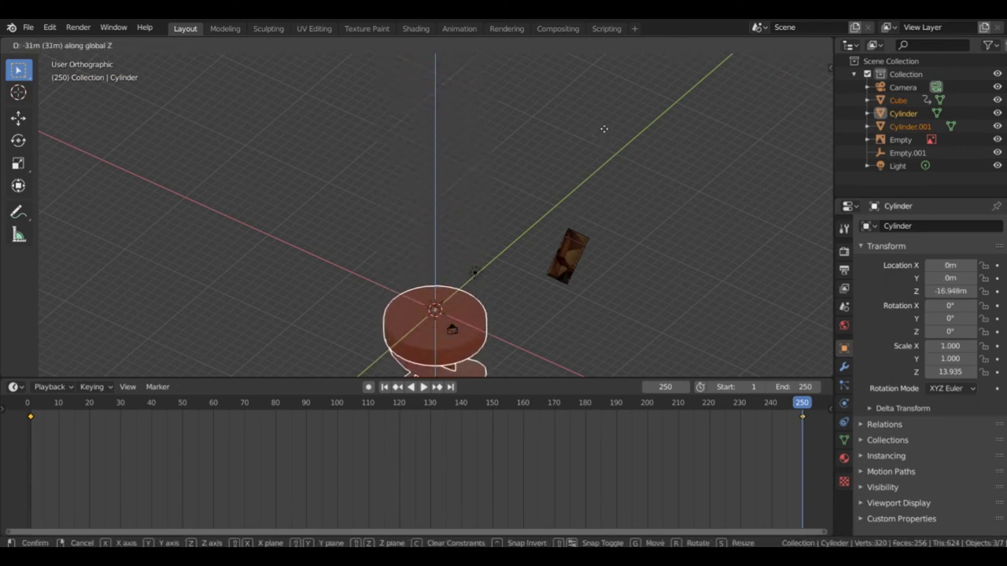
{"action": "key", "text": "Escape"}
{"action": "left_click", "coordinate": [664, 380]}
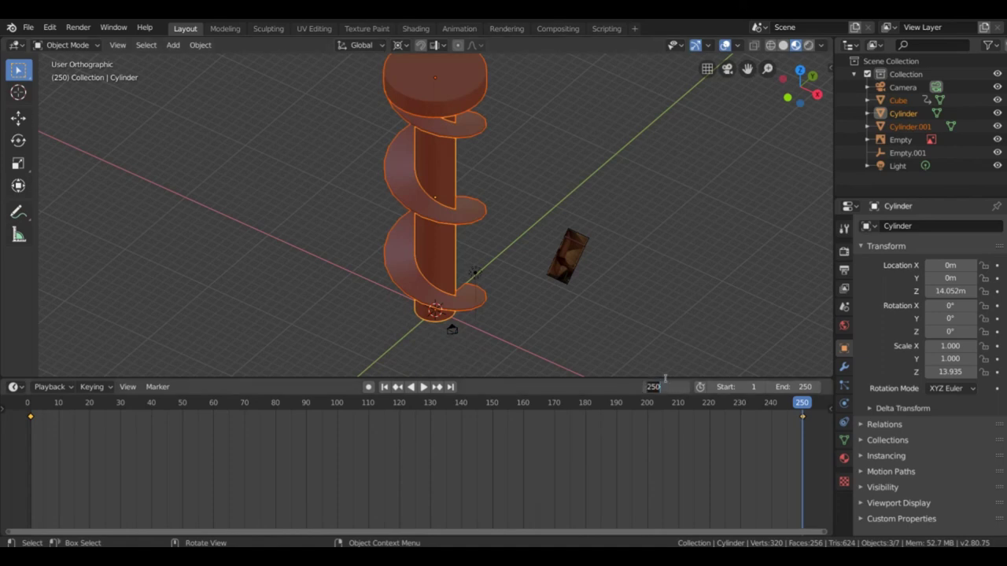
{"action": "type", "text": "1"}
{"action": "key", "text": "Return"}
Lower the shaft and disk below the ground (Z −14.948 m) and key their location at frame 1
{"action": "key", "text": "g"}
{"action": "key", "text": "z"}
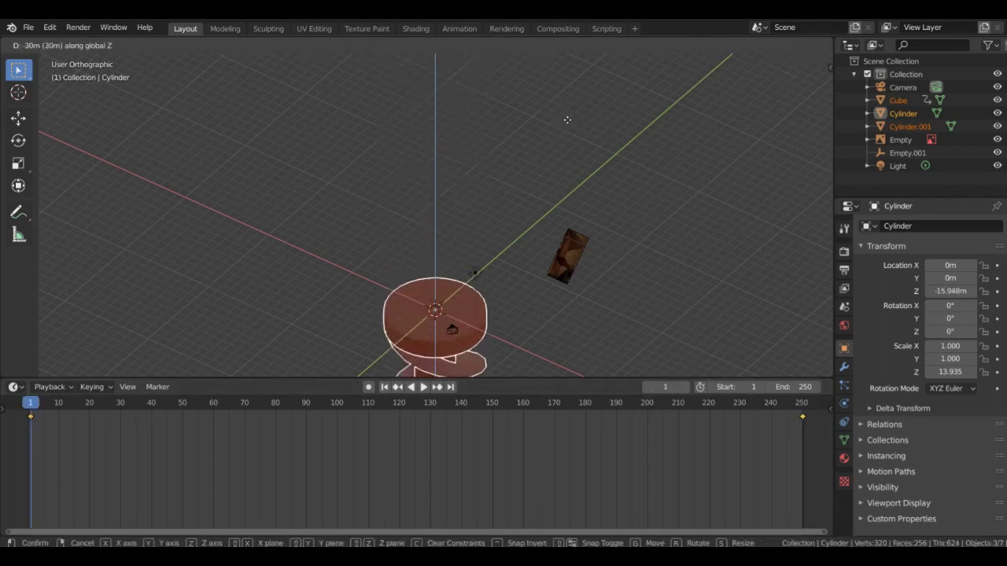
{"action": "left_click", "coordinate": [562, 107]}
{"action": "key", "text": "i"}
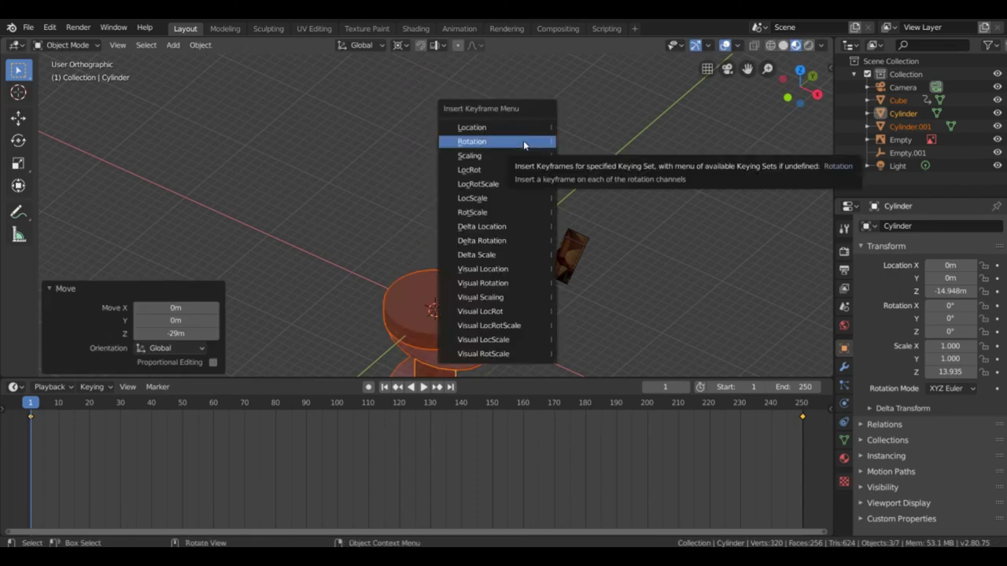
{"action": "left_click", "coordinate": [520, 127]}
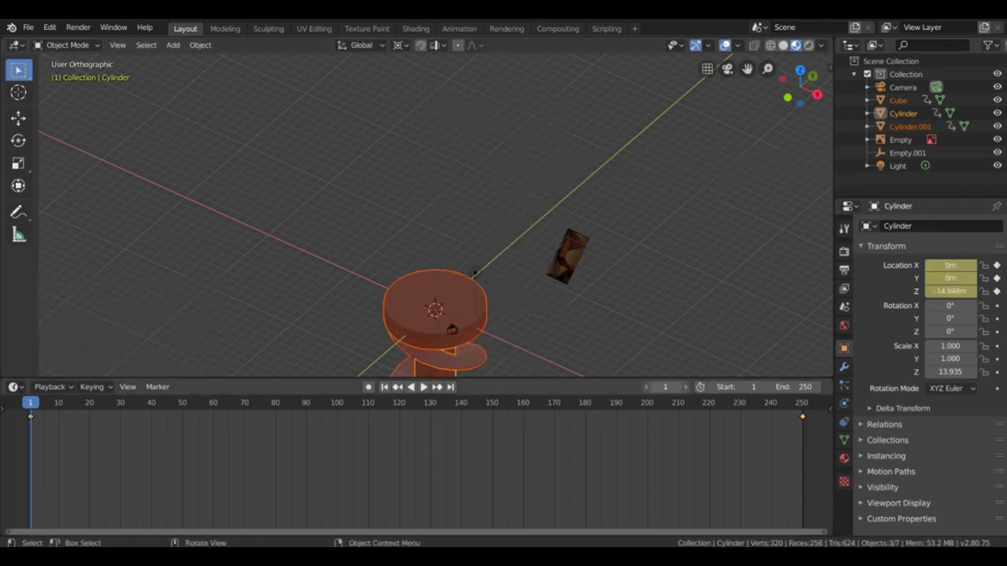
At frame 250, raise the shaft and disk 30 m to Z 15.052 m and key their location
{"action": "left_click", "coordinate": [664, 386]}
{"action": "type", "text": "250"}
{"action": "key", "text": "Return"}
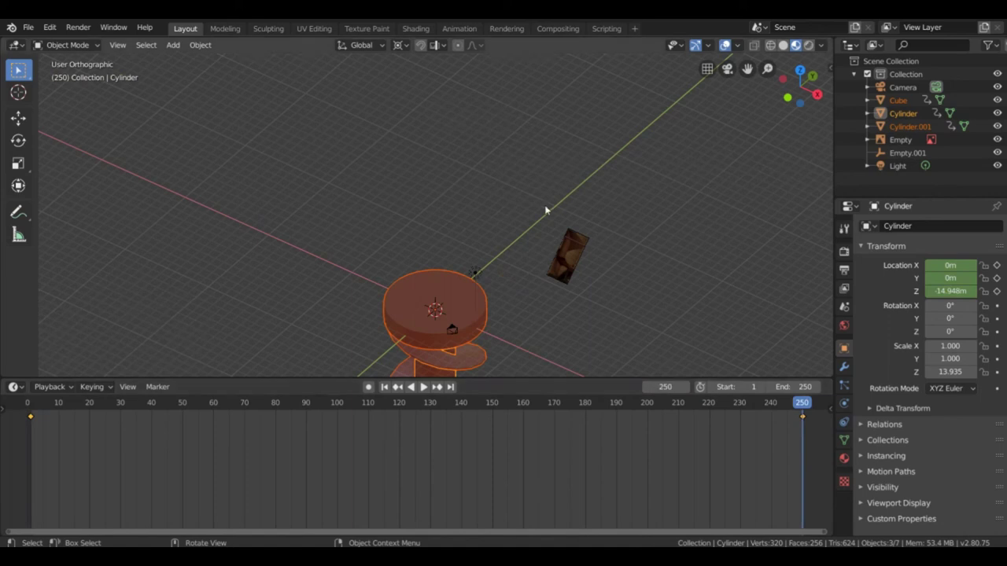
{"action": "key", "text": "g"}
{"action": "key", "text": "z"}
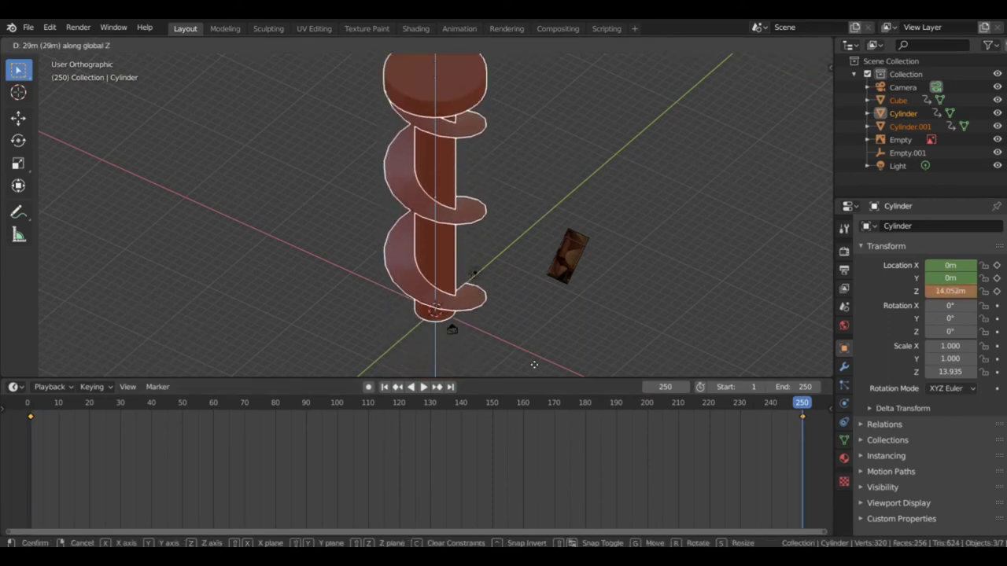
{"action": "left_click", "coordinate": [461, 299]}
{"action": "key", "text": "i"}
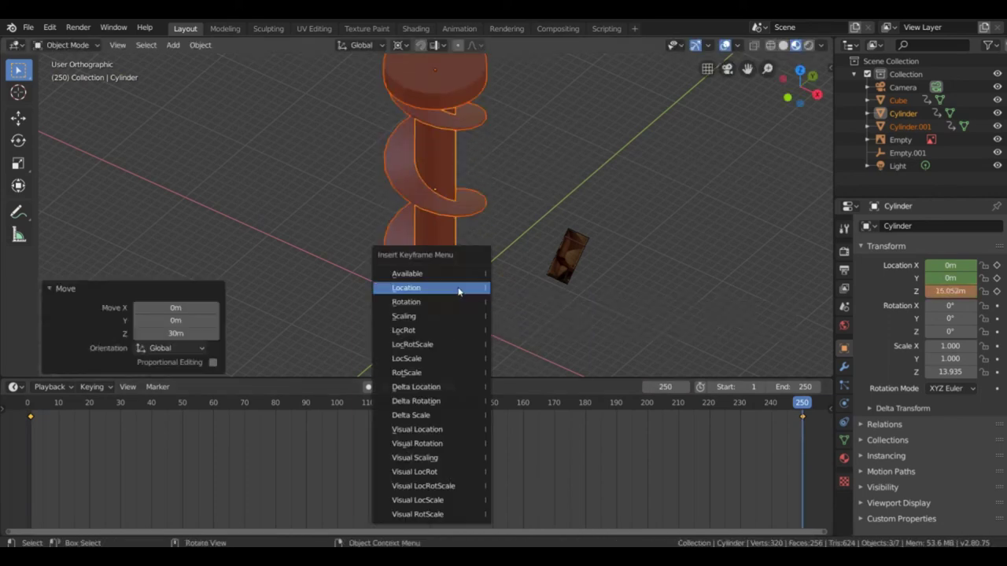
{"action": "left_click", "coordinate": [459, 290]}
Play the animation, stop it, and rewind to the first frame
{"action": "left_click", "coordinate": [425, 387]}
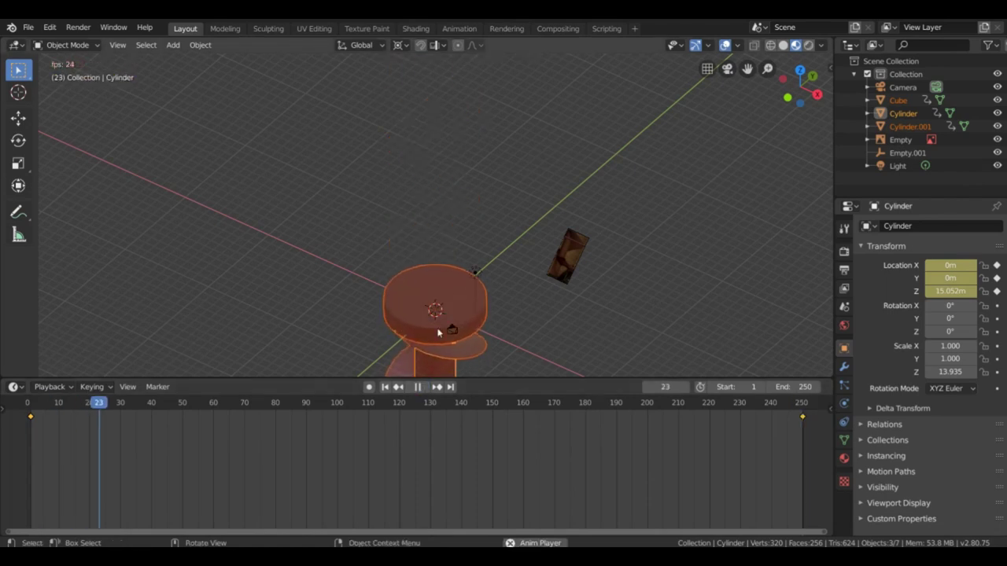
{"action": "left_click", "coordinate": [417, 387]}
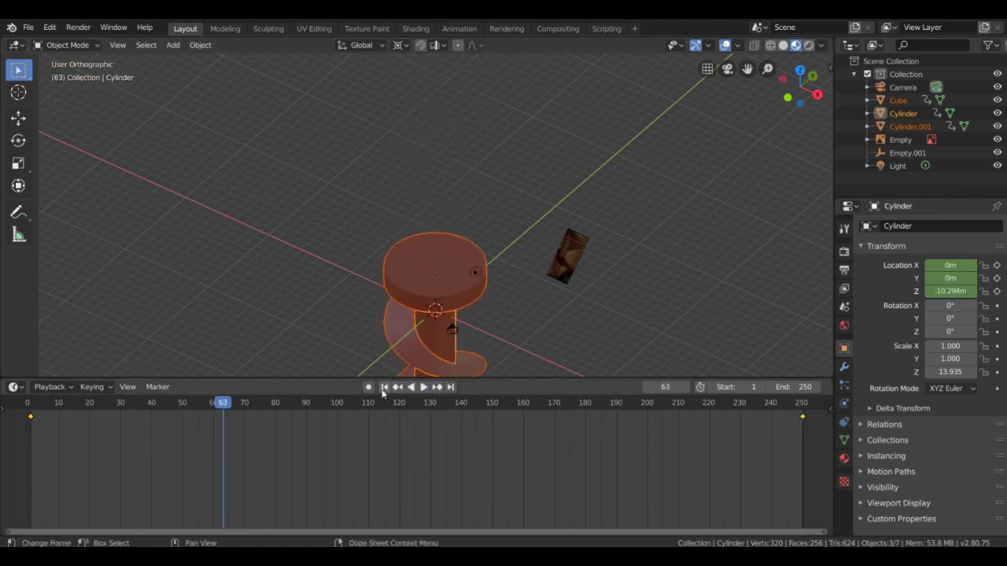
{"action": "left_click", "coordinate": [385, 387]}
Add a cube, scale it horizontally to about 27.35 wide, and lower it to Z −1.1
{"action": "key", "text": "shift+a"}
{"action": "mouse_move", "coordinate": [357, 279]}
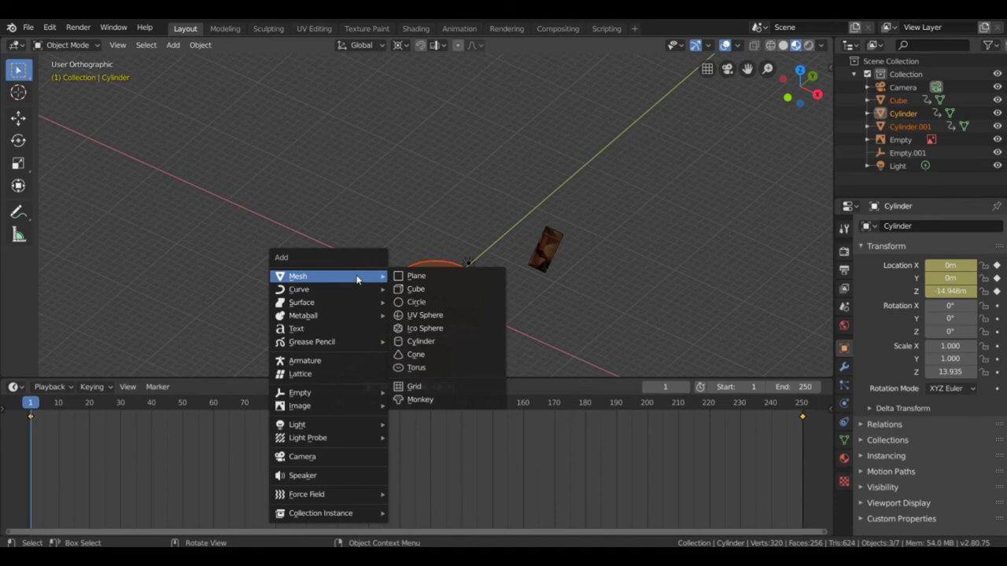
{"action": "left_click", "coordinate": [431, 290]}
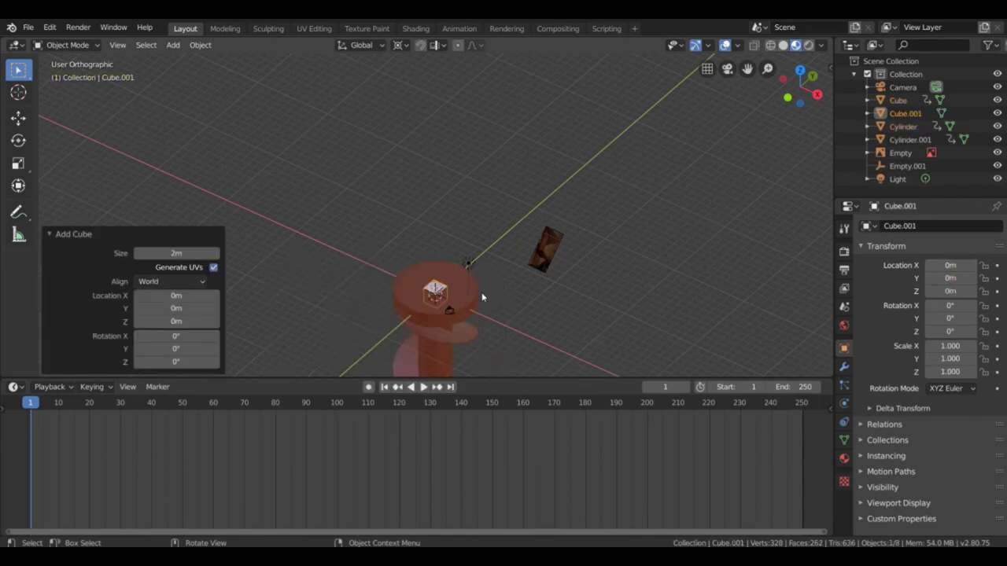
{"action": "key", "text": "s"}
{"action": "key", "text": "shift+z"}
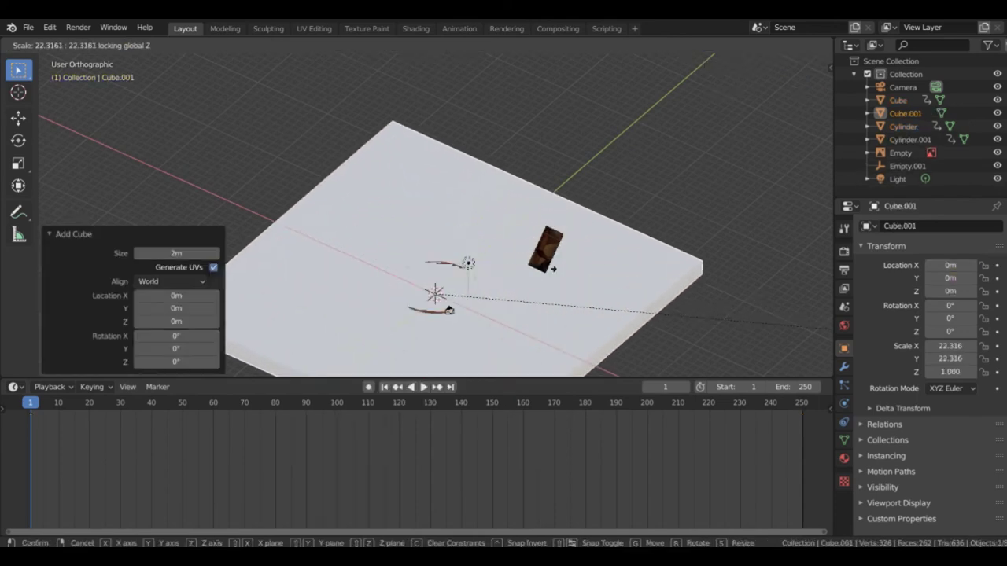
{"action": "left_click", "coordinate": [7, 237]}
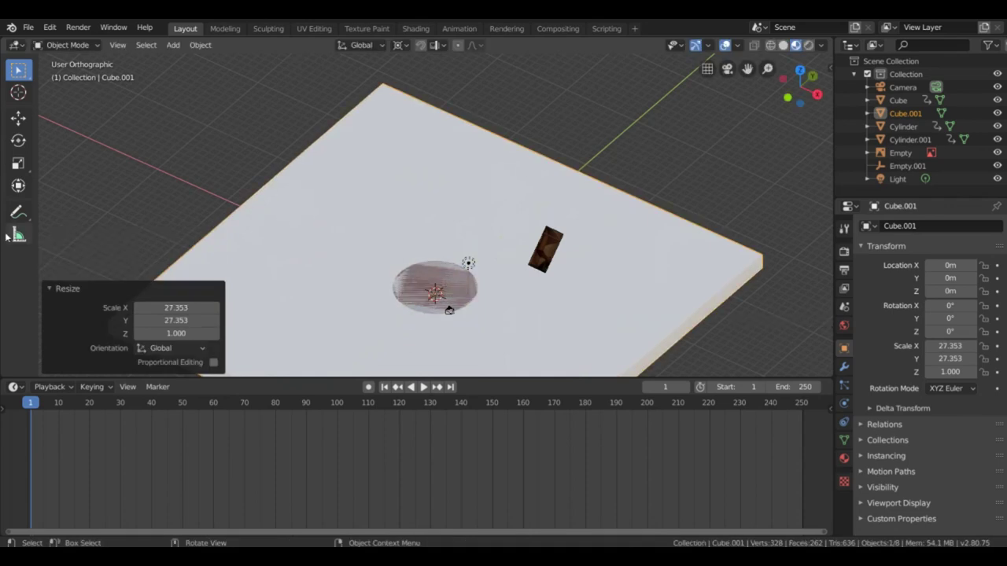
{"action": "key", "text": "g"}
{"action": "key", "text": "z"}
{"action": "left_click", "coordinate": [409, 225]}
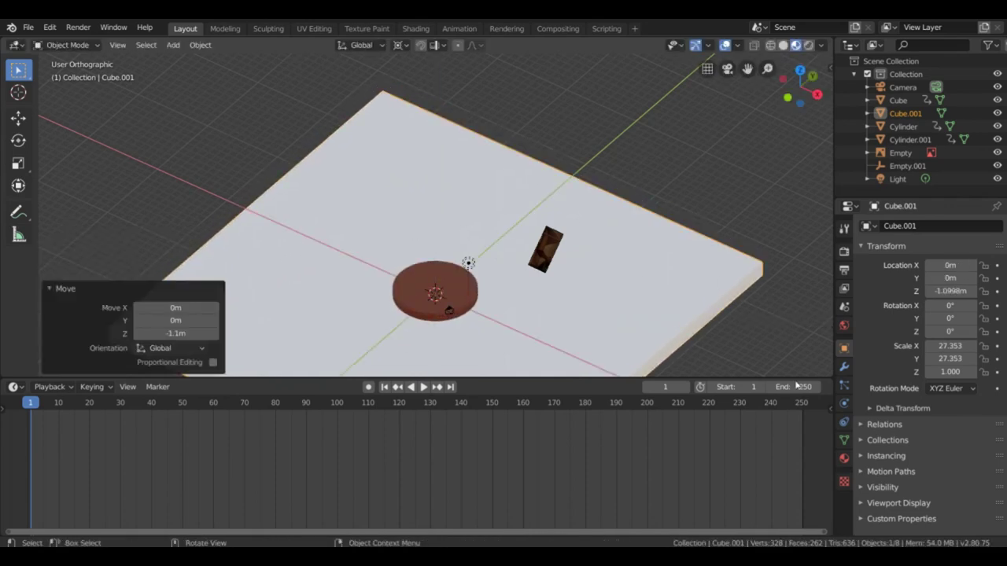
Give the slab a new material, Material.002, with a purple base colour
{"action": "left_click", "coordinate": [844, 325]}
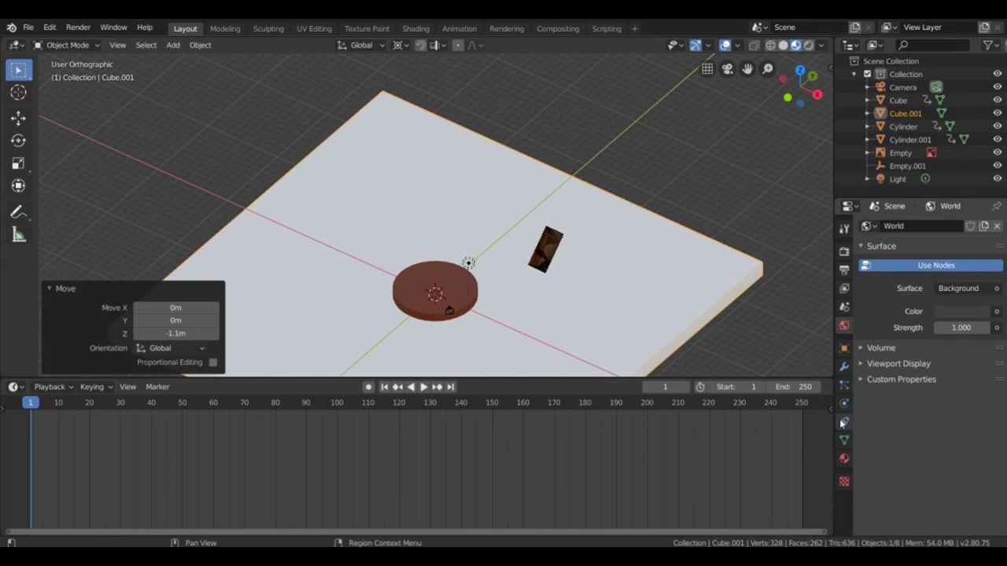
{"action": "left_click", "coordinate": [844, 458]}
{"action": "left_click", "coordinate": [904, 284]}
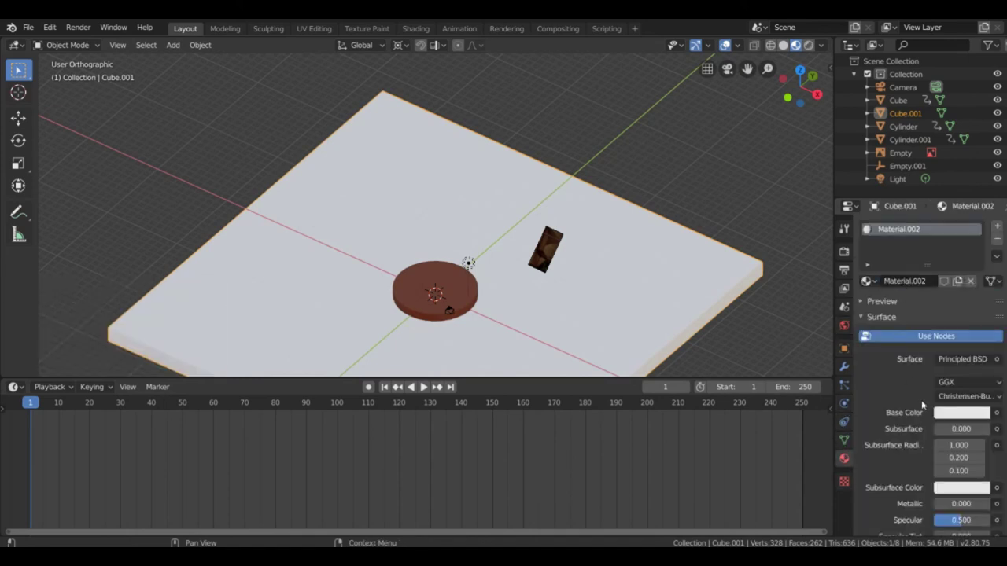
{"action": "left_click", "coordinate": [936, 415]}
{"action": "left_click_drag", "start_coordinate": [959, 293], "coordinate": [951, 280]}
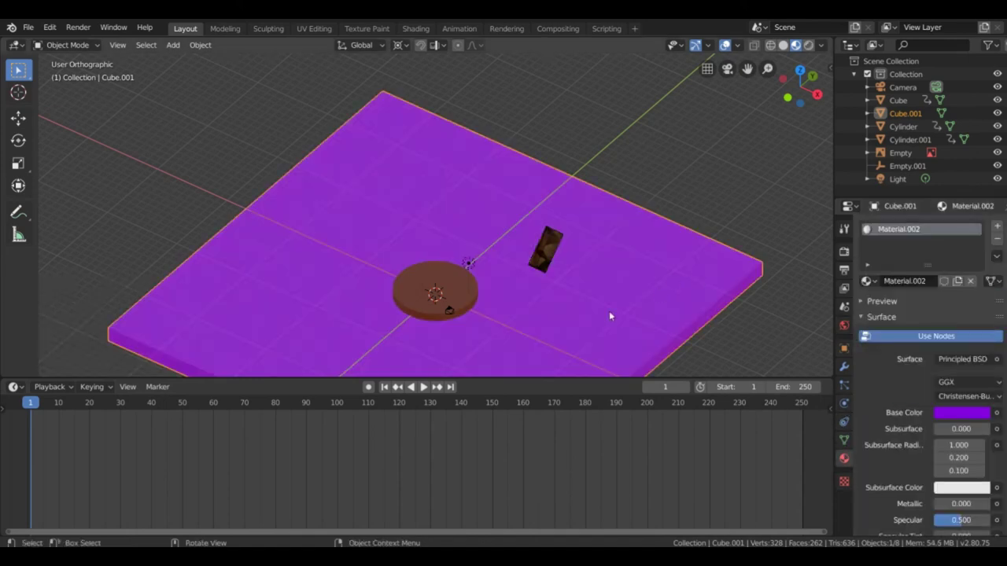